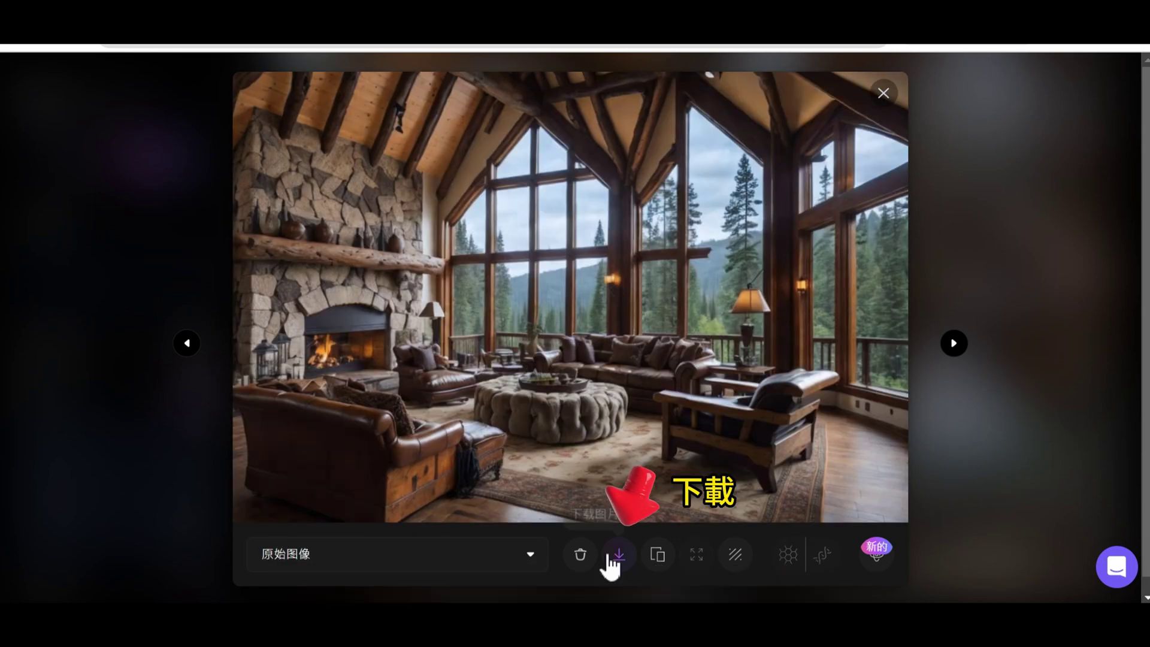
# Download the rustic cabin living-room image with the stone fireplace from the lightbox.
pyautogui.click(618, 554)
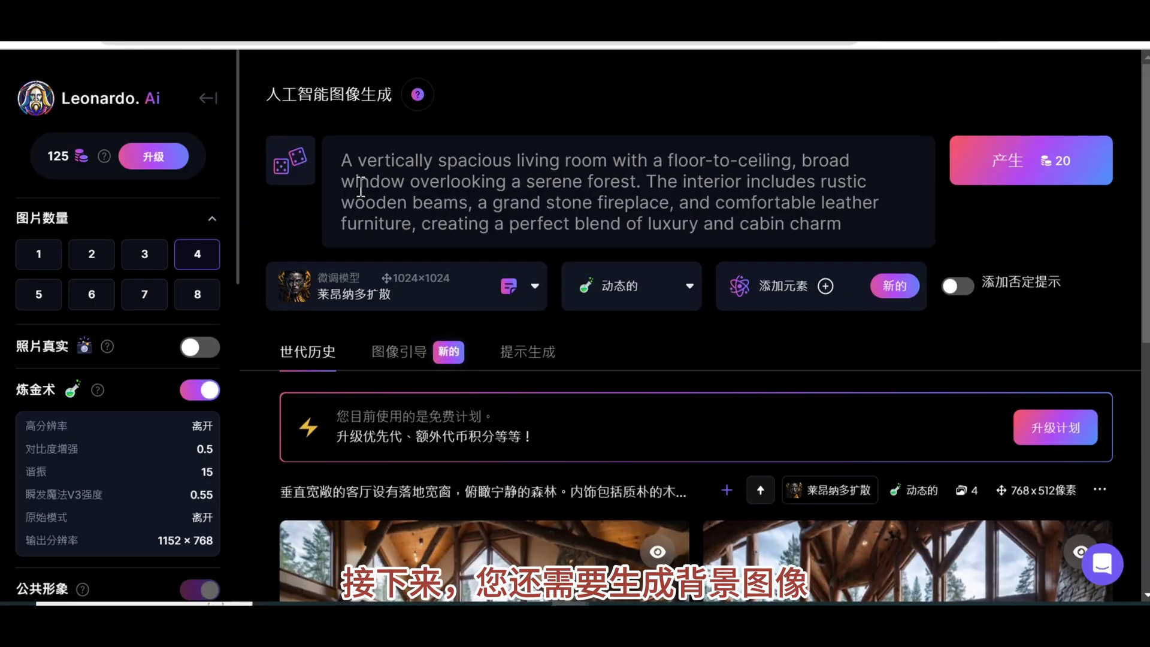
# Replace the prompt with the snowy mountain-cabin night description and generate four images.
pyautogui.click(361, 189)
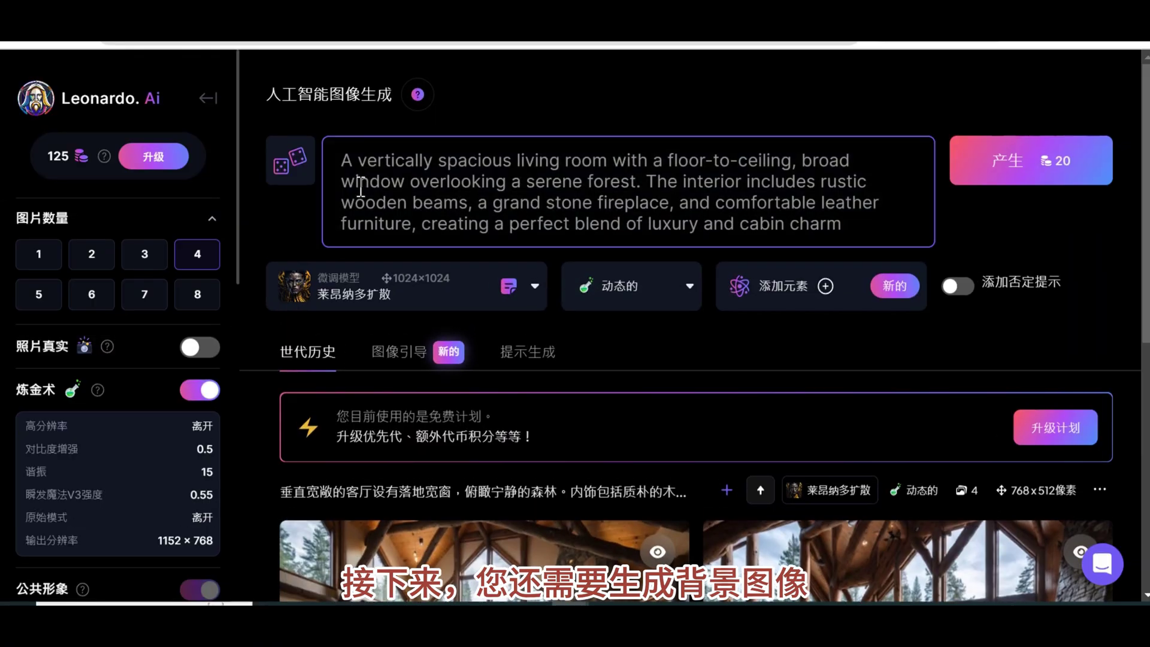
pyautogui.hotkey('ctrl', 'a')
pyautogui.write('Mountain peaks under a clear night sky, with cabins covered in snow, glowing warmly against the cold surroundings.')
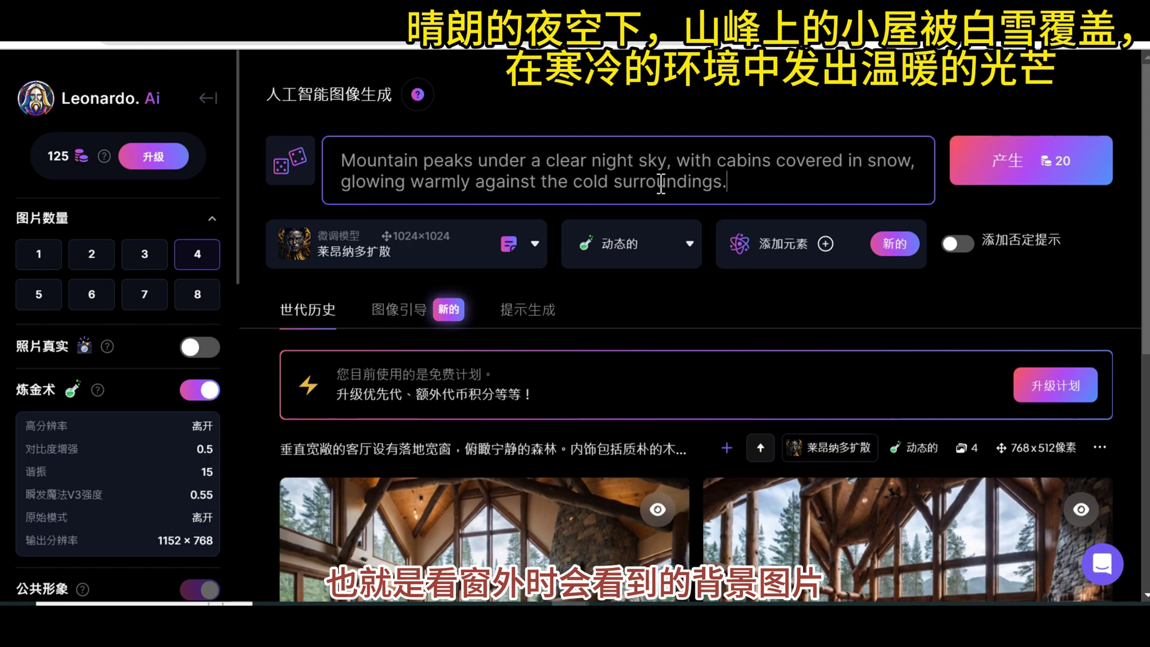
pyautogui.hotkey('ctrl', 'a')
pyautogui.click(724, 176)
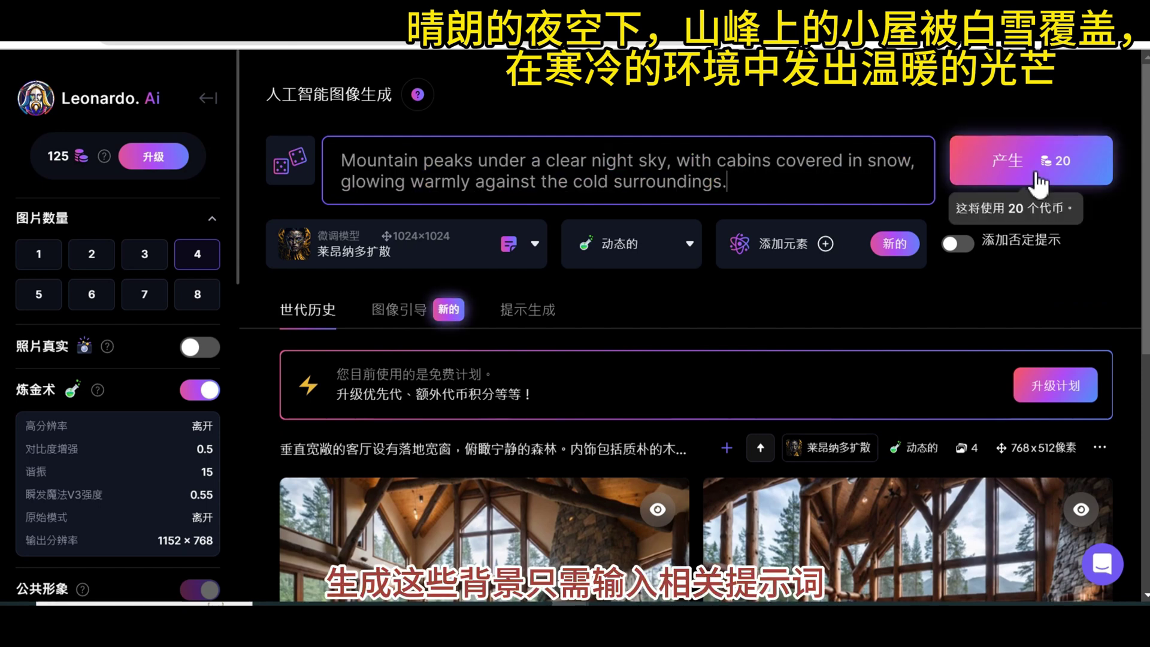
pyautogui.click(1012, 160)
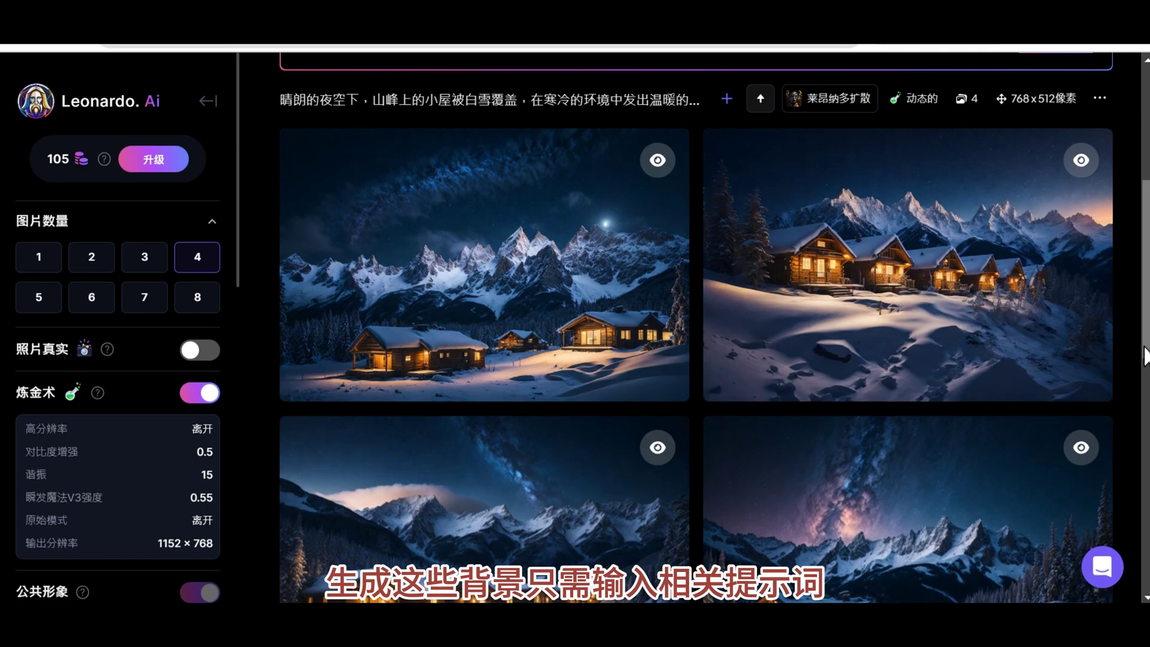
# Open the first snowy mountain-cabin result enlarged and download it.
pyautogui.scroll(-2, 1136, 371)
pyautogui.scroll(2, 595, 257)
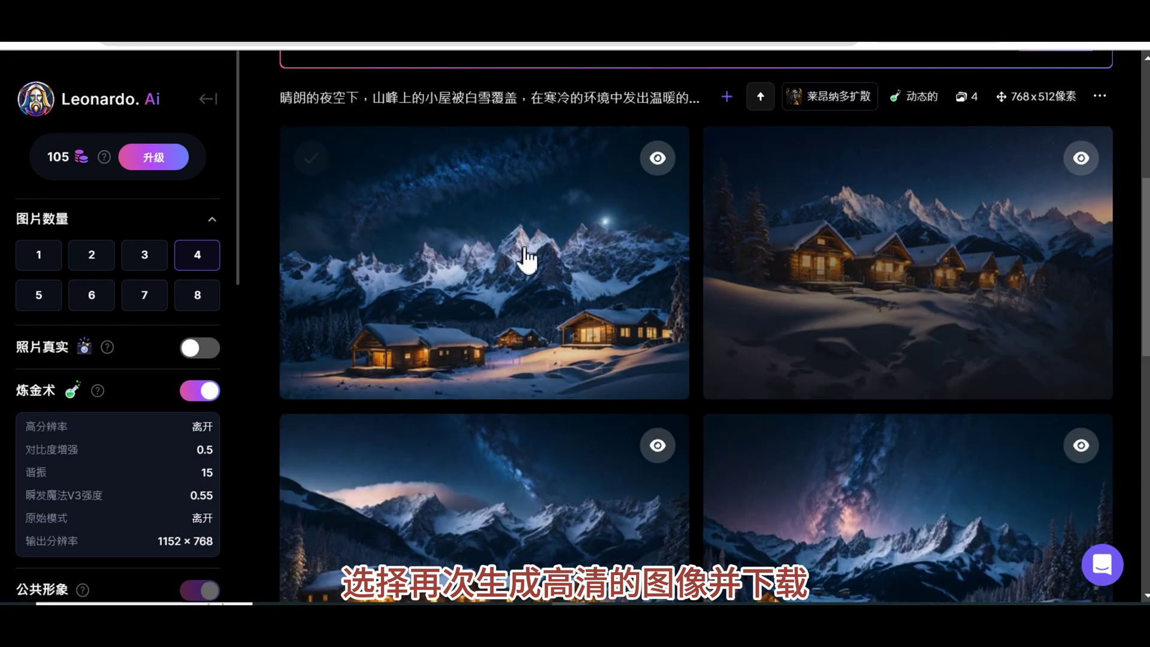
pyautogui.click(462, 257)
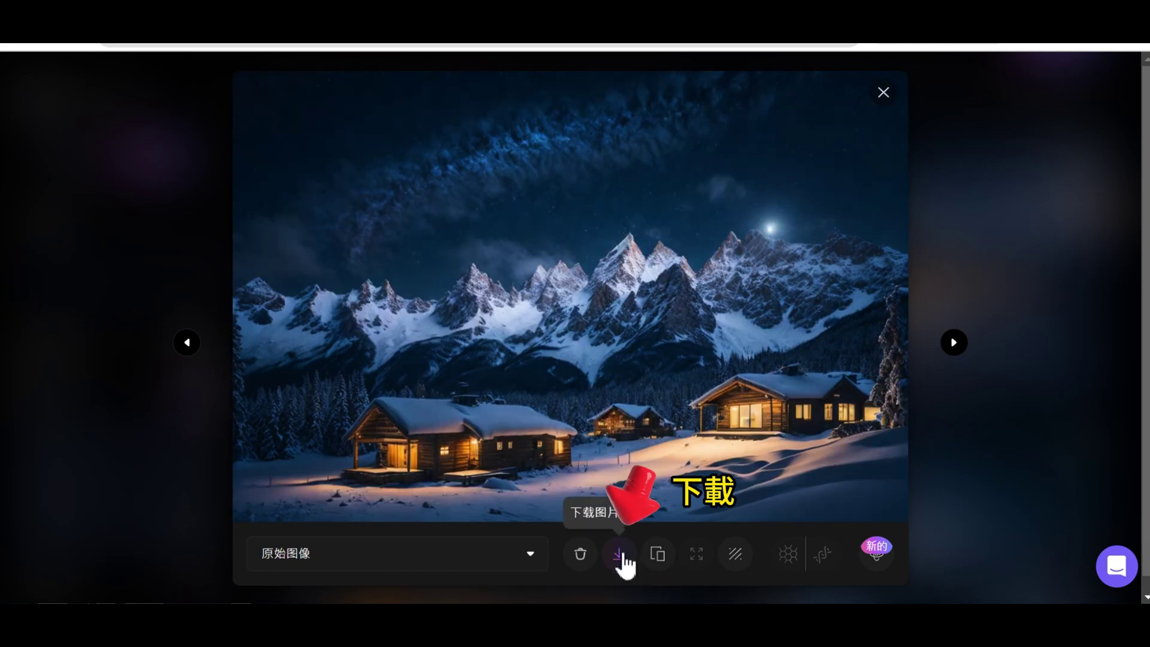
pyautogui.click(619, 554)
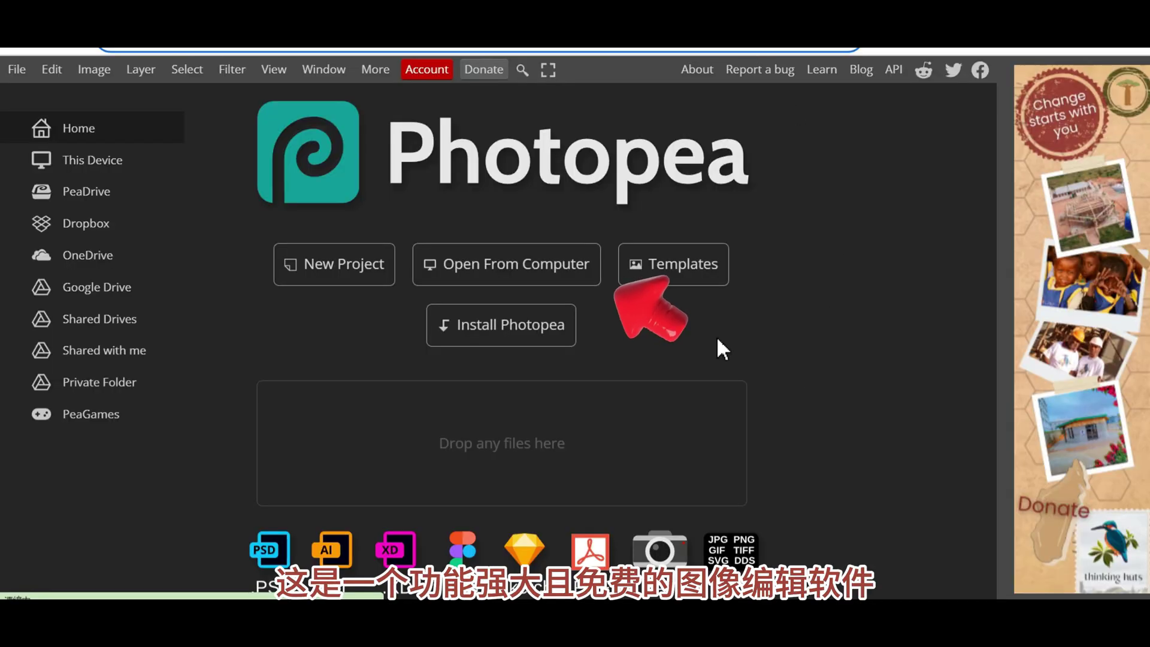
# Open the living-room image in Photopea and zoom in on the windows.
pyautogui.click(500, 274)
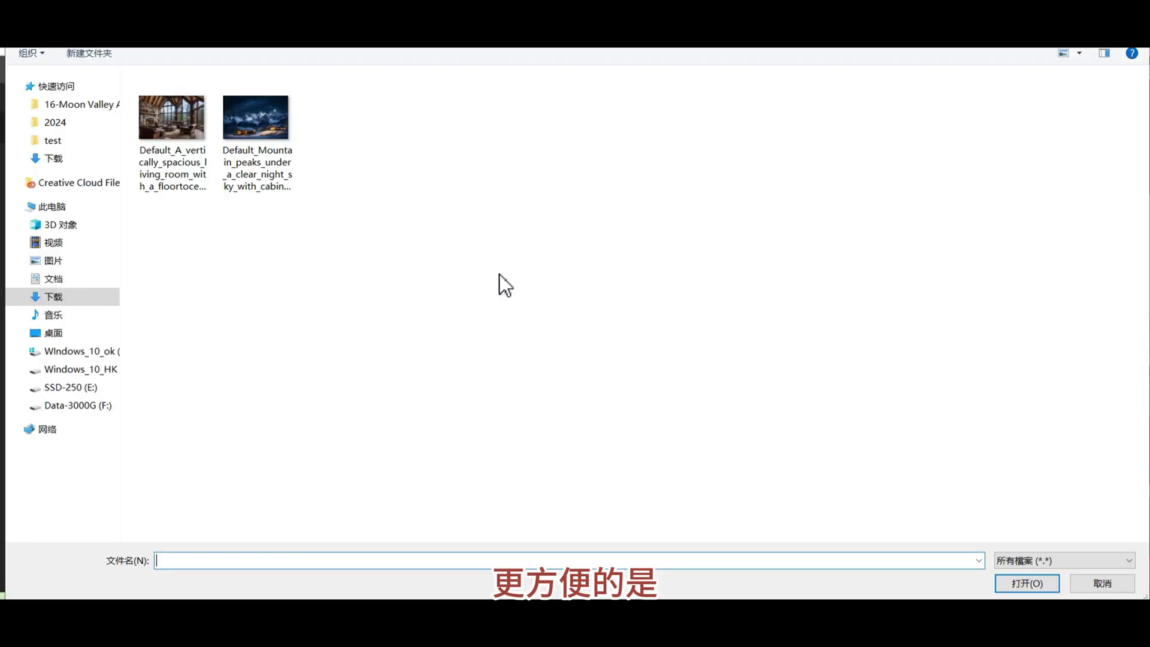
pyautogui.click(185, 146)
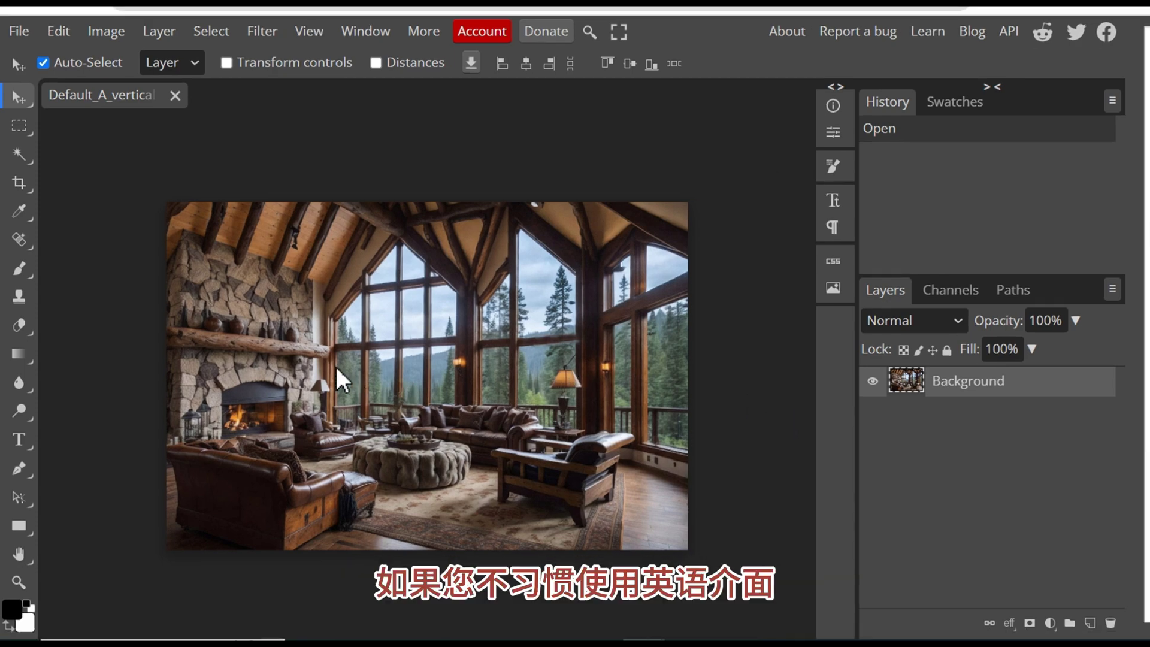
pyautogui.hotkey('ctrl', '+')
pyautogui.hotkey('ctrl', '+')
pyautogui.hotkey('ctrl', '+')
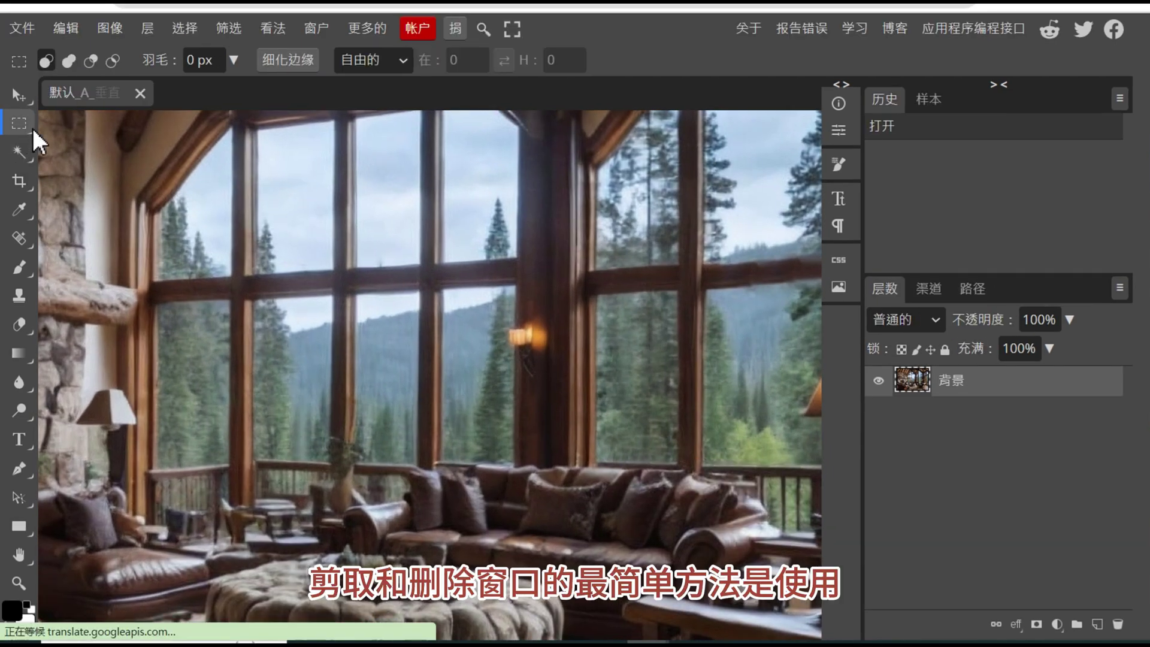
# Erase the lower-left and upper-left triangular window panes with the Polygonal Lasso.
pyautogui.rightClick(31, 126)
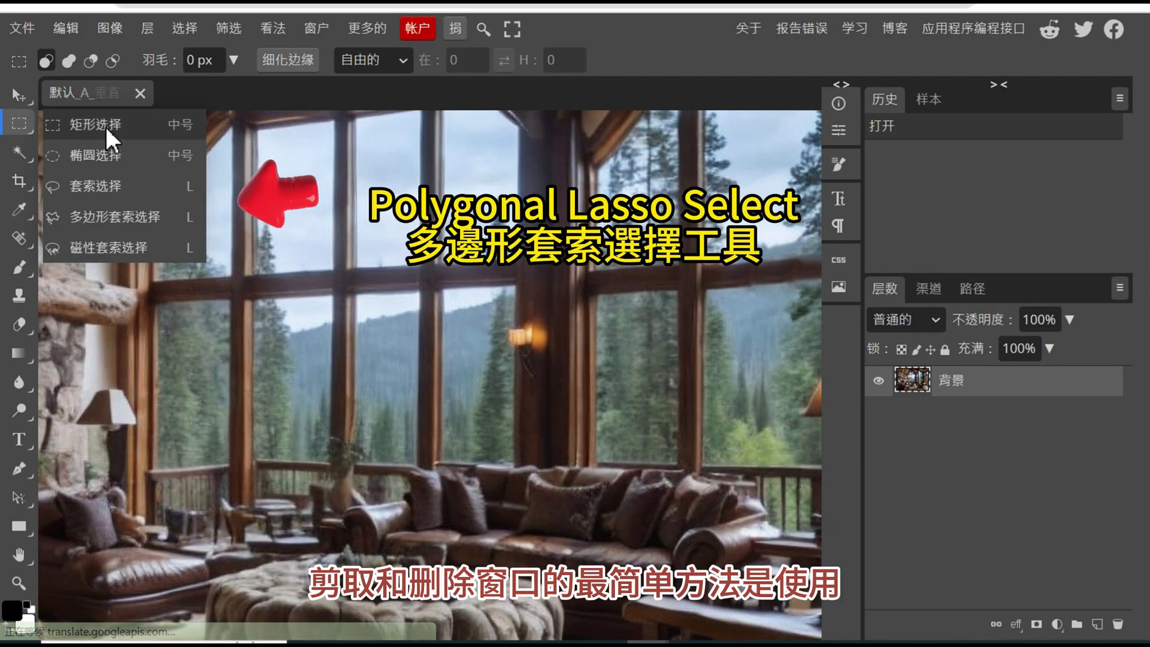
pyautogui.click(168, 218)
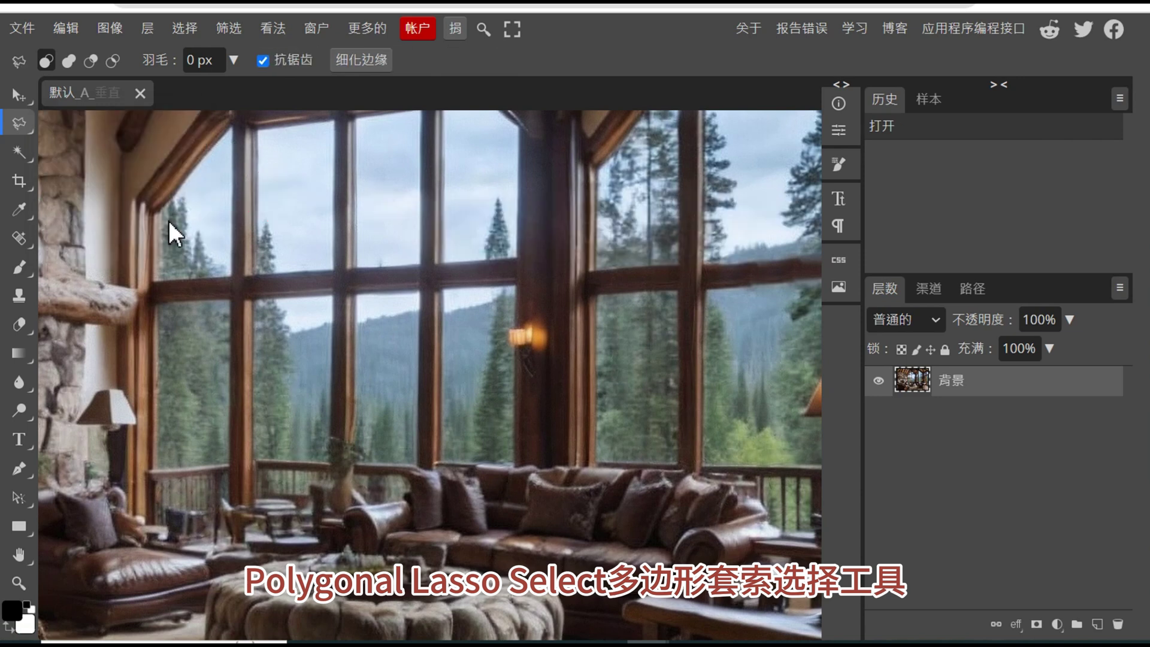
pyautogui.click(158, 309)
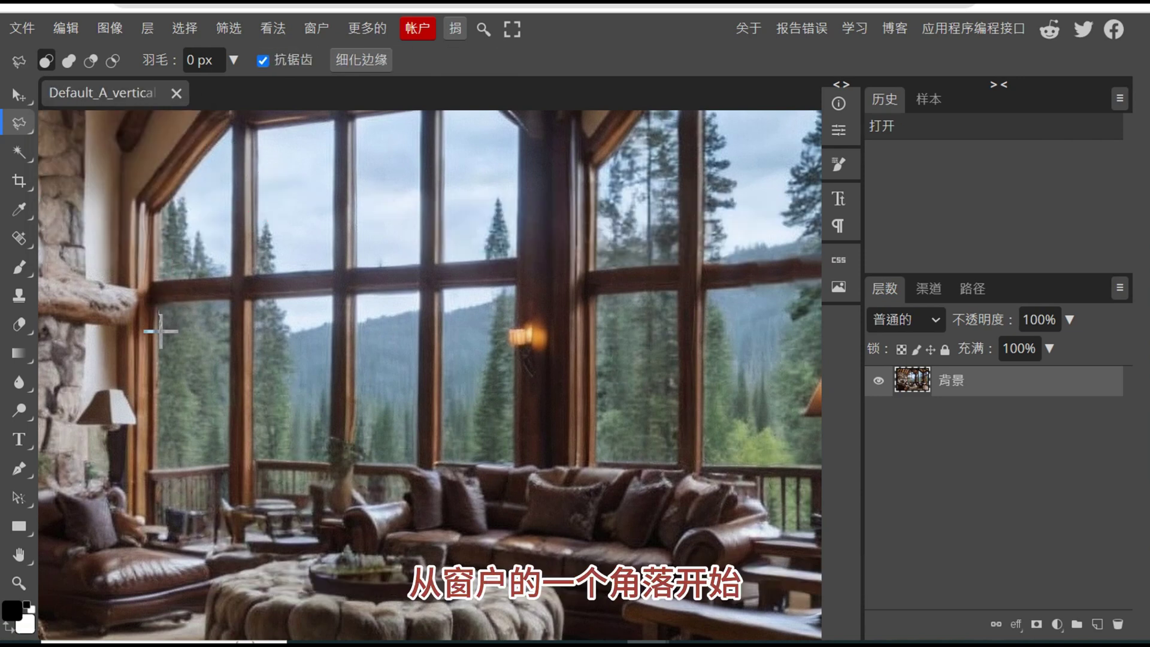
pyautogui.click(152, 538)
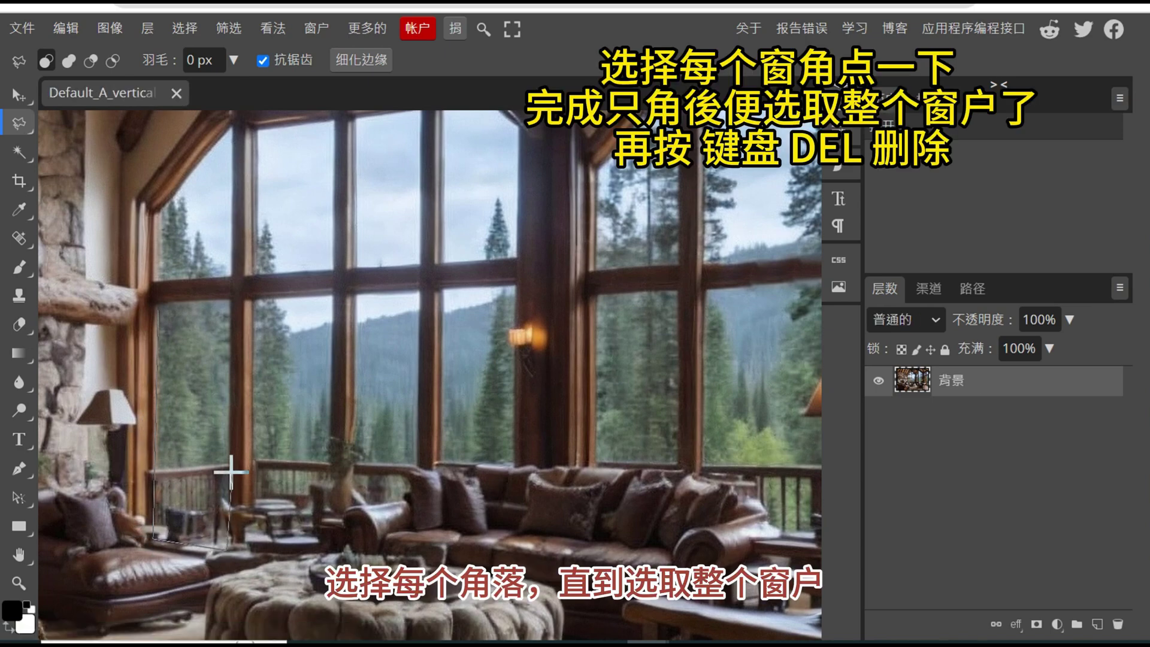
pyautogui.click(228, 302)
pyautogui.click(157, 302)
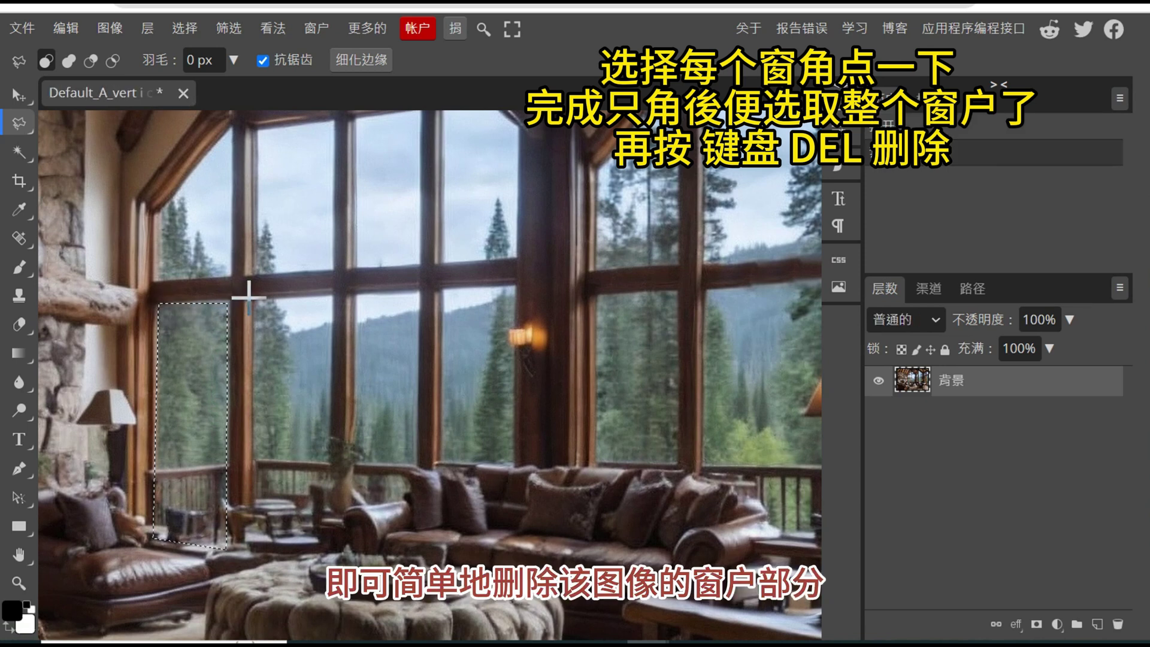
pyautogui.press('Delete')
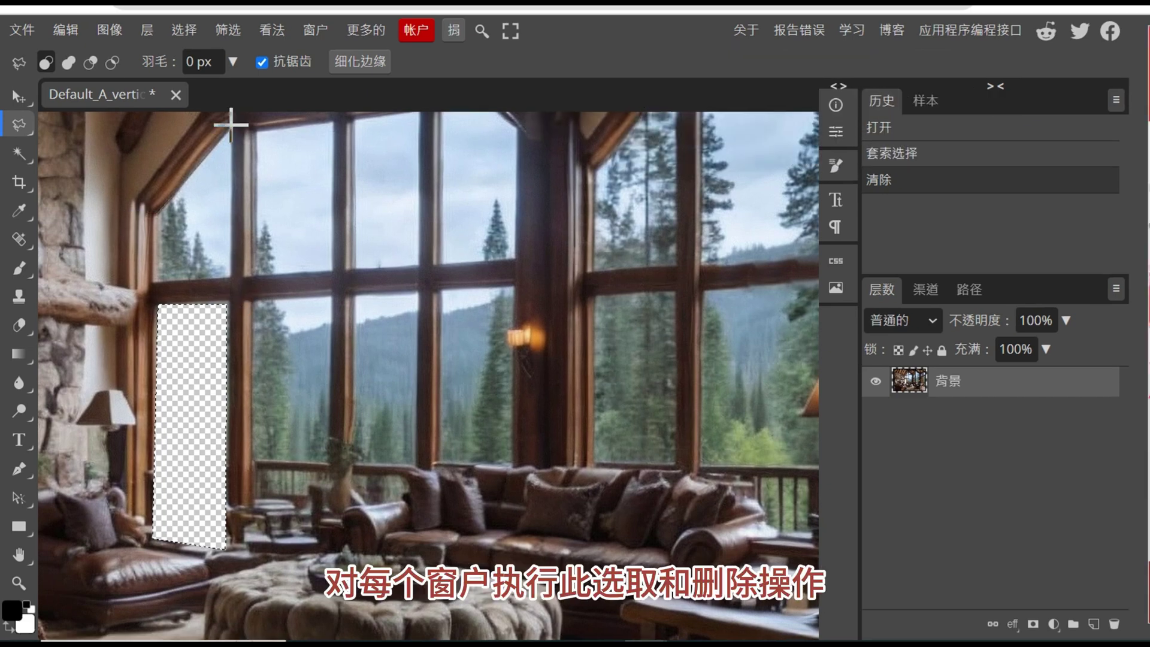
pyautogui.press('Delete')
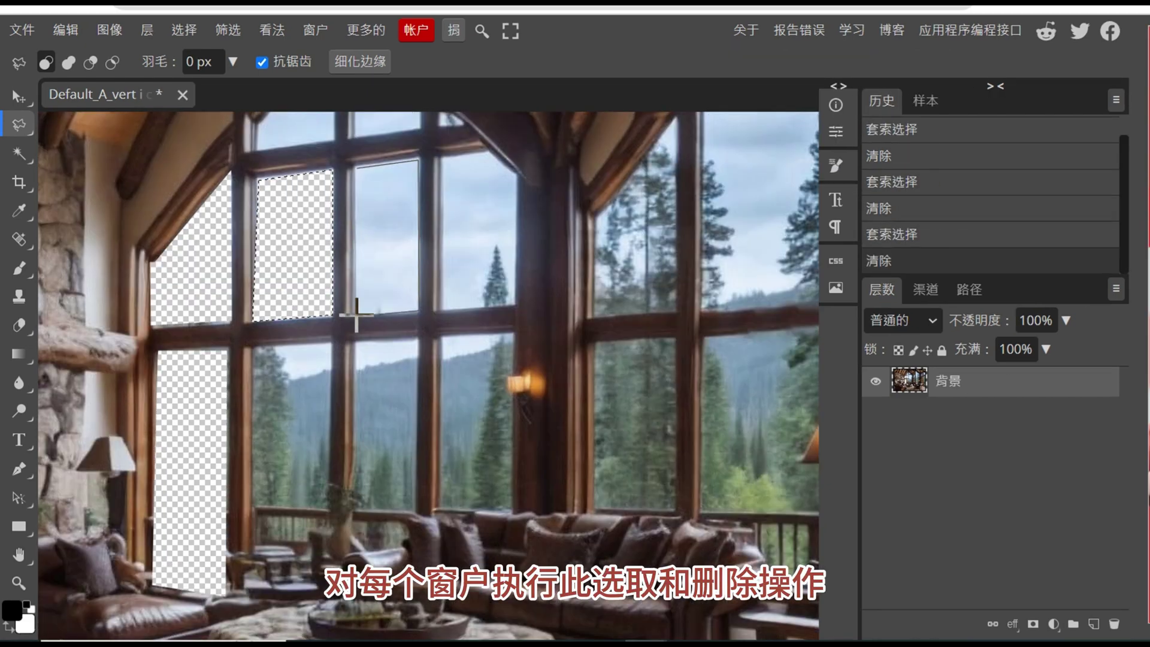
# Outline the next window pane with the Polygonal Lasso and erase it.
pyautogui.press('Delete')
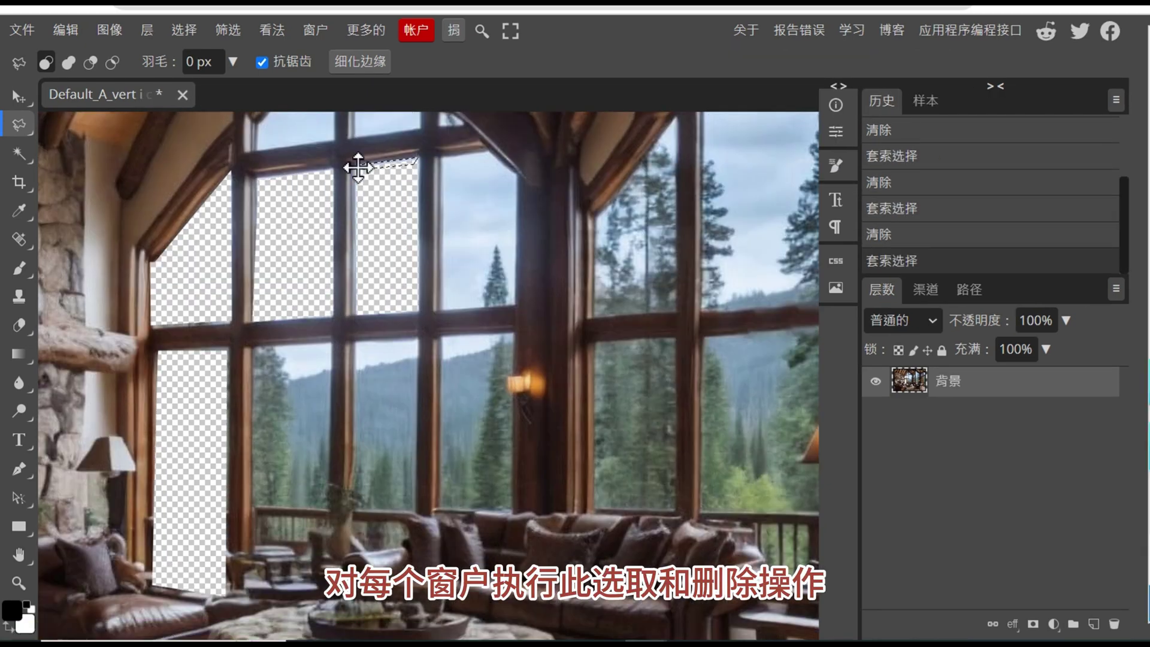
pyautogui.click(483, 151)
pyautogui.click(519, 175)
pyautogui.click(516, 305)
pyautogui.click(440, 310)
pyautogui.click(442, 154)
pyautogui.press('Delete')
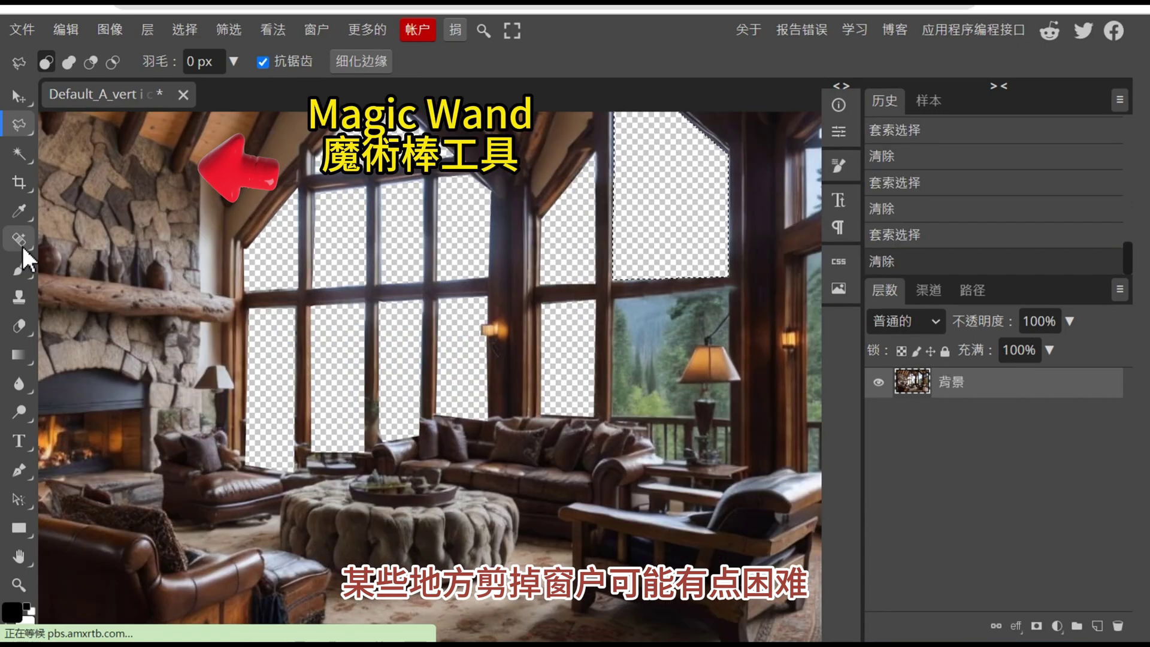
# Select the remaining window view by colour with the Magic Wand and erase it.
pyautogui.click(23, 160)
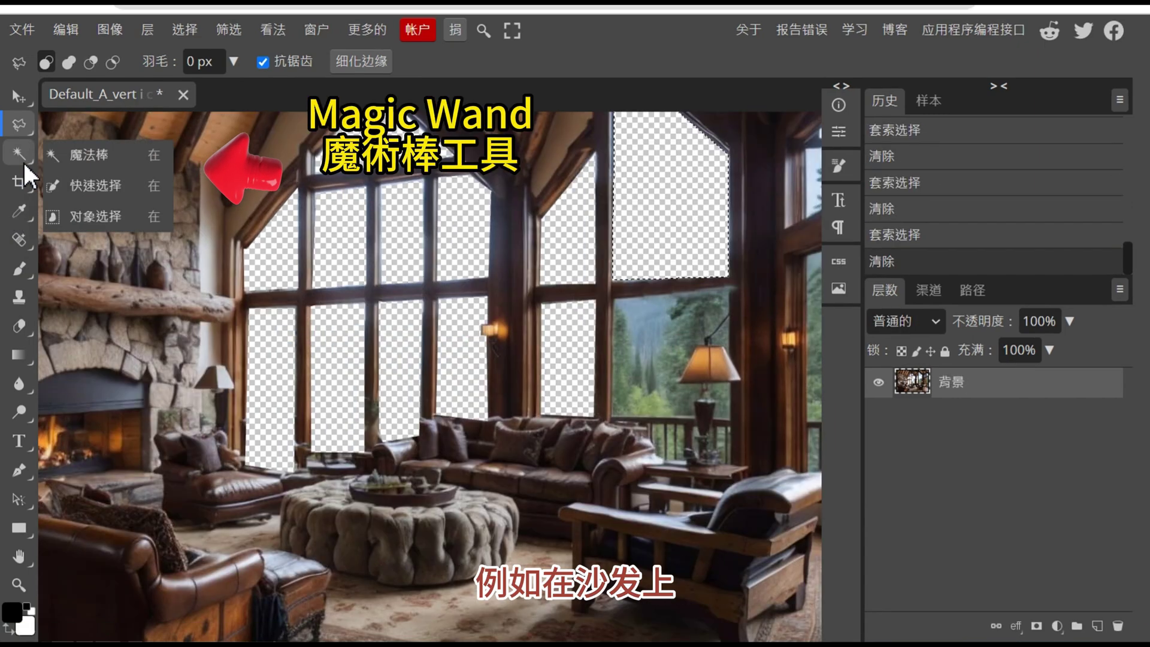
pyautogui.click(108, 165)
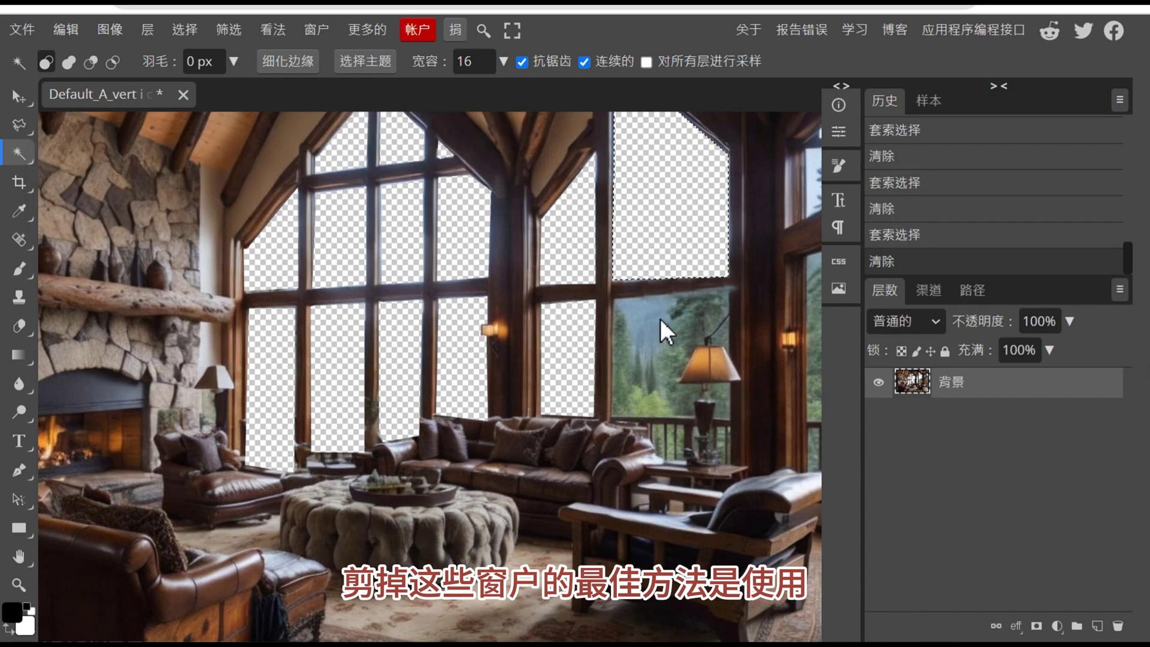
pyautogui.click(652, 319)
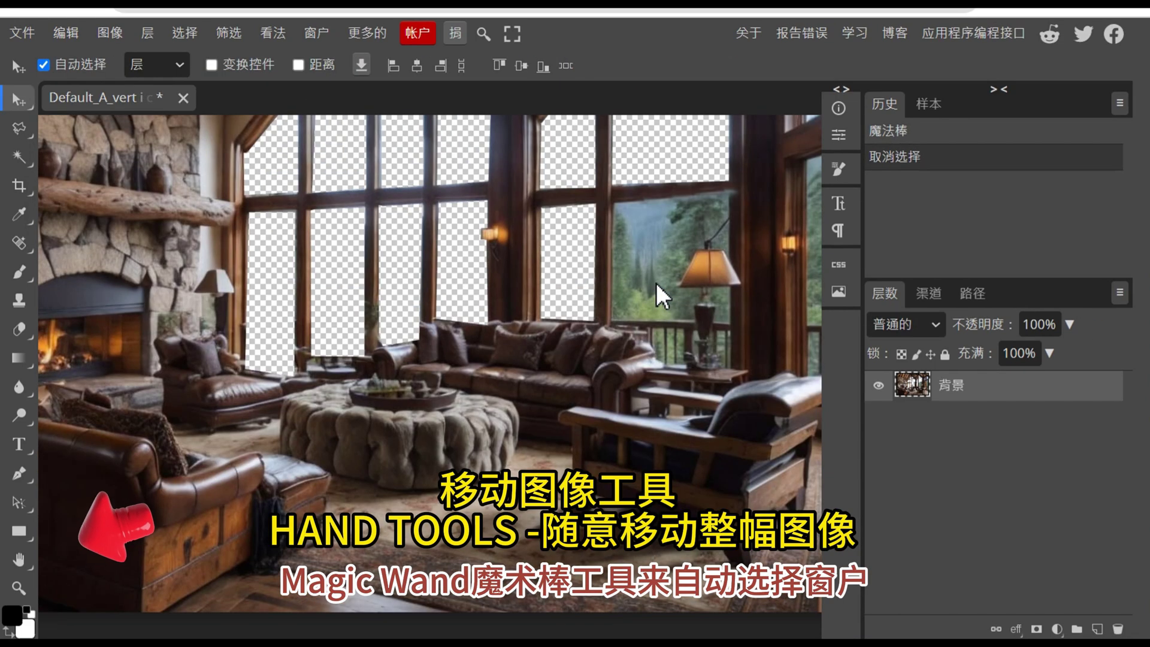
pyautogui.click(19, 559)
pyautogui.moveTo(527, 439); pyautogui.dragTo(301, 479)
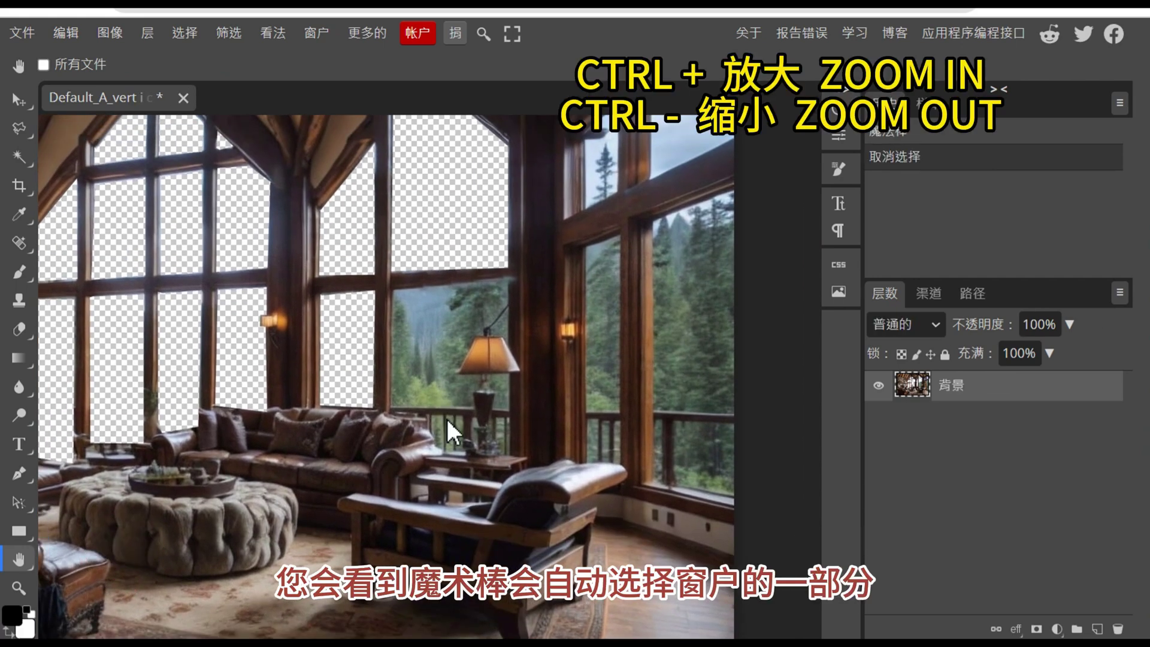
pyautogui.hotkey('ctrl', '+')
pyautogui.hotkey('ctrl', '+')
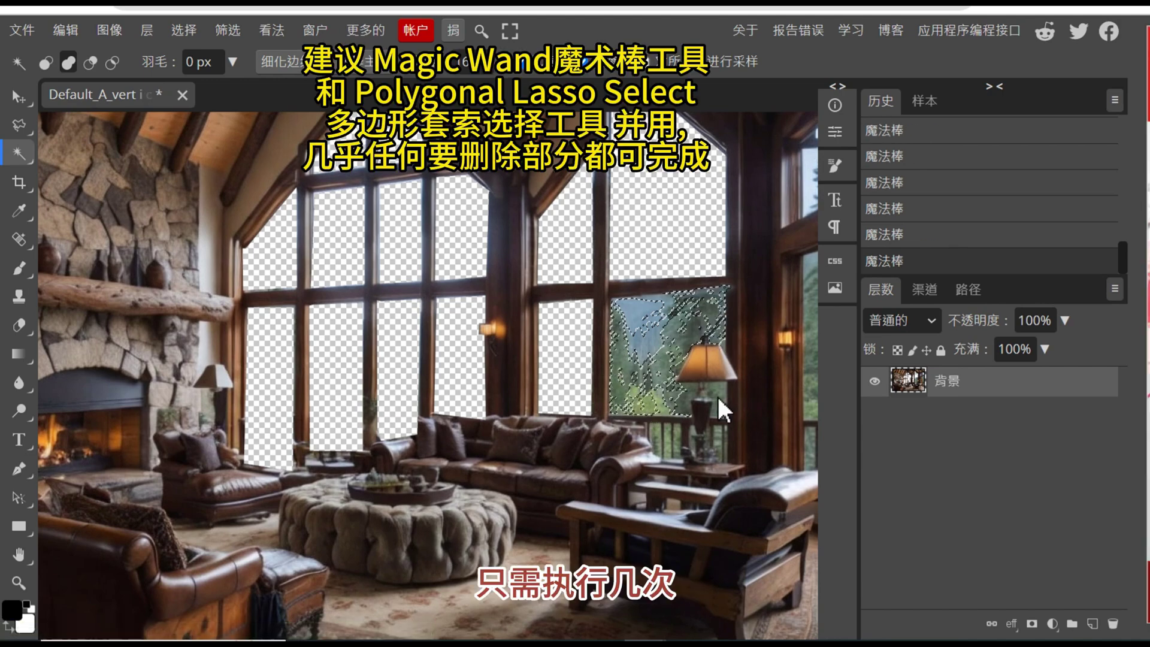
pyautogui.press('Delete')
pyautogui.hotkey('ctrl', 'd')
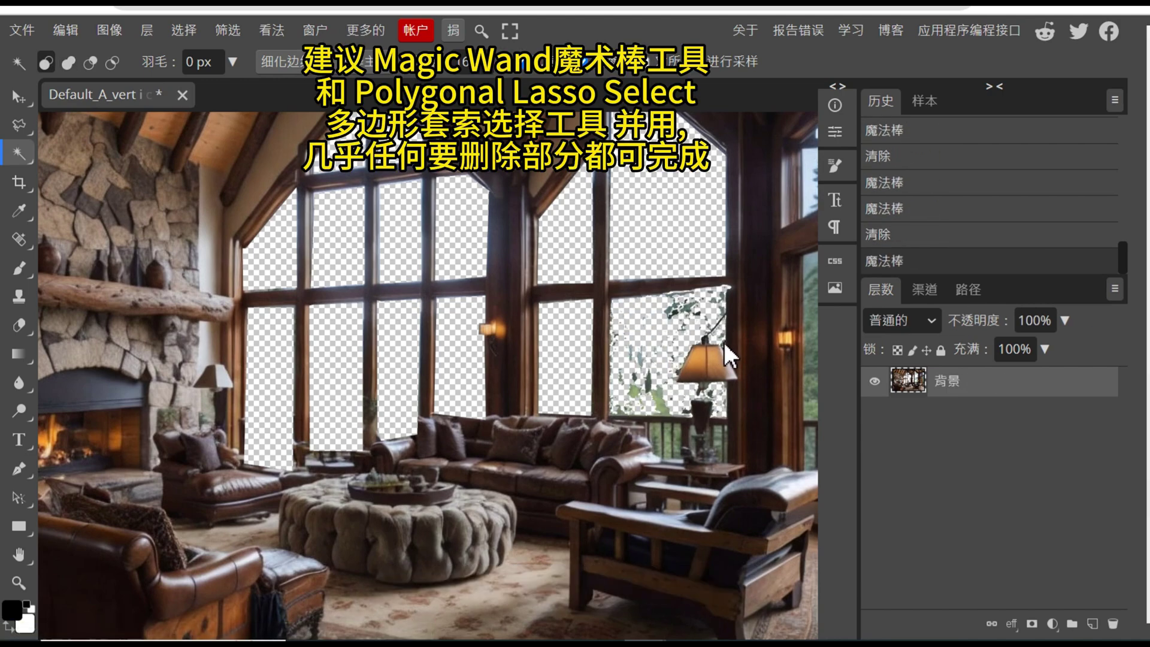
pyautogui.press('Delete')
# Erase the rectangular window panes over and beside the lamp with the Rectangular Marquee.
pyautogui.press('m')
pyautogui.moveTo(621, 298); pyautogui.dragTo(675, 414)
pyautogui.press('Delete')
pyautogui.moveTo(617, 300)
pyautogui.mouseDown()
pyautogui.moveTo(706, 314)
pyautogui.moveTo(706, 325)
pyautogui.mouseUp()
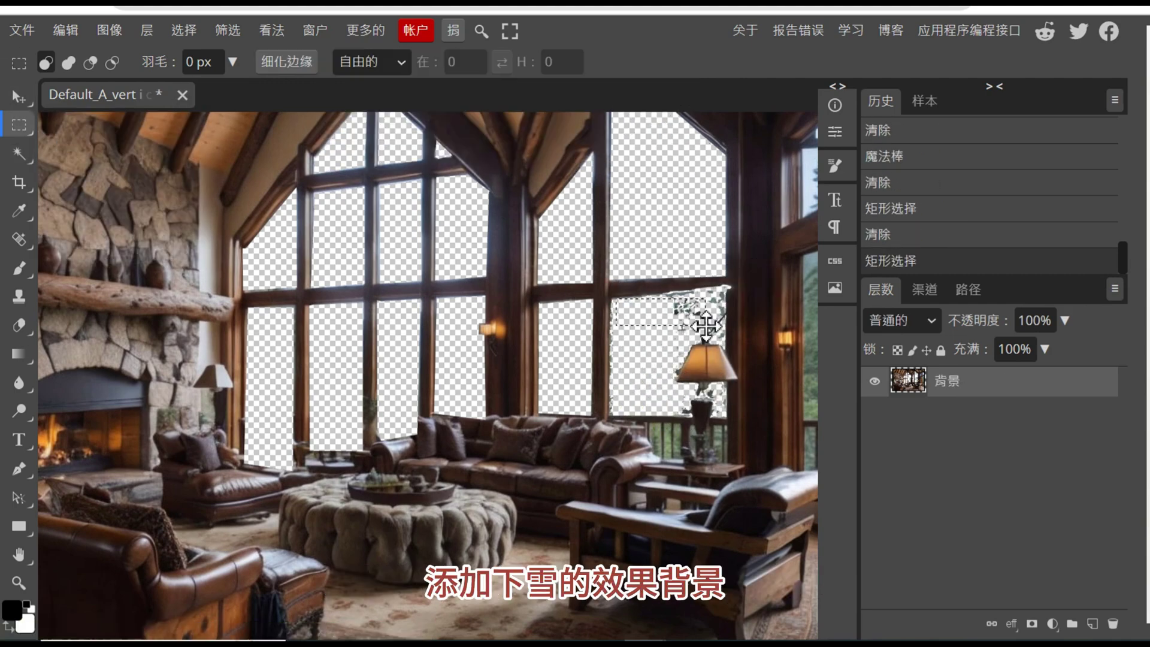
pyautogui.press('Delete')
# Erase the leftover glass strips near the lamp using the freehand Lasso.
pyautogui.rightClick(19, 125)
pyautogui.click(84, 176)
pyautogui.moveTo(617, 416)
pyautogui.mouseDown()
pyautogui.moveTo(659, 459)
pyautogui.moveTo(691, 442)
pyautogui.mouseUp()
pyautogui.moveTo(605, 410); pyautogui.dragTo(608, 413)
pyautogui.press('Delete')
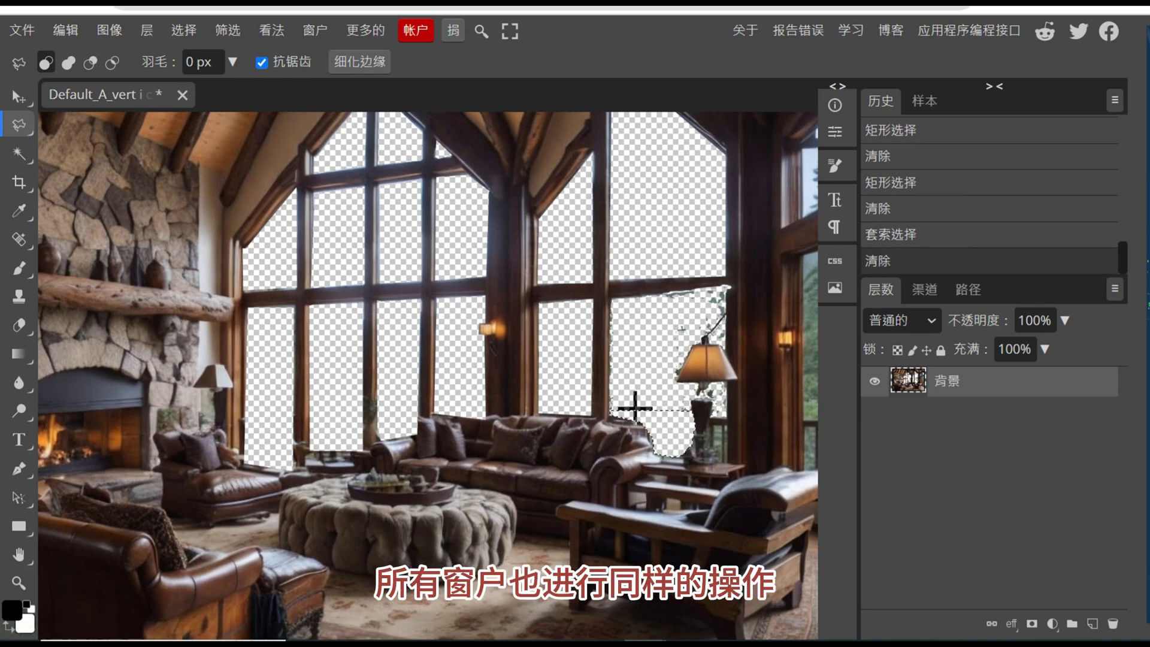
pyautogui.moveTo(716, 387)
pyautogui.mouseDown()
pyautogui.moveTo(732, 441)
pyautogui.moveTo(725, 377)
pyautogui.mouseUp()
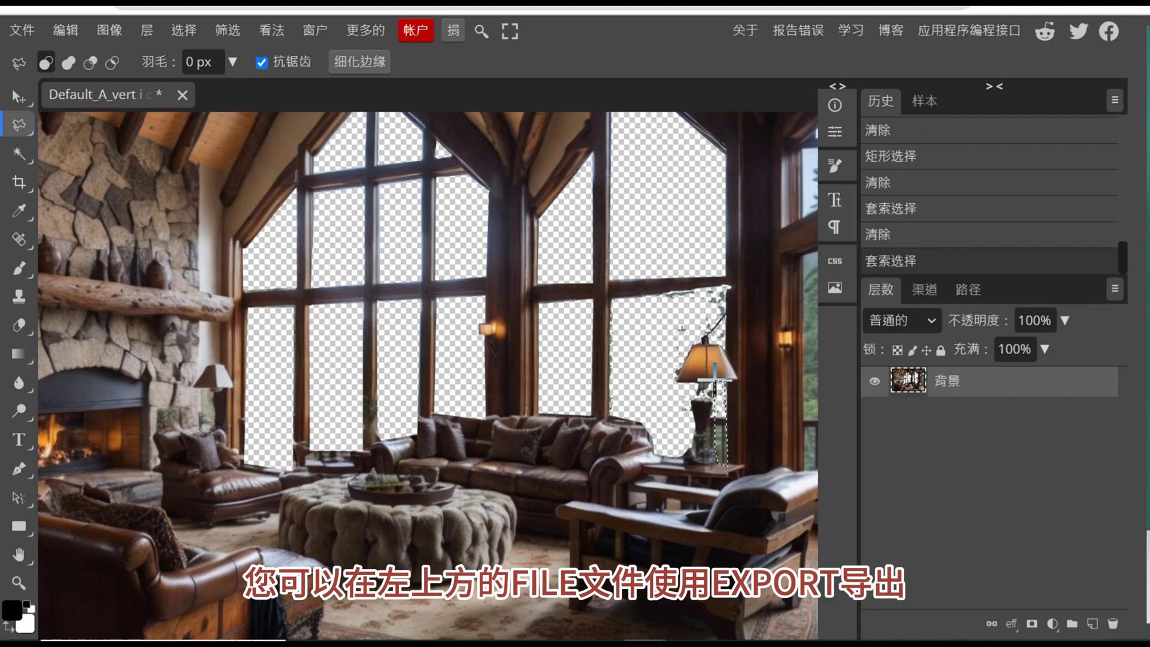
pyautogui.press('Delete')
pyautogui.moveTo(735, 285)
pyautogui.mouseDown()
pyautogui.moveTo(725, 332)
pyautogui.moveTo(611, 334)
pyautogui.moveTo(611, 300)
pyautogui.mouseUp()
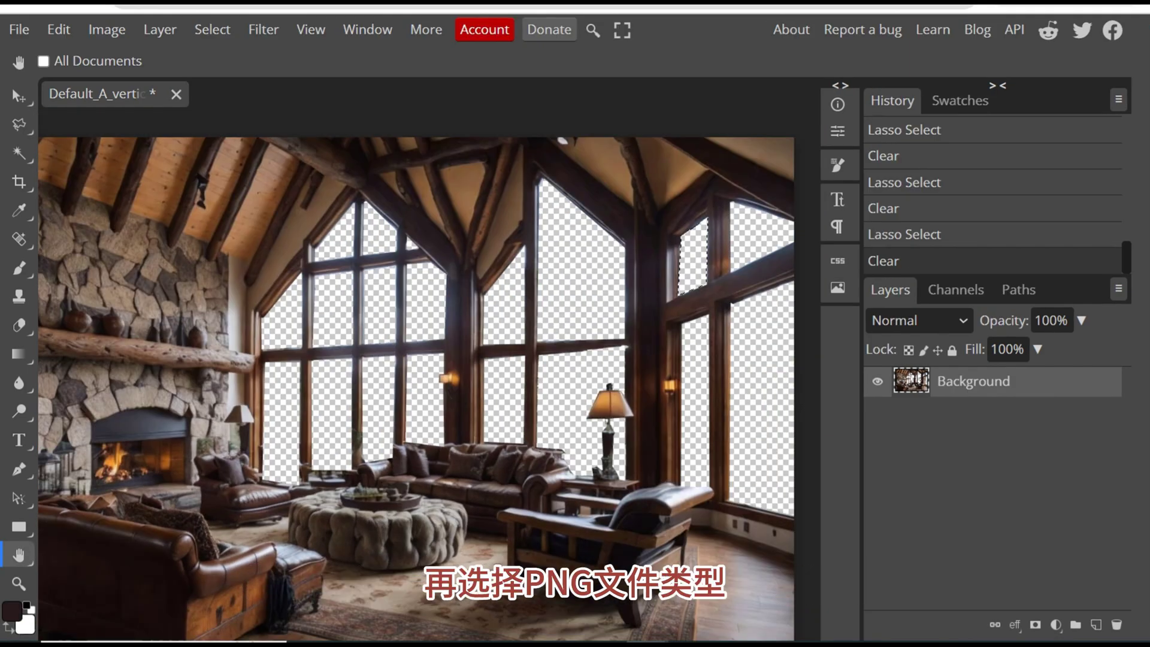
# Export the cleared living-room image as a PNG via File > Export as.
pyautogui.click(19, 30)
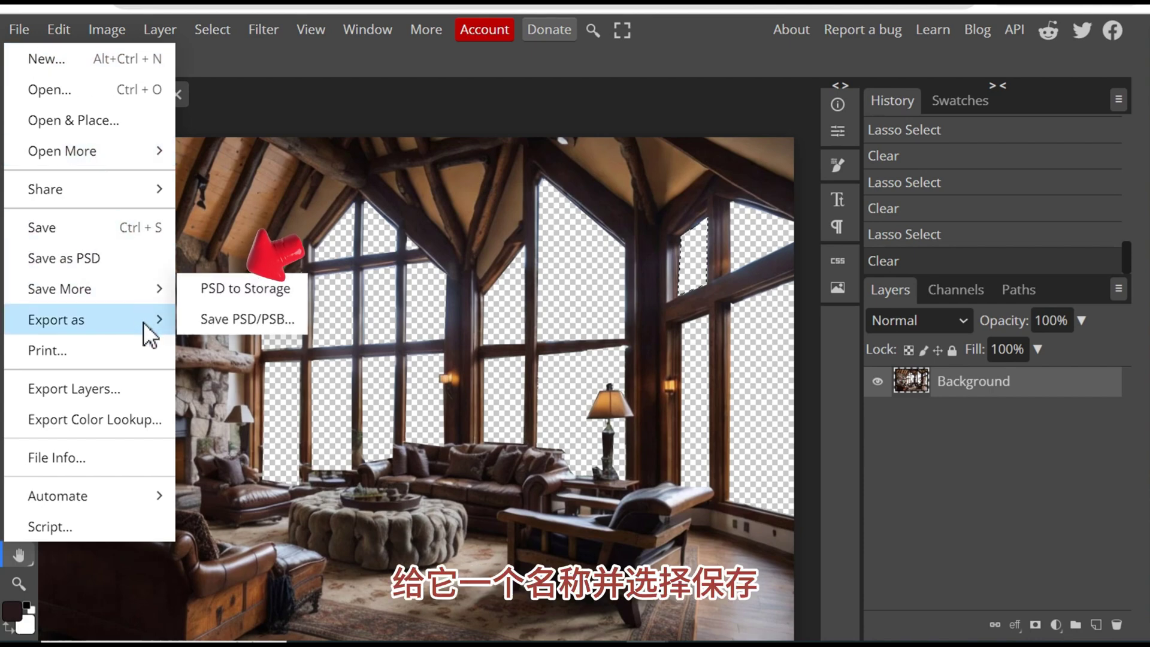
pyautogui.moveTo(143, 322)
pyautogui.click(285, 319)
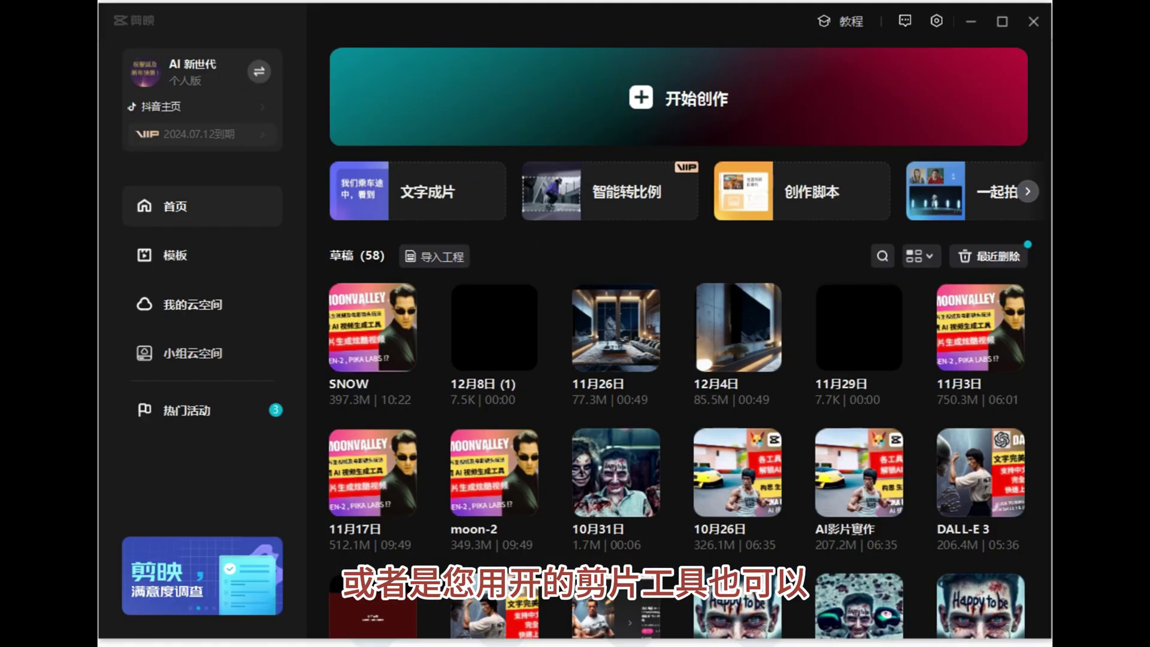
# Start a new project, import the living-room image and test3.PNG, and place both on the timeline.
pyautogui.click(532, 99)
pyautogui.click(202, 213)
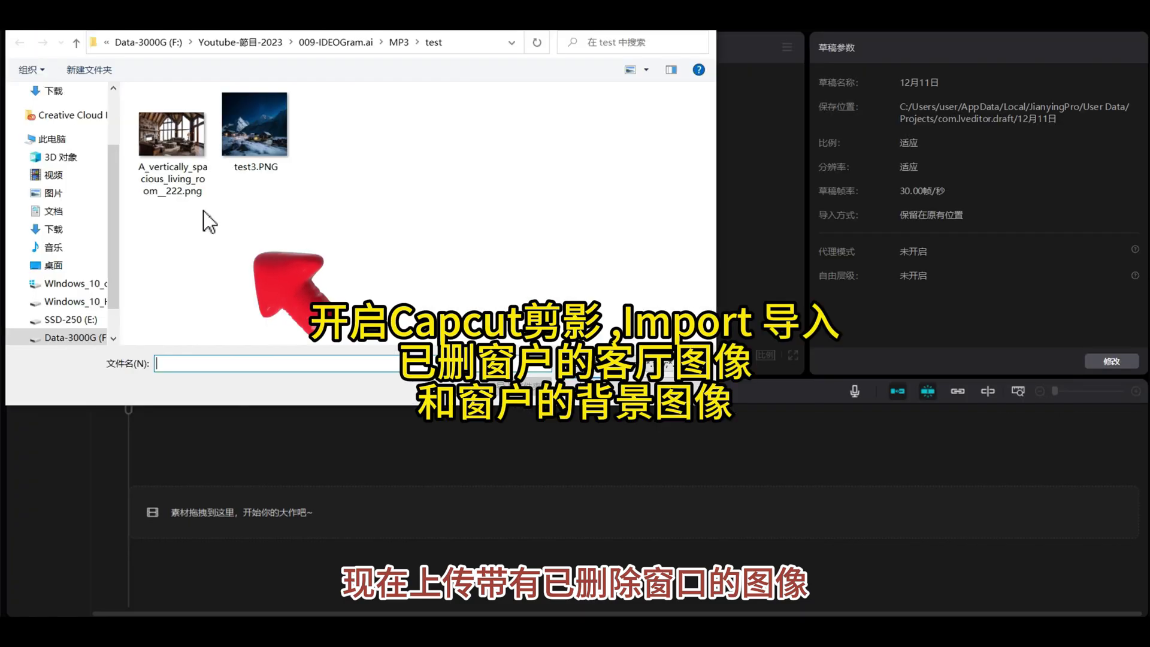
pyautogui.click(203, 155)
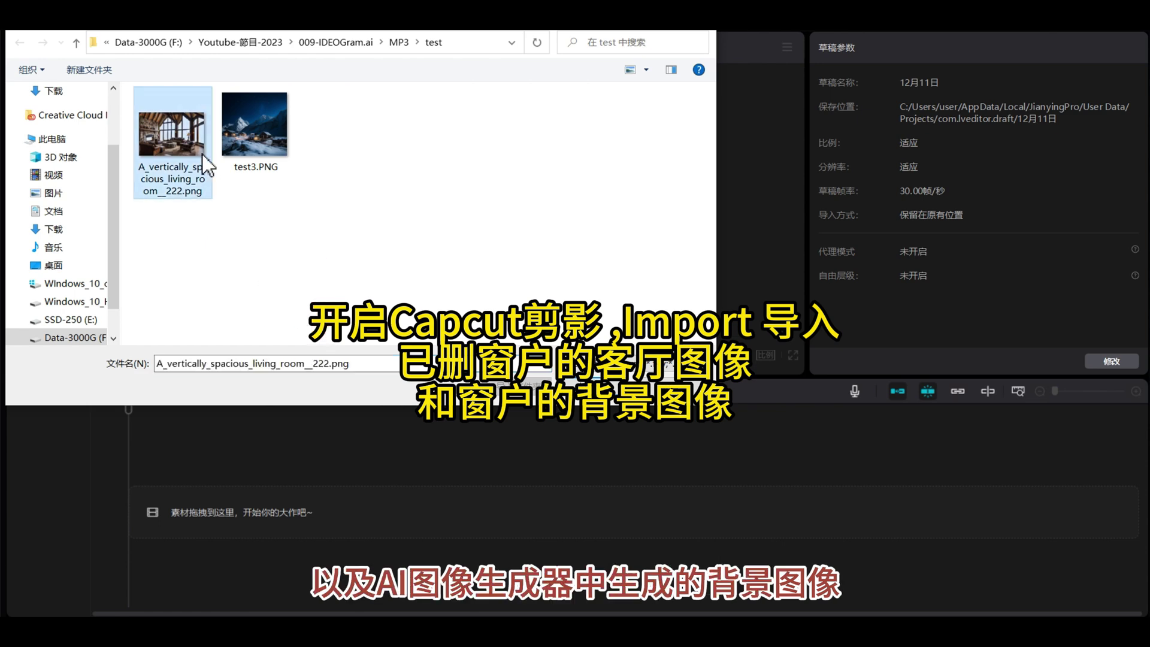
pyautogui.keyDown('ctrl'); pyautogui.click(239, 123); pyautogui.keyUp('ctrl')
pyautogui.click(623, 387)
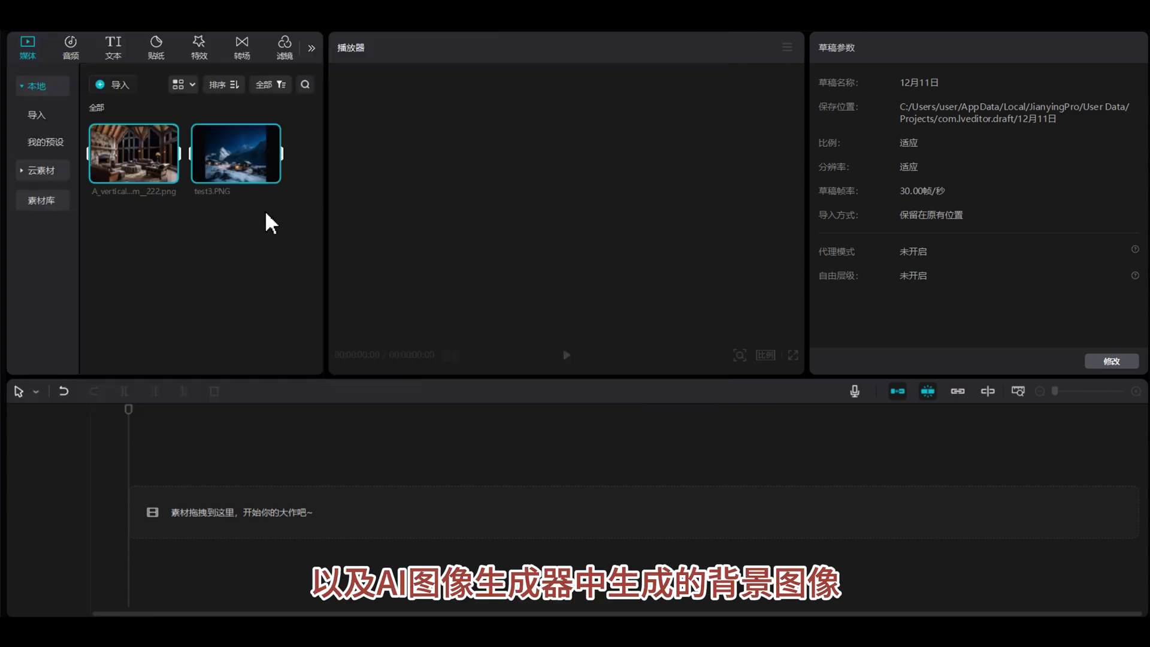
pyautogui.moveTo(134, 153); pyautogui.dragTo(172, 498)
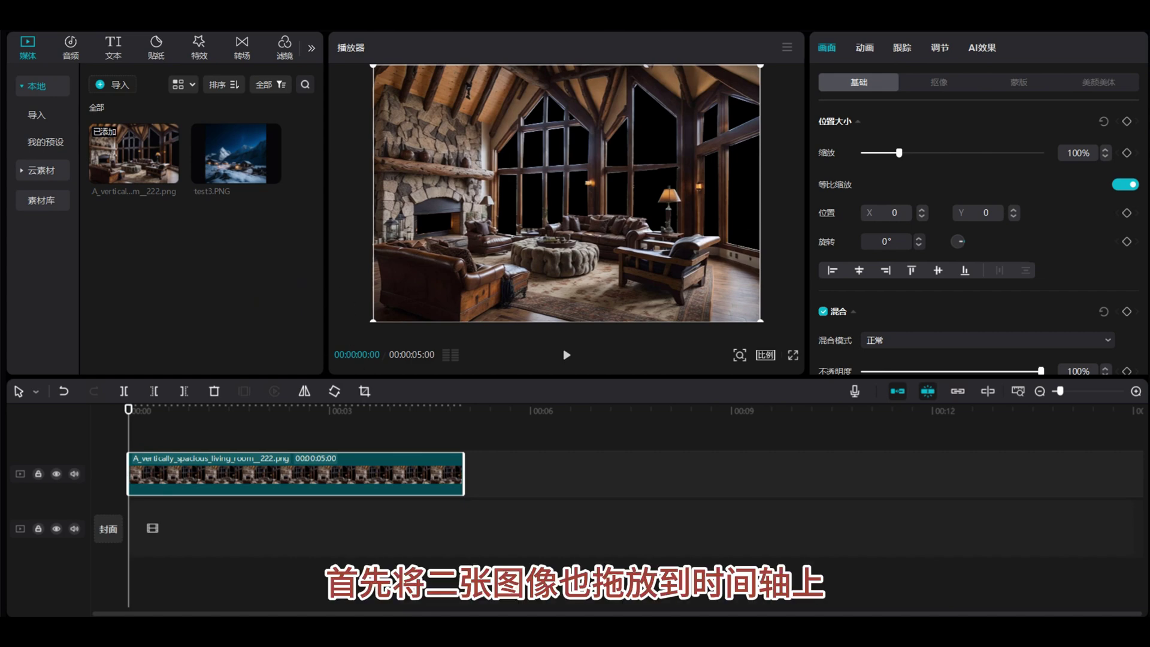
pyautogui.moveTo(193, 175); pyautogui.dragTo(175, 501)
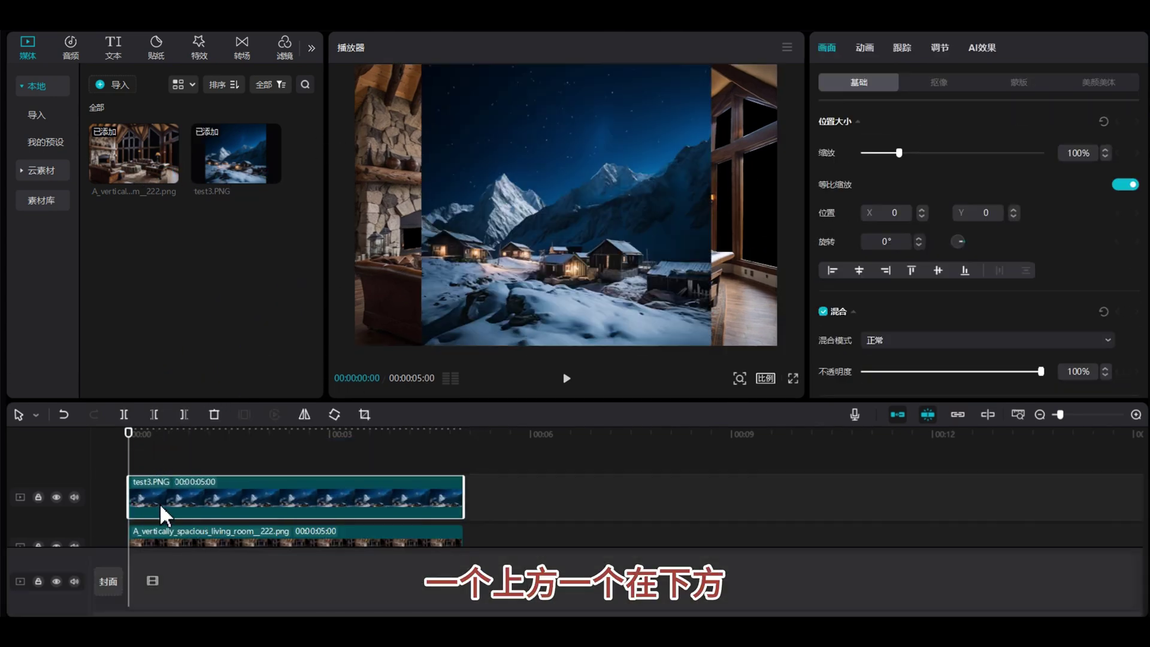
pyautogui.moveTo(288, 535); pyautogui.dragTo(276, 459)
# Set the test3 snow scene to layer 1 beneath the living room and shift it right.
pyautogui.click(364, 507)
pyautogui.click(364, 497)
pyautogui.click(356, 535)
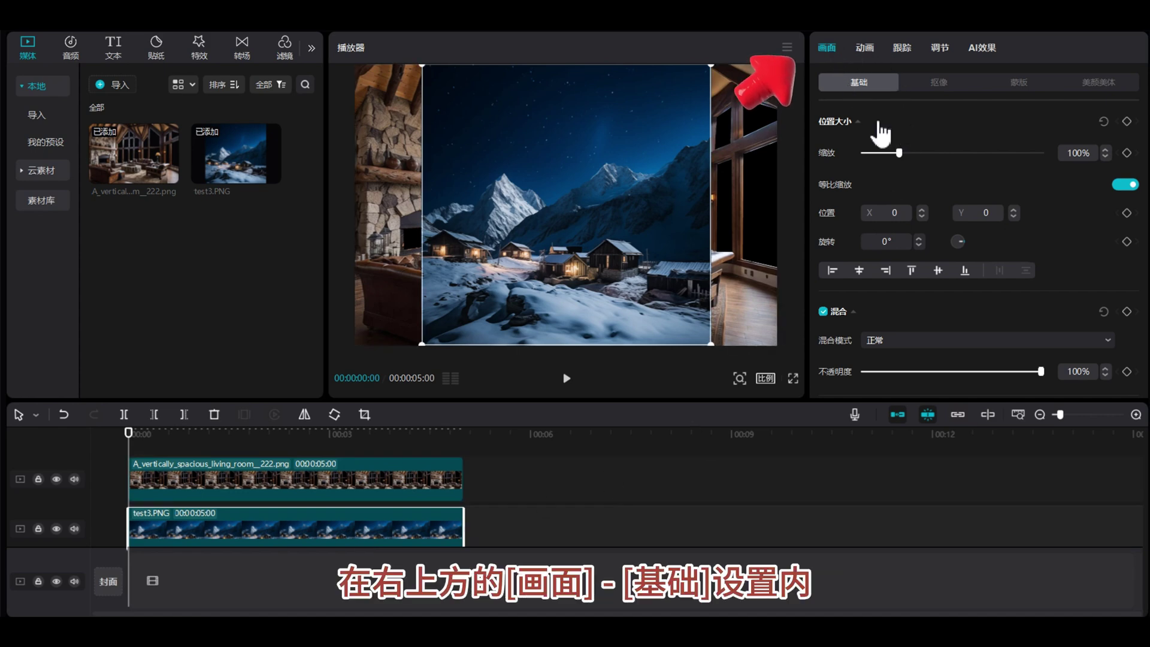
pyautogui.scroll(-2, 879, 191)
pyautogui.scroll(-10, 880, 190)
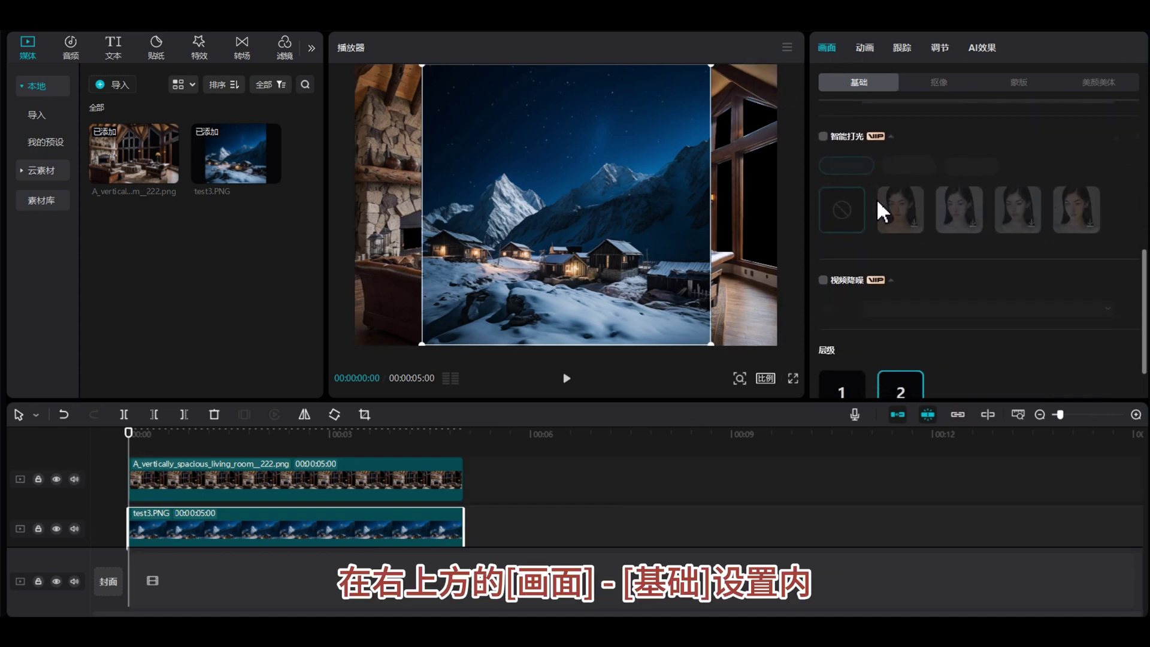
pyautogui.click(837, 345)
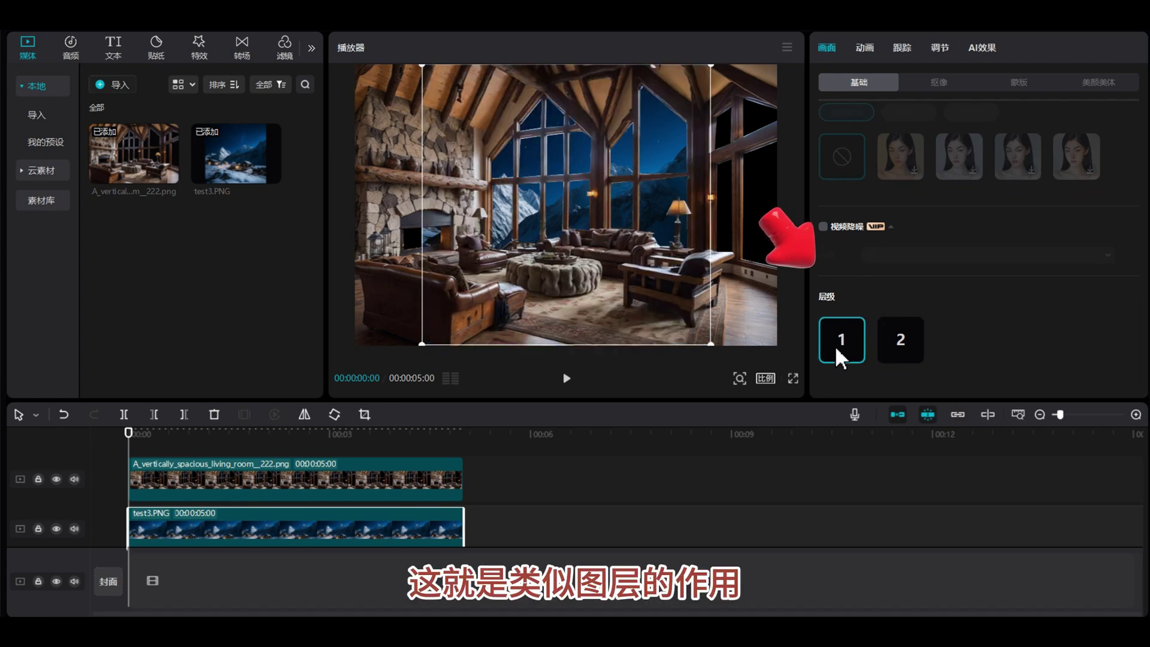
pyautogui.click(895, 339)
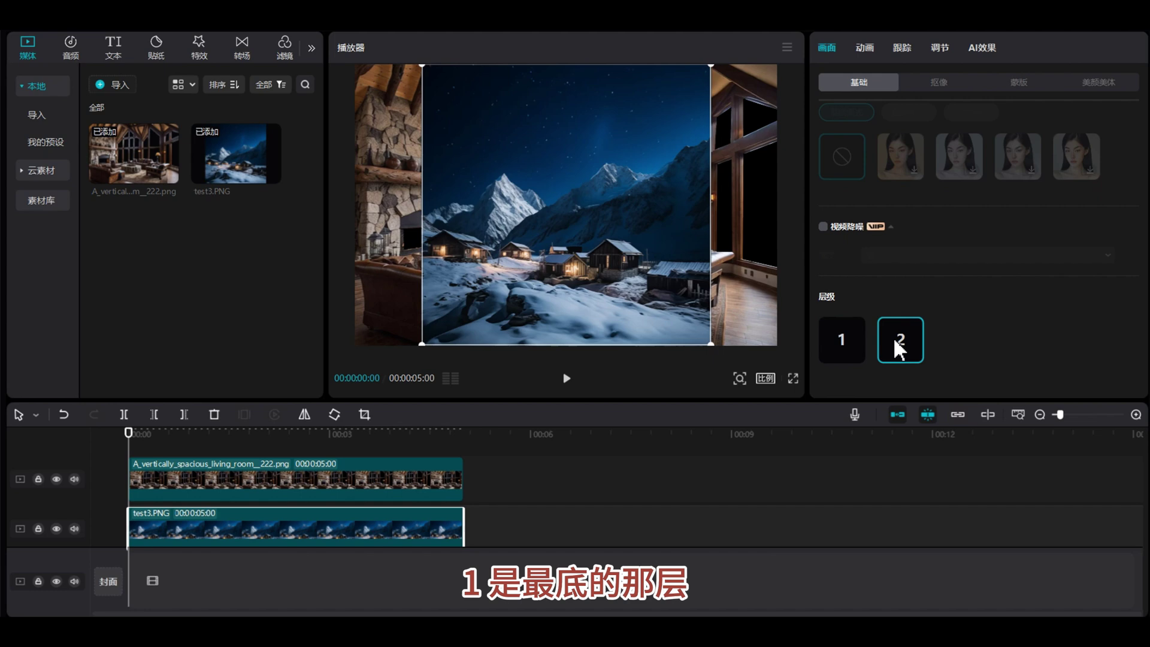
pyautogui.click(850, 341)
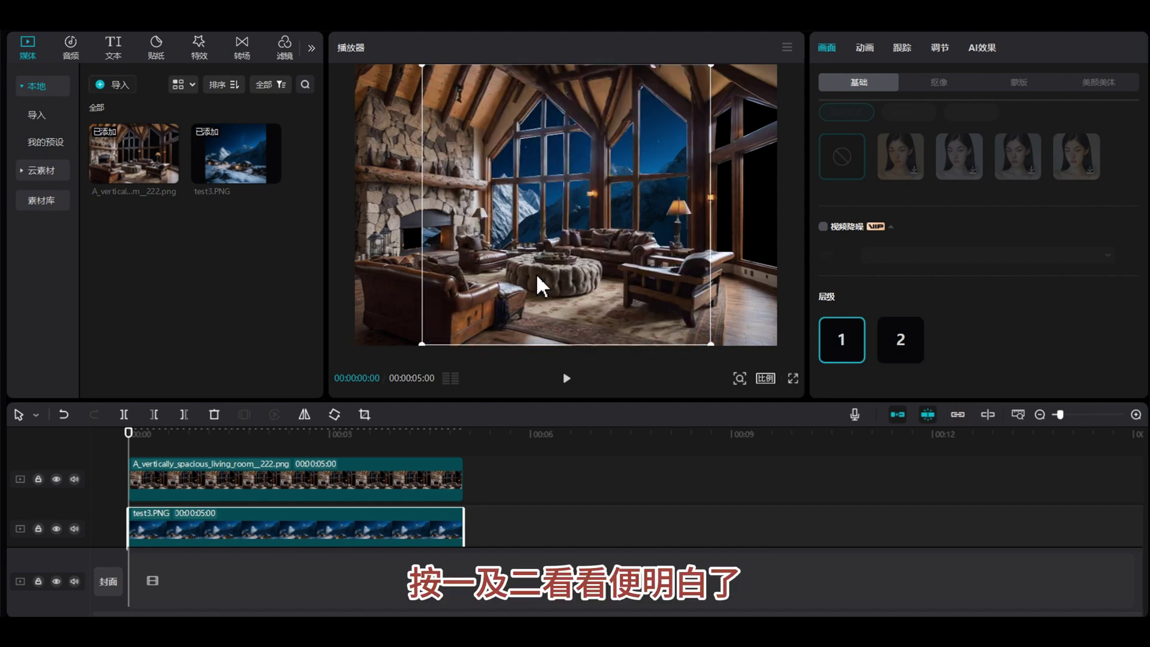
pyautogui.moveTo(556, 252); pyautogui.dragTo(588, 199)
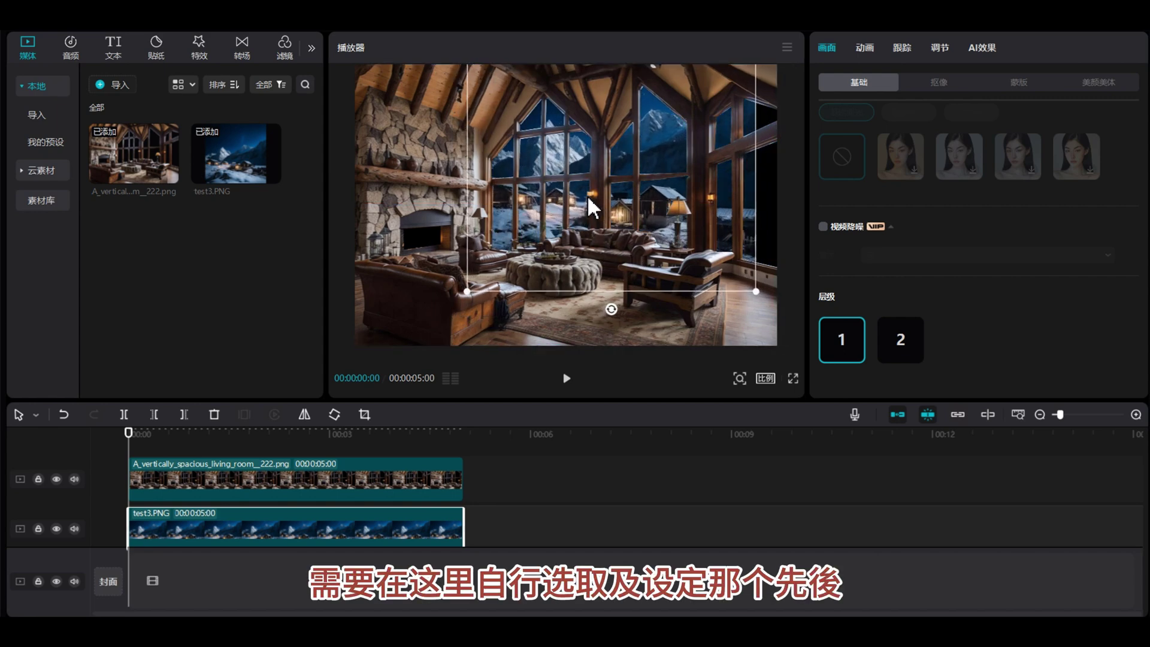
pyautogui.click(892, 337)
pyautogui.click(847, 344)
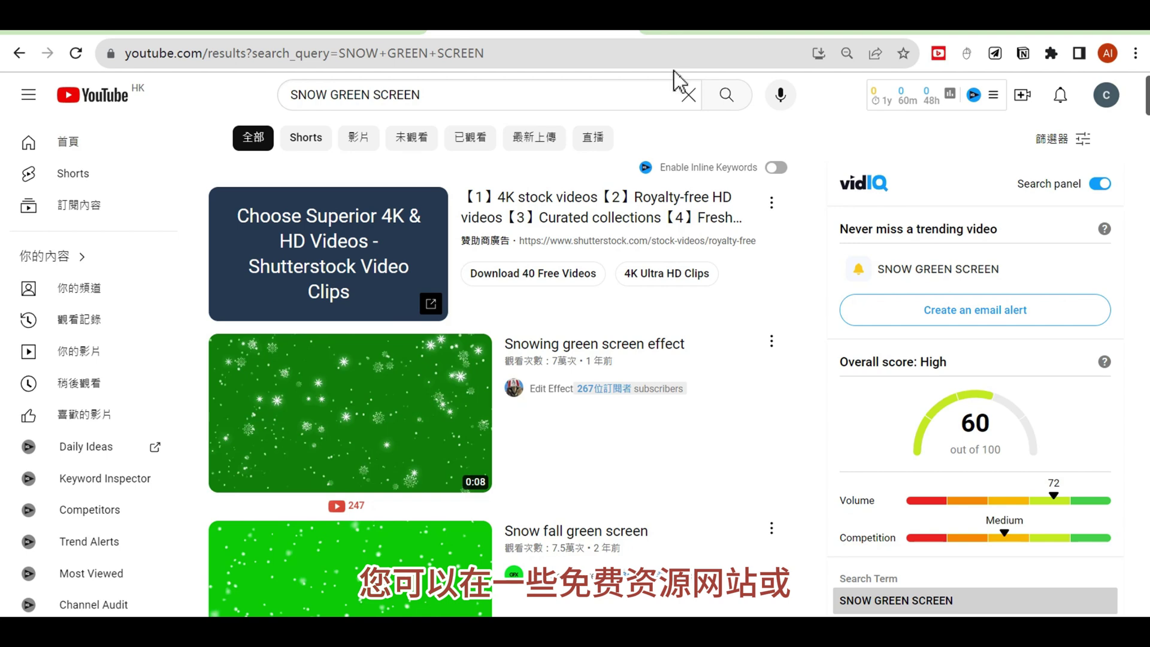
# Search YouTube for SNOW GREEN SCREEN and browse the snowfall footage results.
pyautogui.click(436, 92)
pyautogui.moveTo(437, 92); pyautogui.dragTo(277, 95)
pyautogui.click(462, 98)
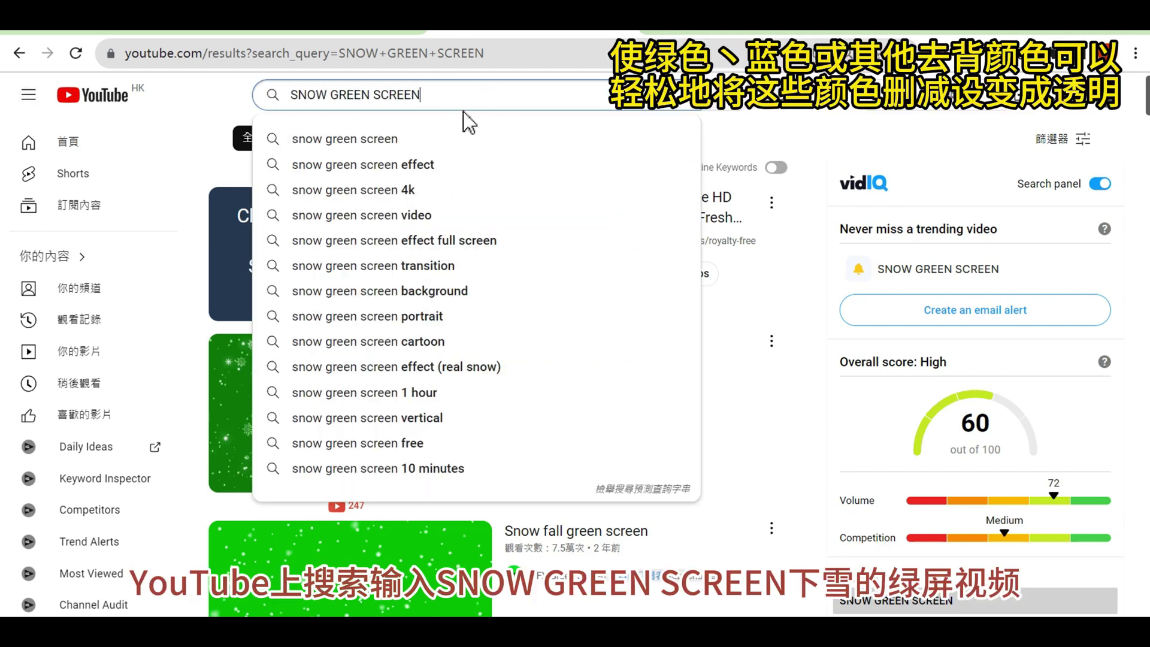
pyautogui.click(723, 142)
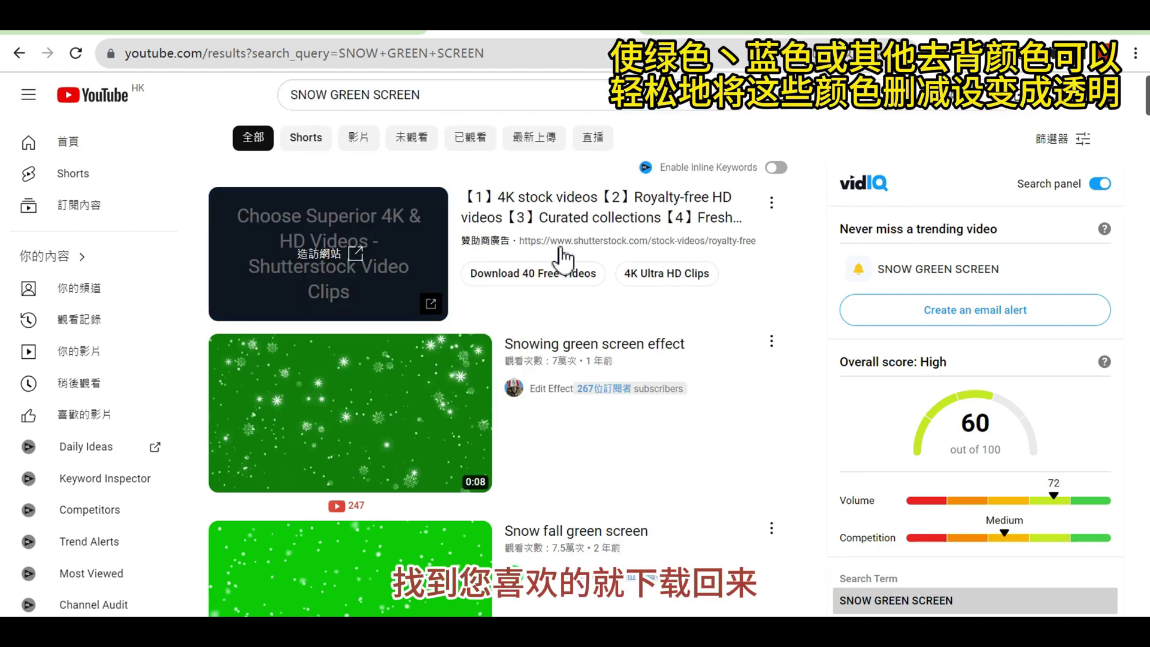
pyautogui.scroll(-1, 441, 341)
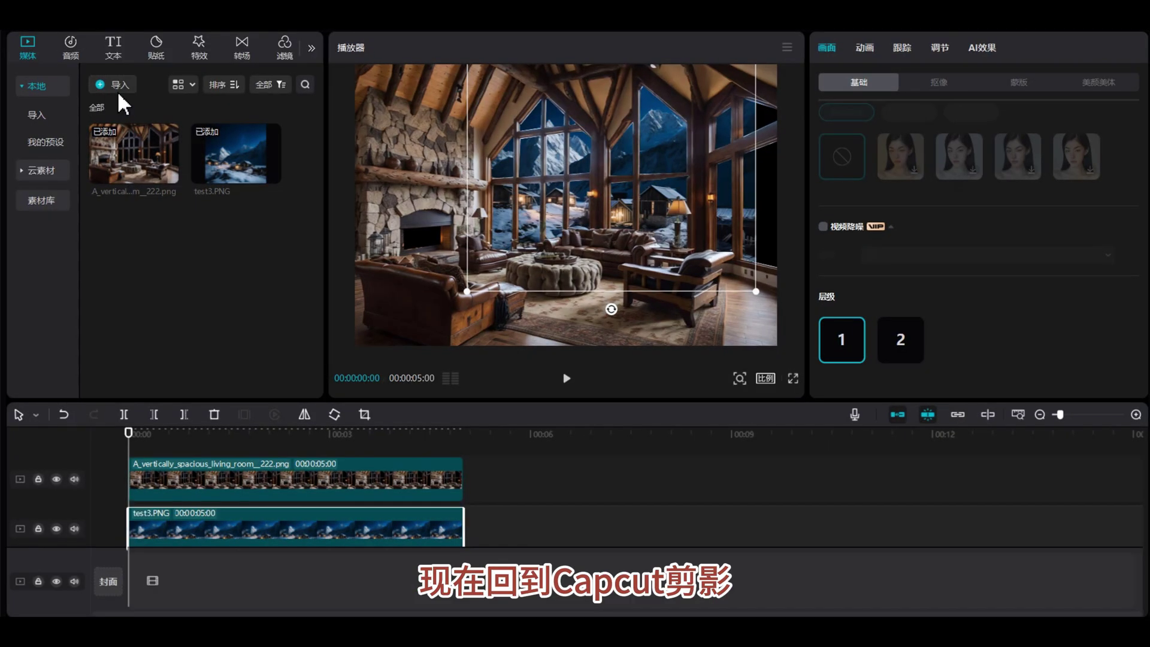
# Import the green snowfall video and place it on the top timeline track.
pyautogui.click(113, 84)
pyautogui.click(288, 128)
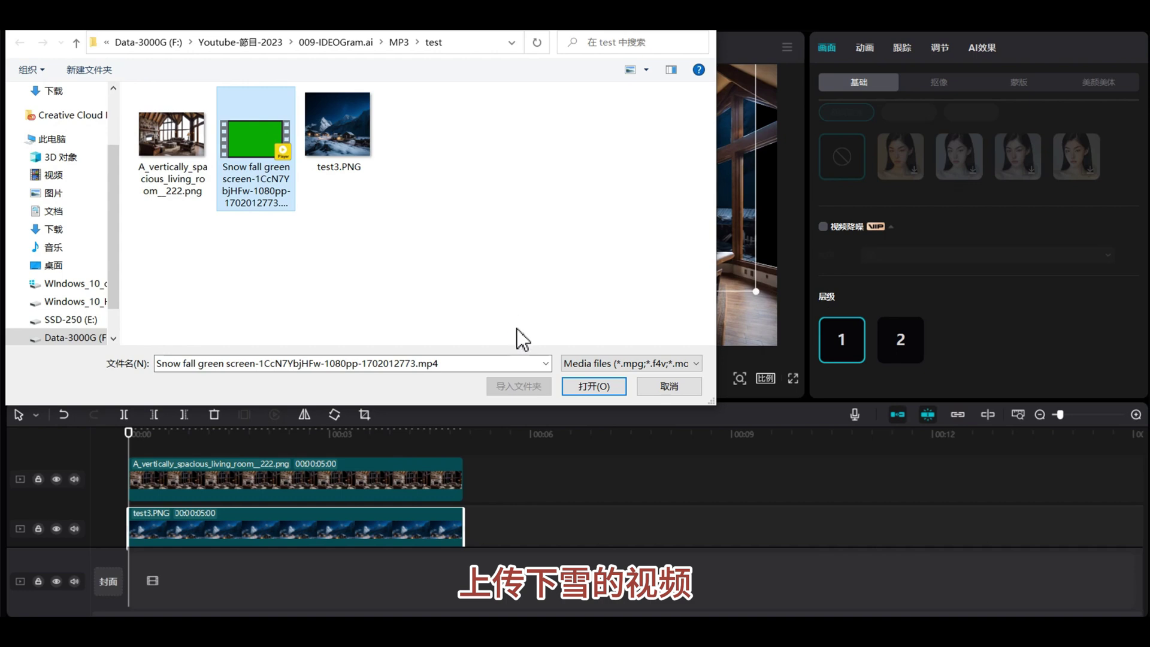
pyautogui.click(585, 386)
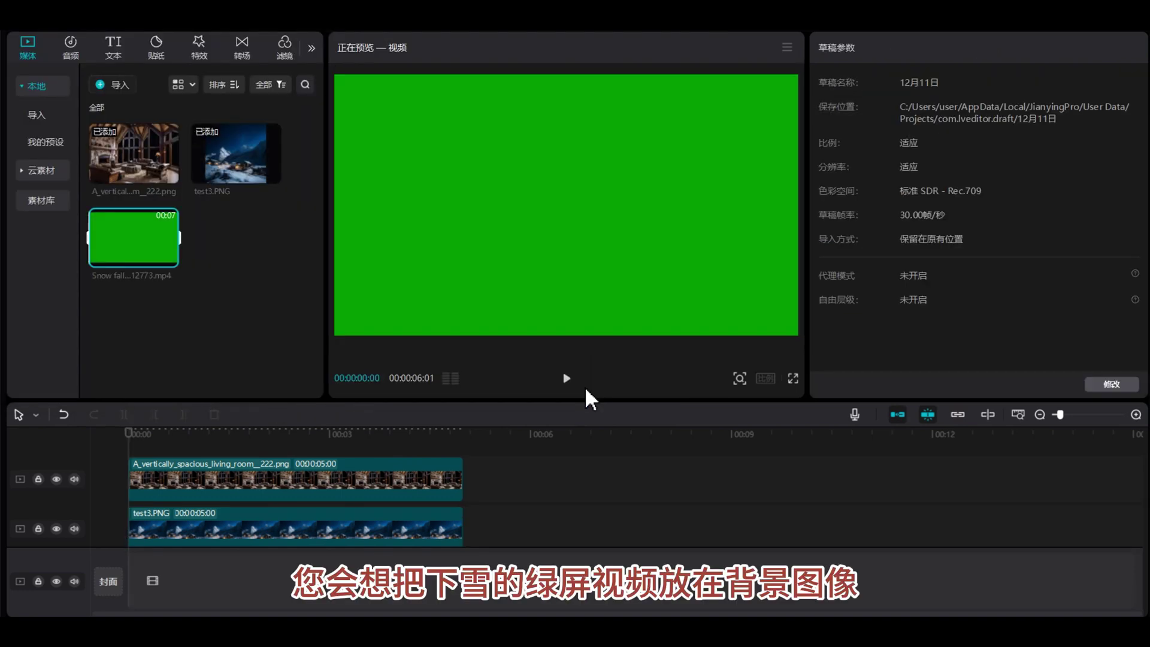
pyautogui.moveTo(118, 232); pyautogui.dragTo(138, 444)
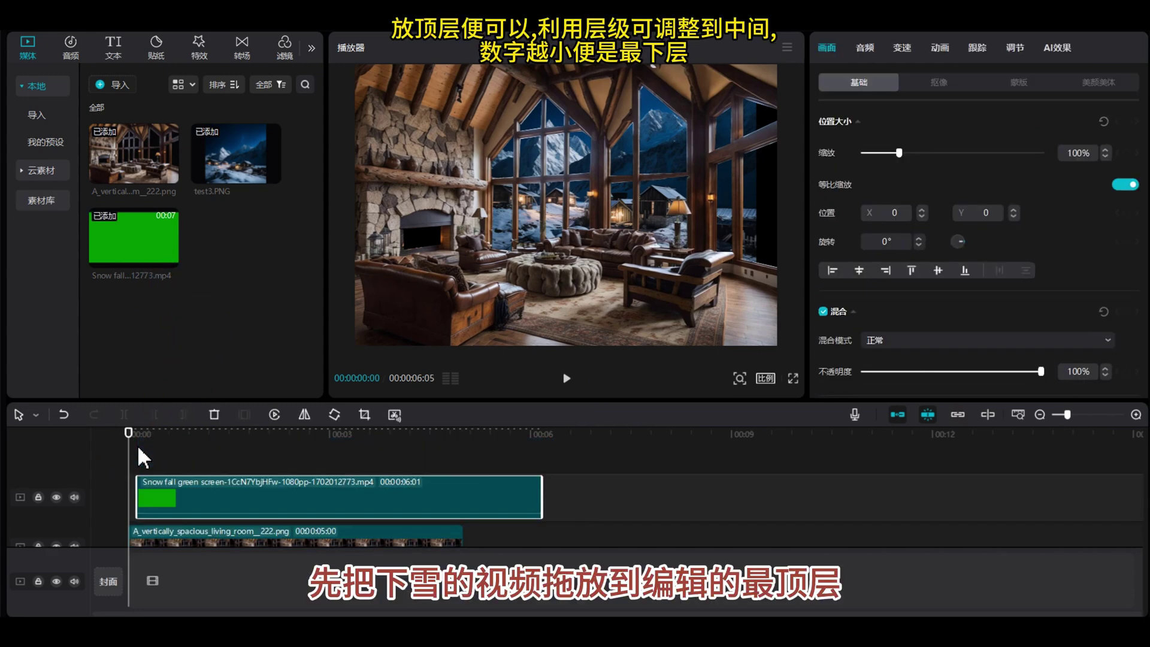
pyautogui.moveTo(171, 488); pyautogui.dragTo(170, 490)
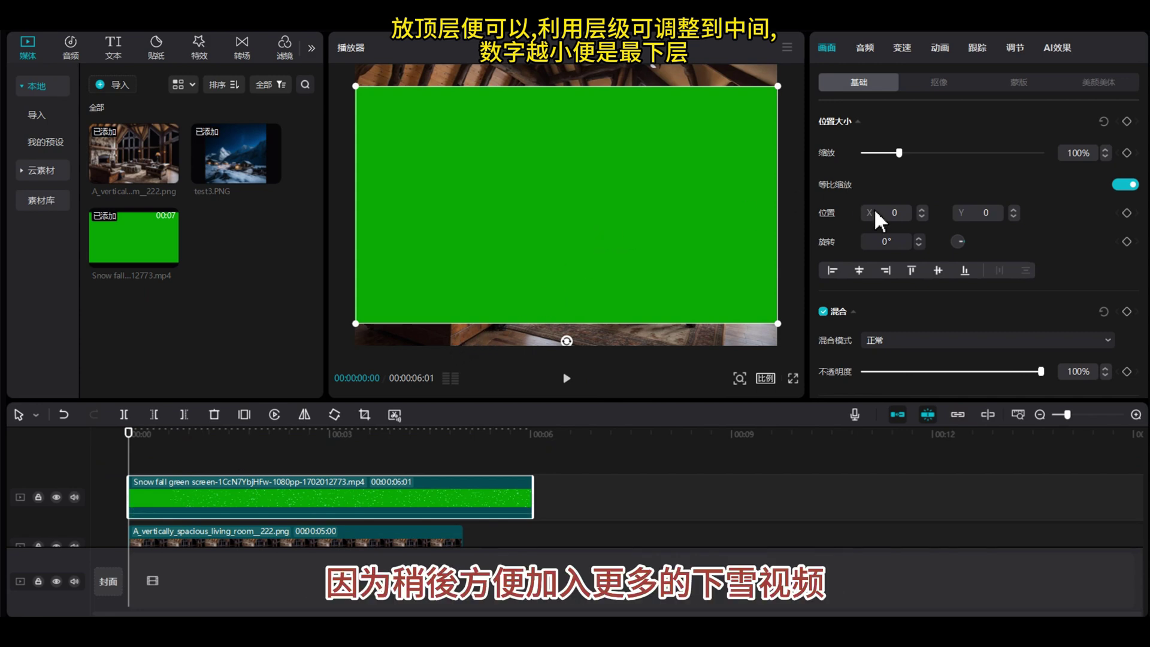
# Set the snowfall clip's 层级 to 2 and check the cabin-room and mountain images' layers.
pyautogui.scroll(-6, 874, 207)
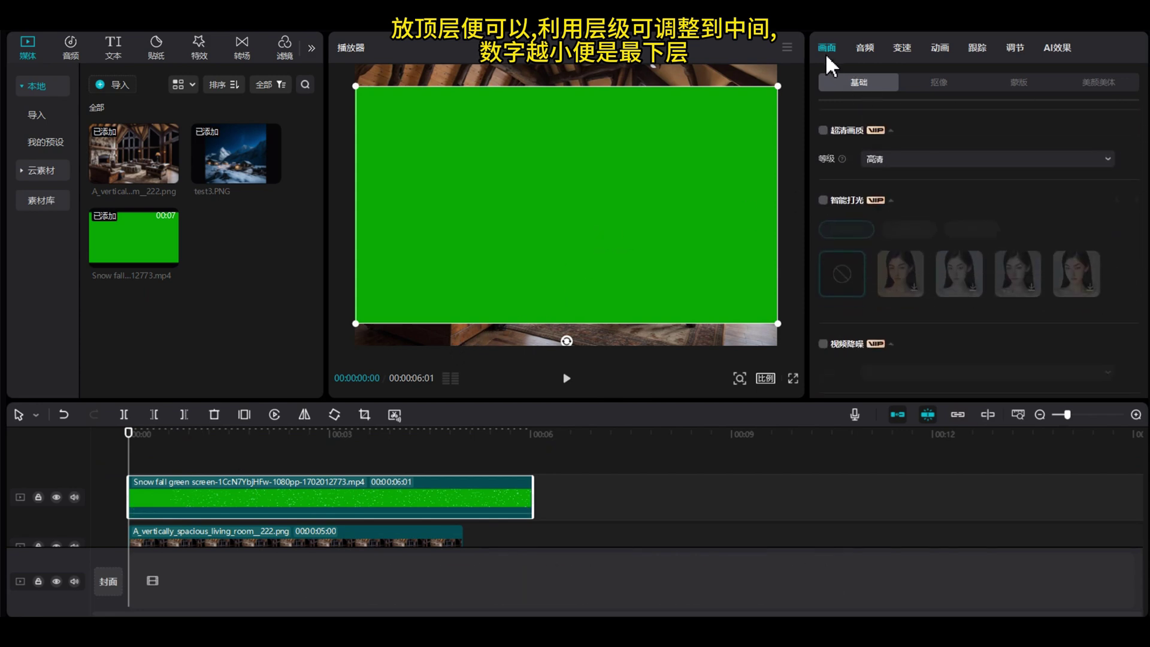
pyautogui.scroll(-8, 876, 209)
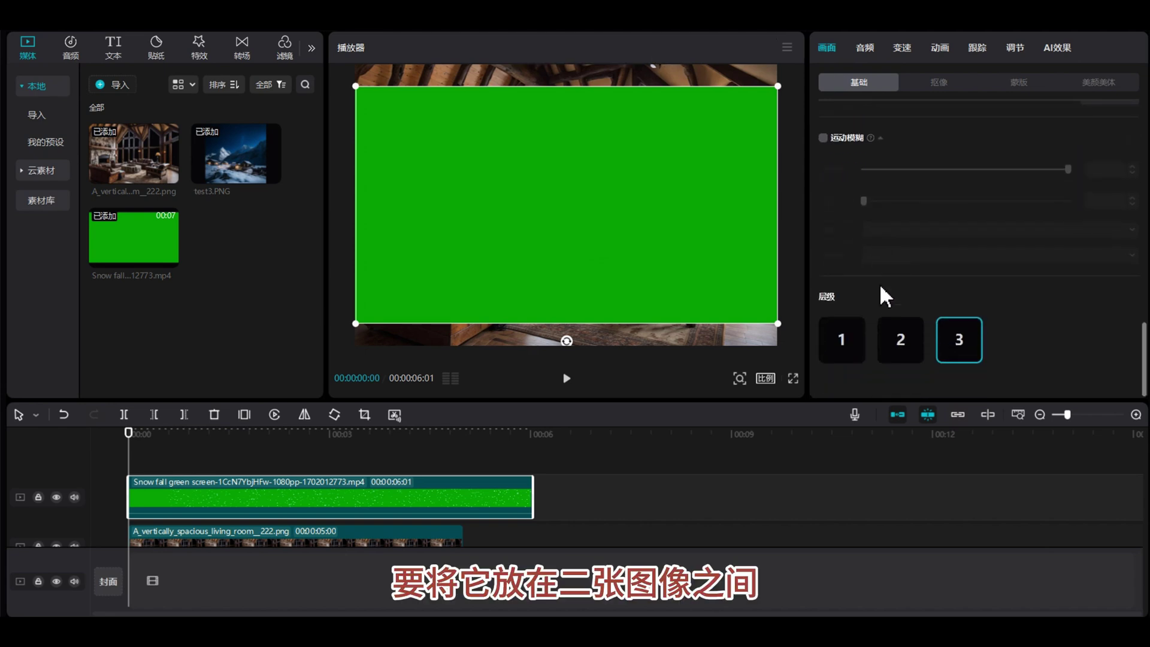
pyautogui.click(897, 346)
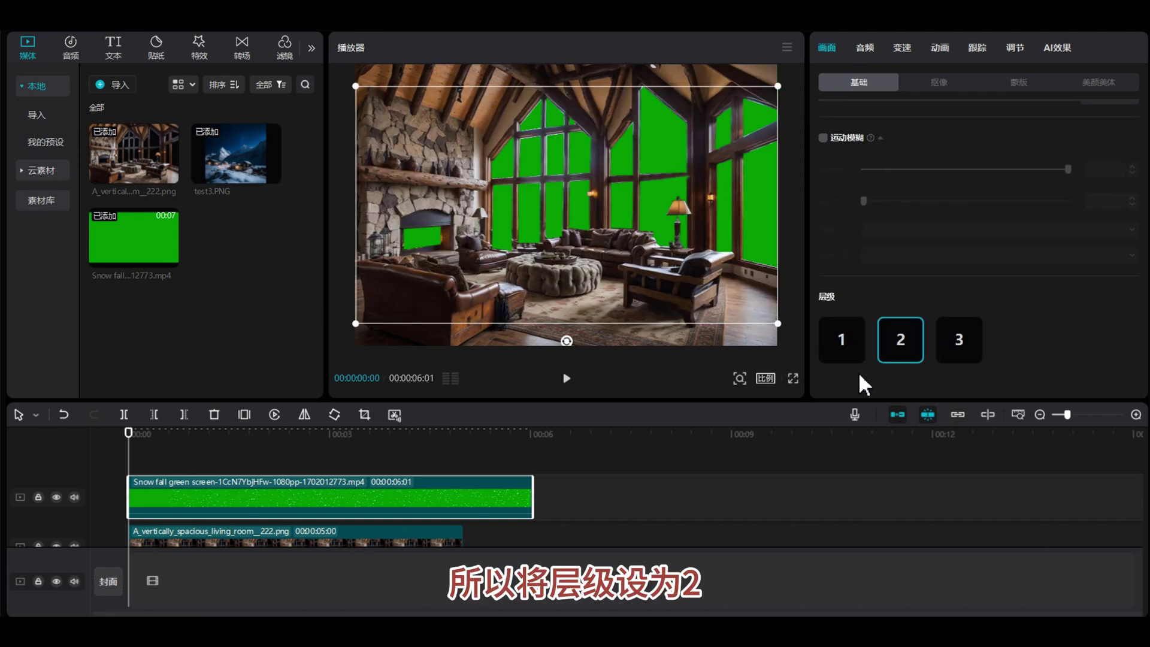
pyautogui.scroll(-1, 595, 506)
pyautogui.click(445, 513)
pyautogui.scroll(-2, 443, 506)
pyautogui.click(443, 506)
pyautogui.scroll(3, 443, 453)
pyautogui.click(321, 455)
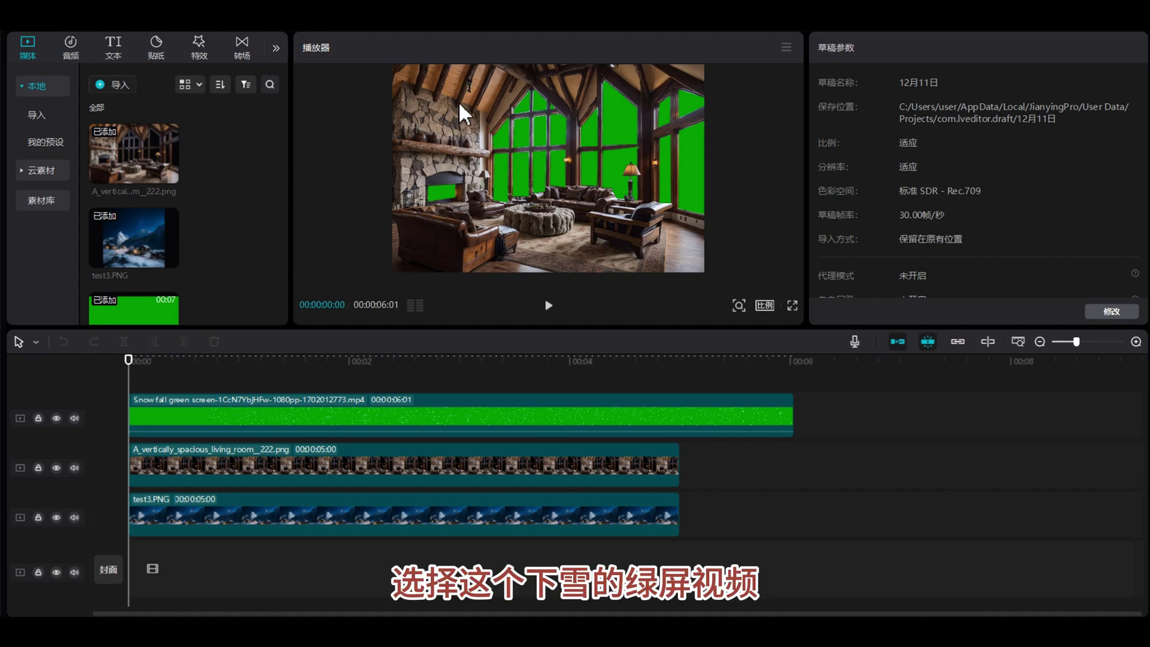
# Enable 色度抠图 on the snowfall clip, sample the green, and set 强度 to 28.
pyautogui.click(435, 404)
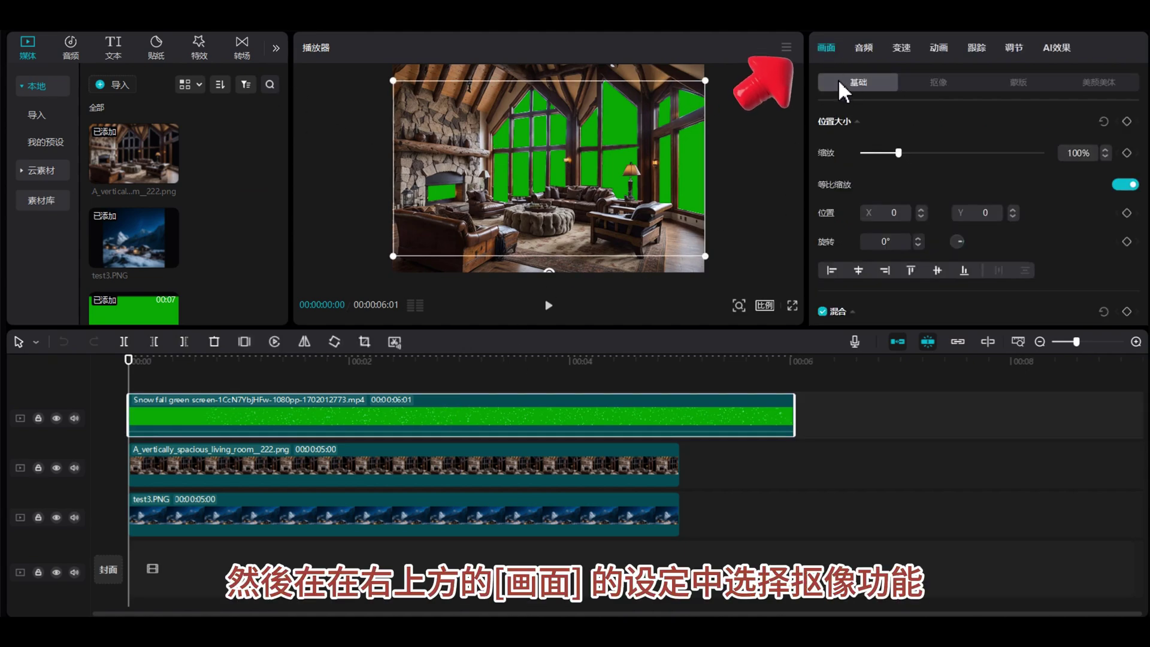
pyautogui.click(938, 84)
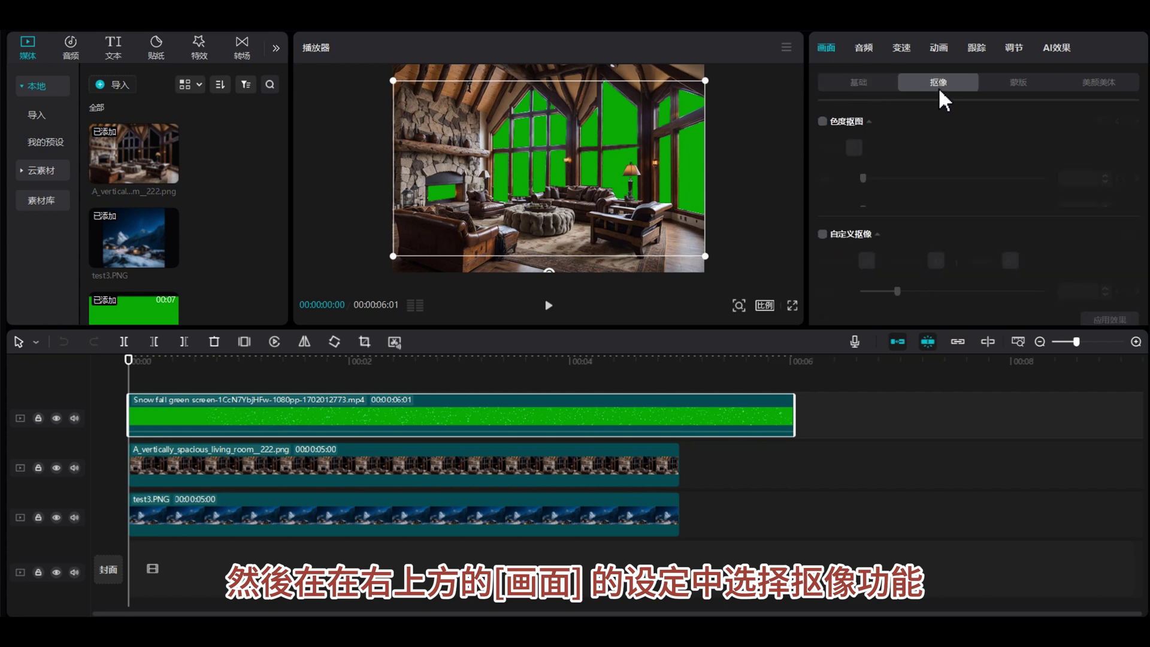
pyautogui.click(823, 122)
pyautogui.click(855, 149)
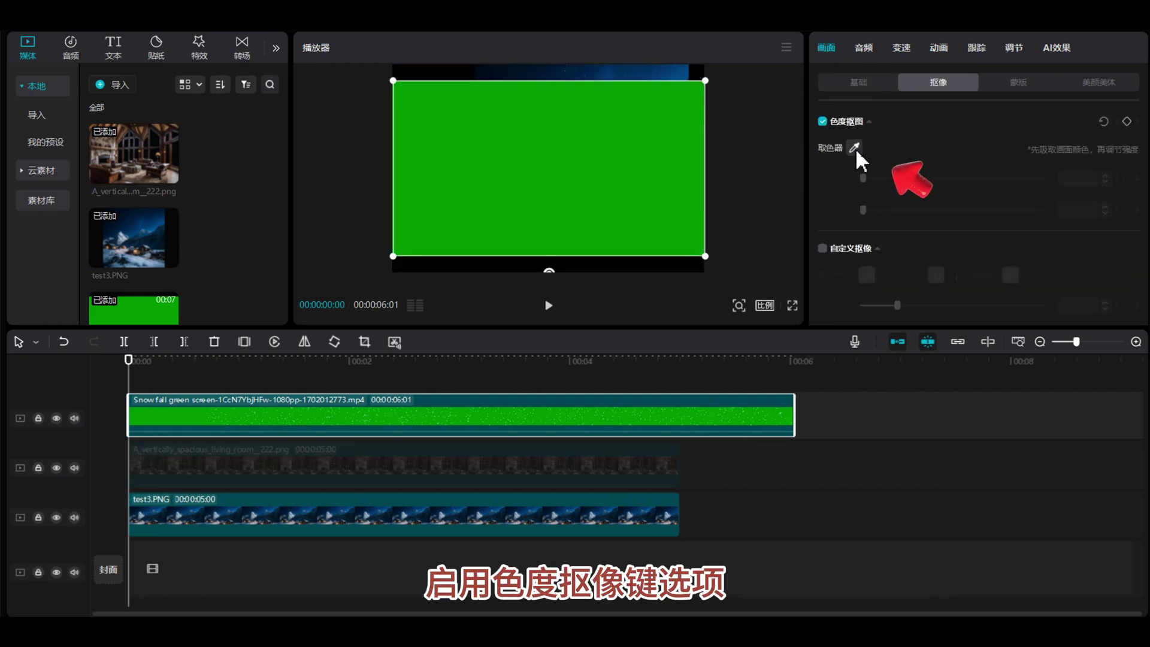
pyautogui.click(443, 142)
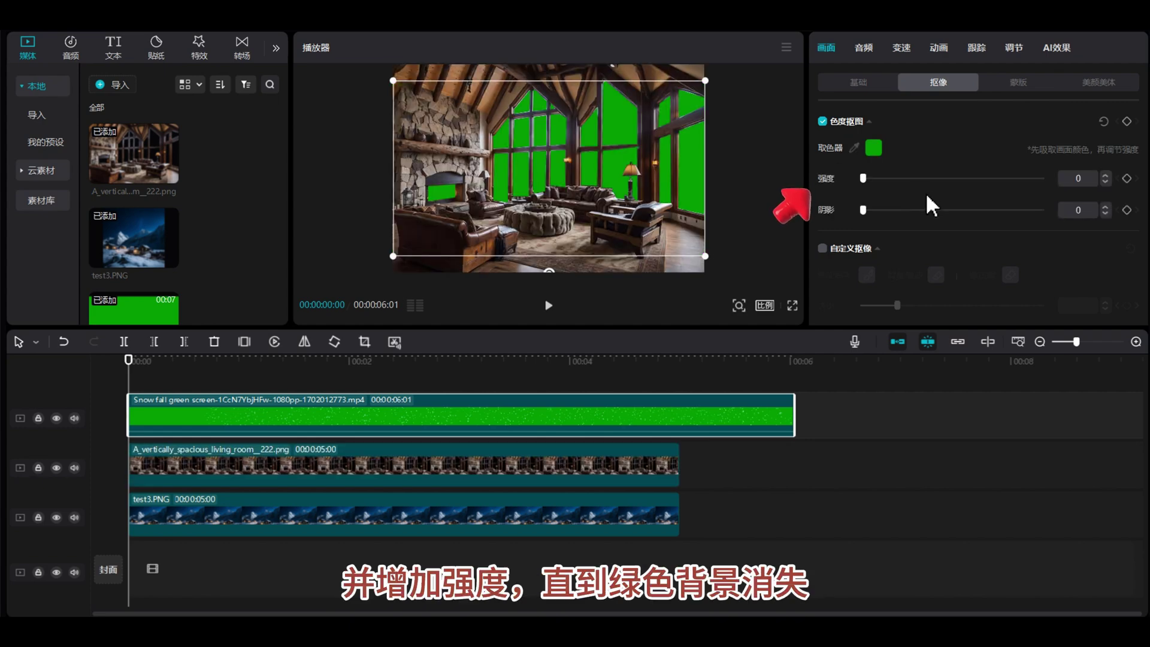
pyautogui.moveTo(863, 178); pyautogui.dragTo(885, 178)
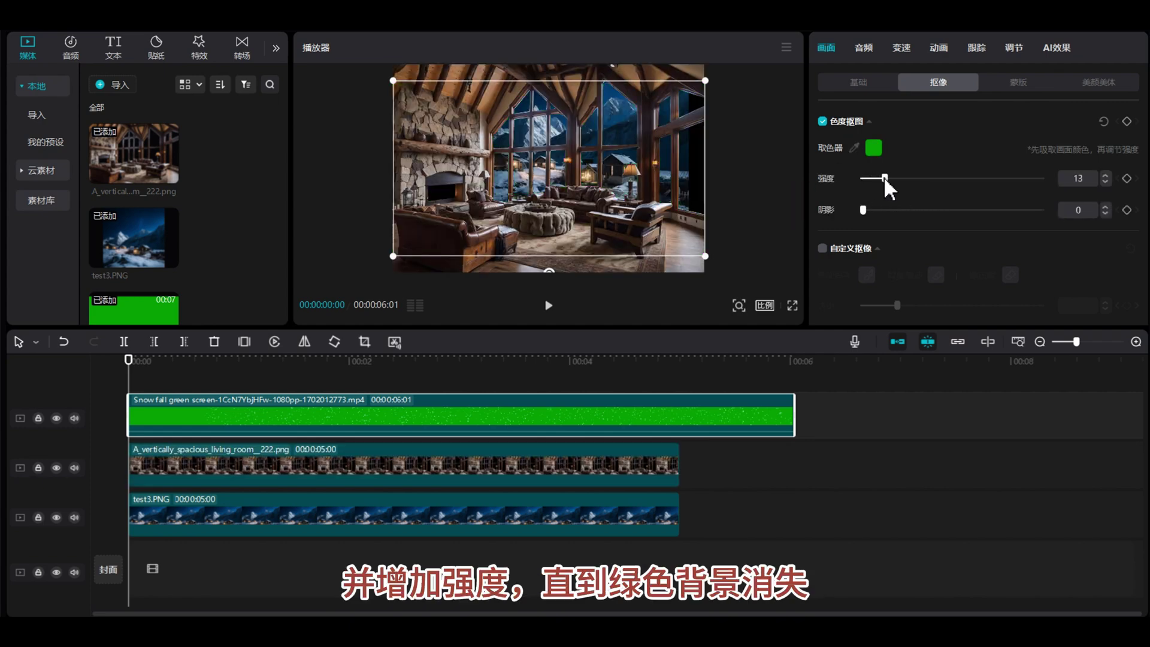
# Enlarge and magnify the preview at a later frame to inspect the keyed snowflakes.
pyautogui.click(230, 371)
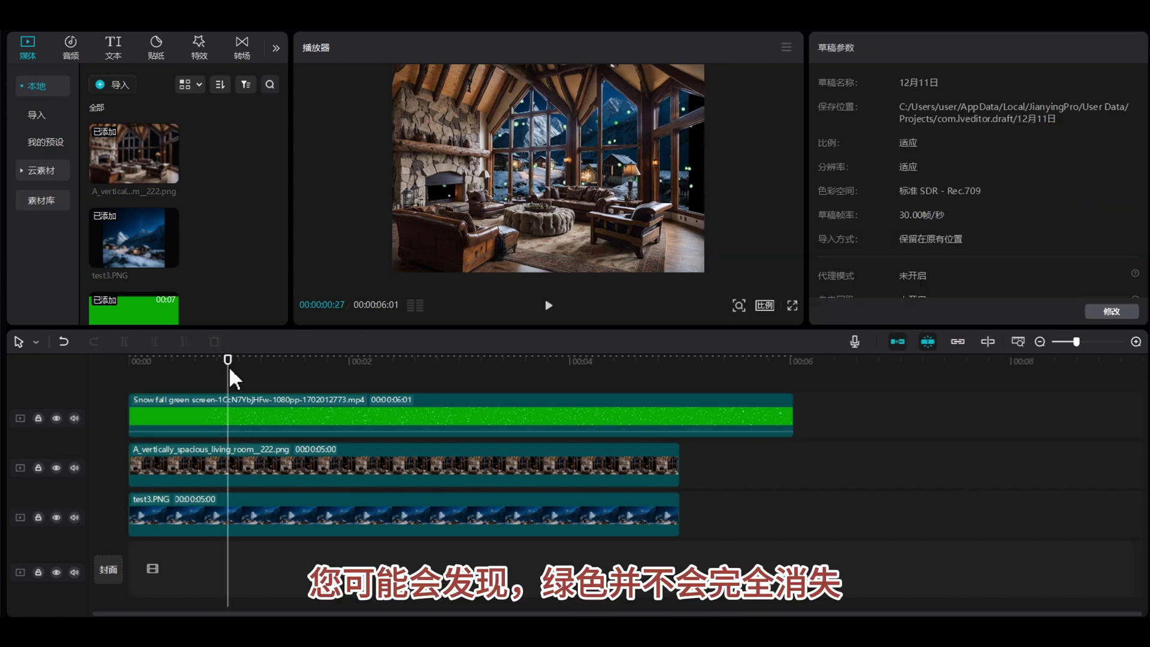
pyautogui.click(743, 291)
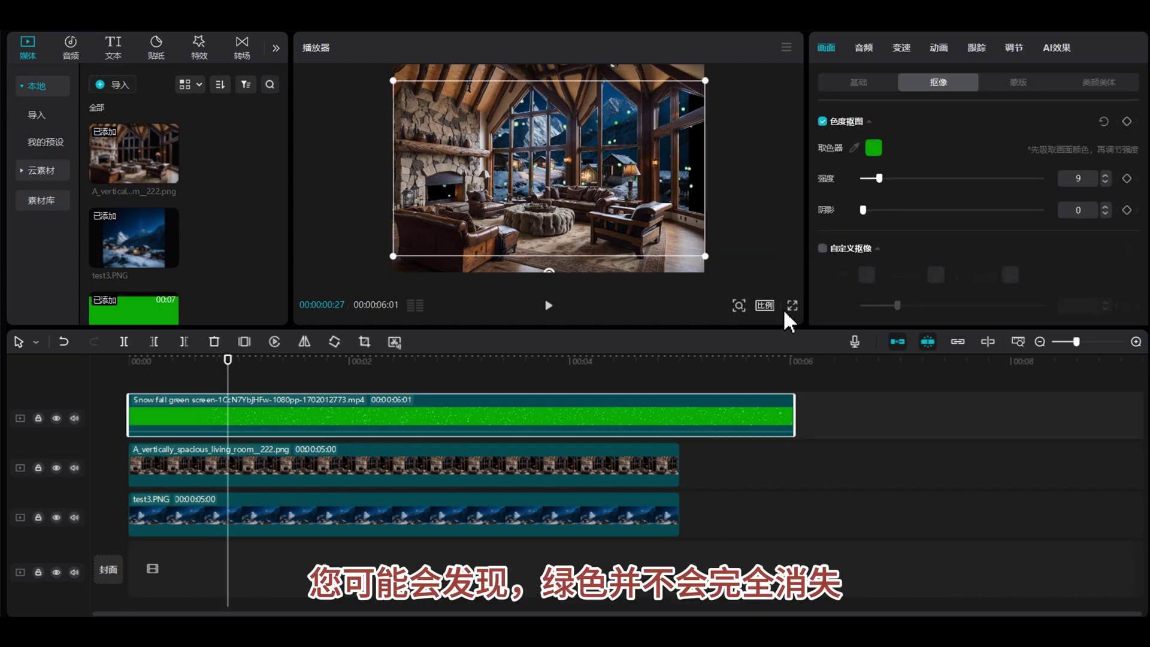
pyautogui.moveTo(629, 327); pyautogui.dragTo(611, 536)
pyautogui.click(765, 441)
pyautogui.click(738, 440)
pyautogui.moveTo(711, 465); pyautogui.dragTo(751, 464)
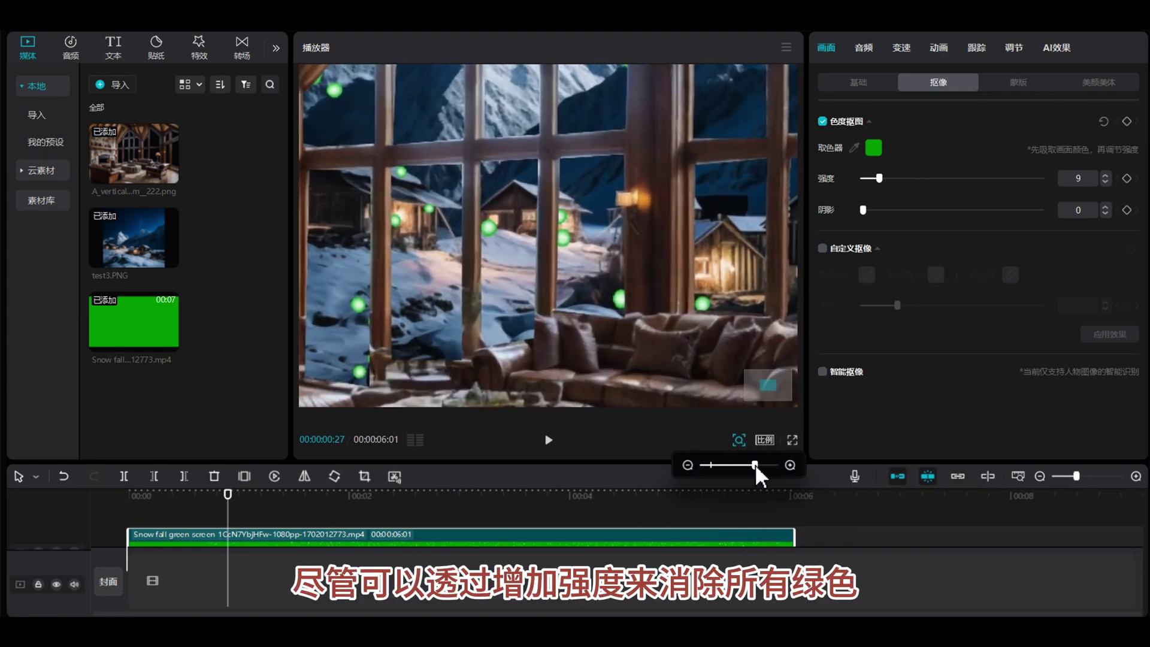
pyautogui.moveTo(228, 494); pyautogui.dragTo(301, 494)
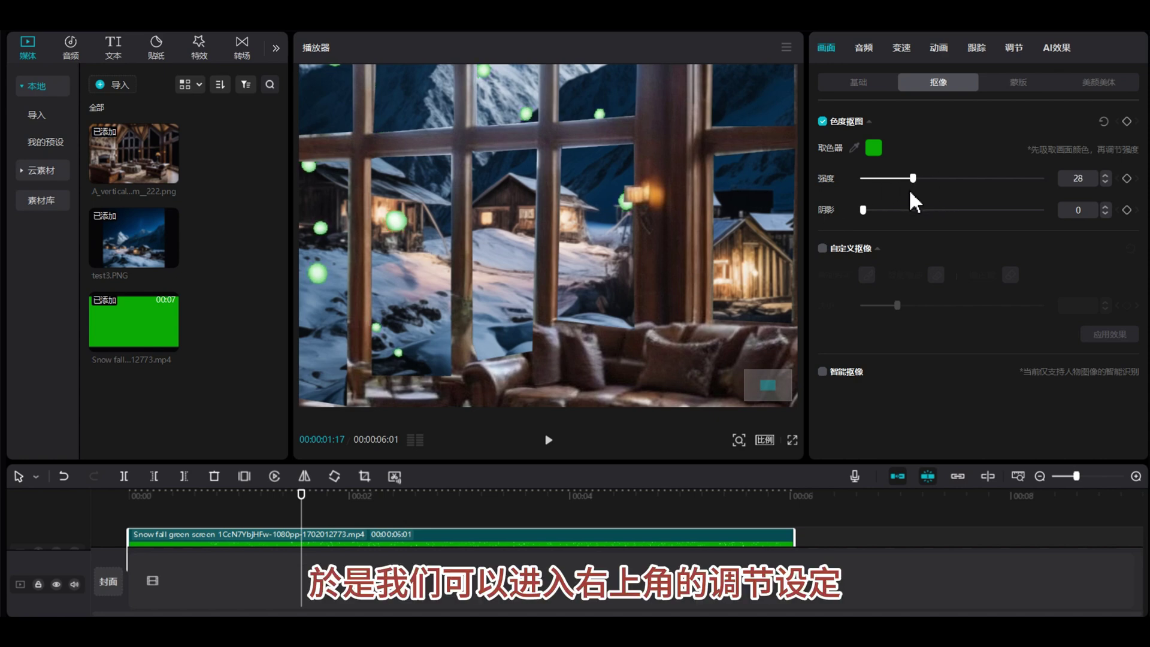
pyautogui.click(1118, 253)
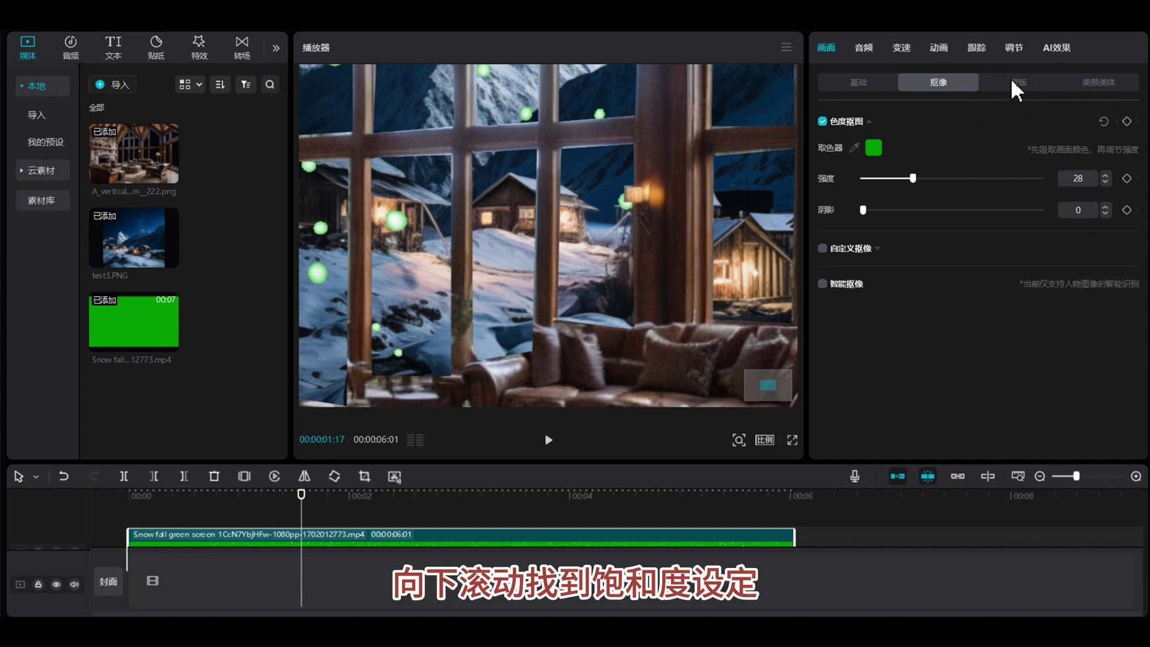
# Set the snowfall clip's 饱和度 to -50 and 亮度 to 38 under 调节 > 基础.
pyautogui.click(1014, 48)
pyautogui.scroll(-6, 937, 270)
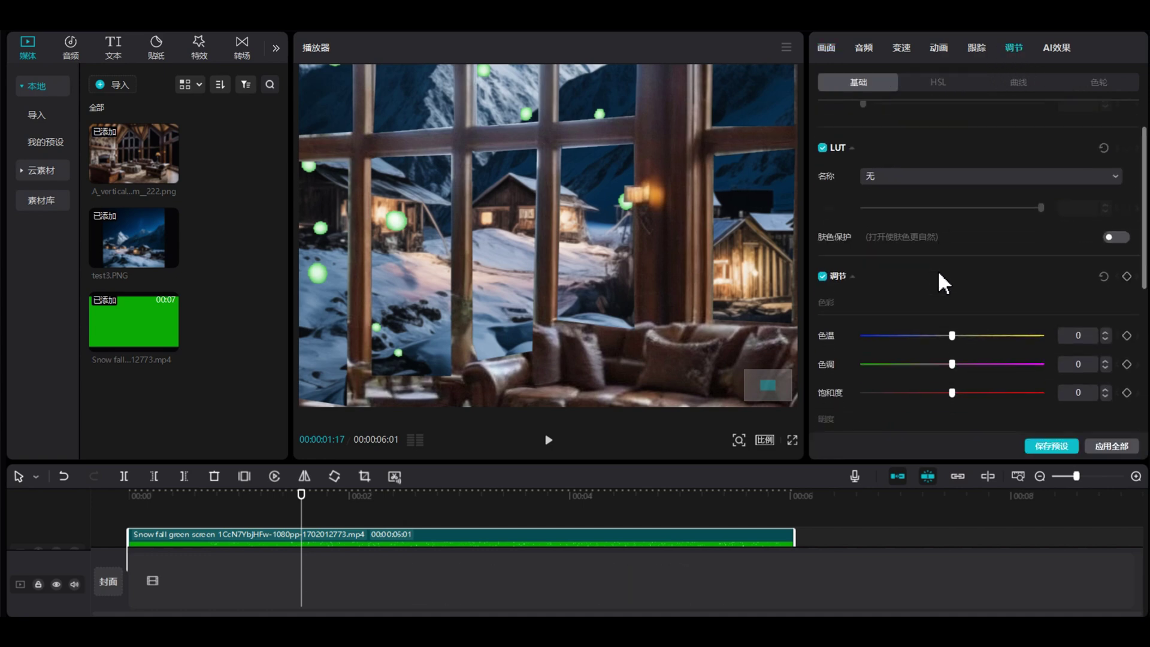
pyautogui.scroll(2, 936, 268)
pyautogui.moveTo(952, 204); pyautogui.dragTo(858, 204)
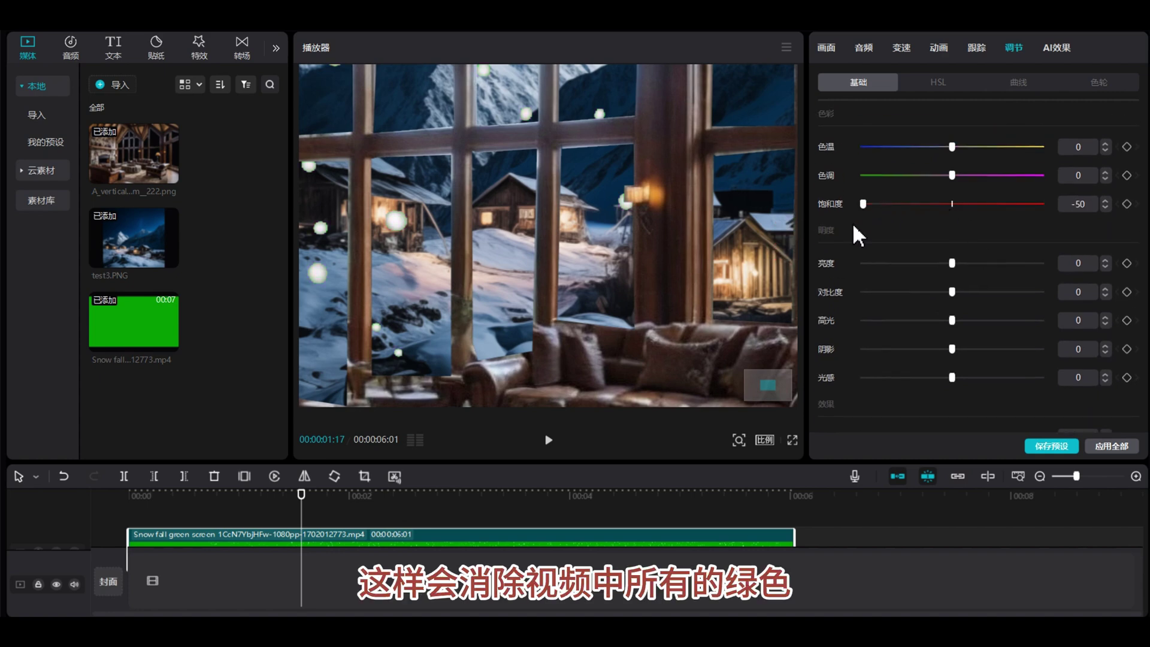
pyautogui.moveTo(955, 264); pyautogui.dragTo(1008, 264)
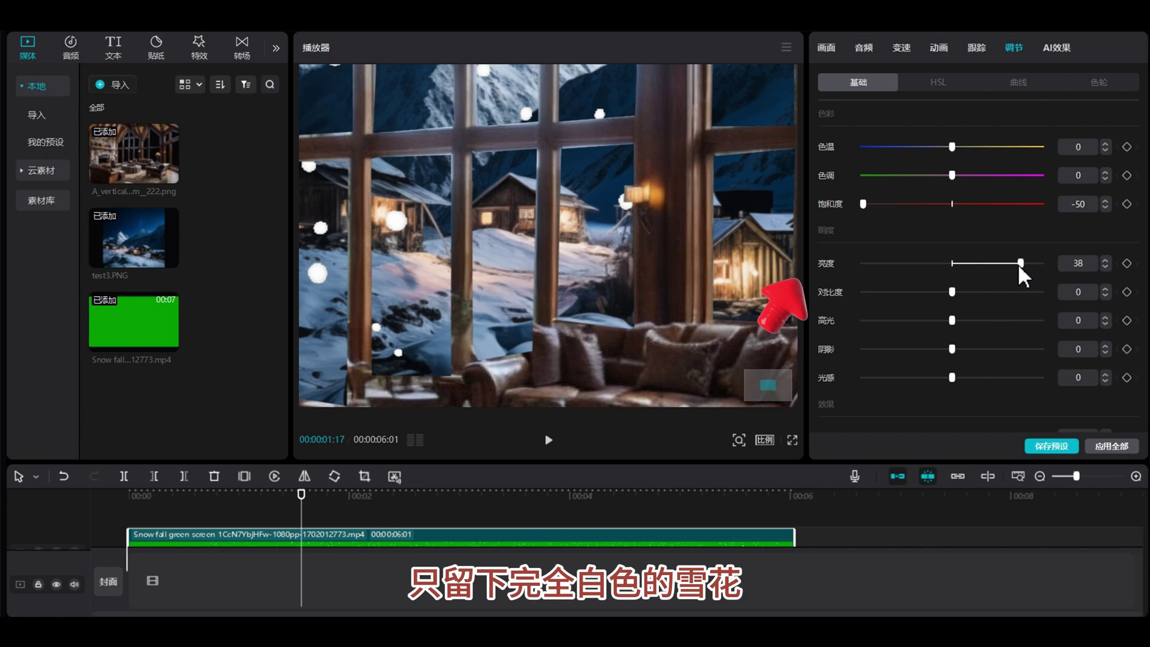
# Move to a later frame and zoom the preview out to the whole cabin frame.
pyautogui.moveTo(302, 499); pyautogui.dragTo(356, 527)
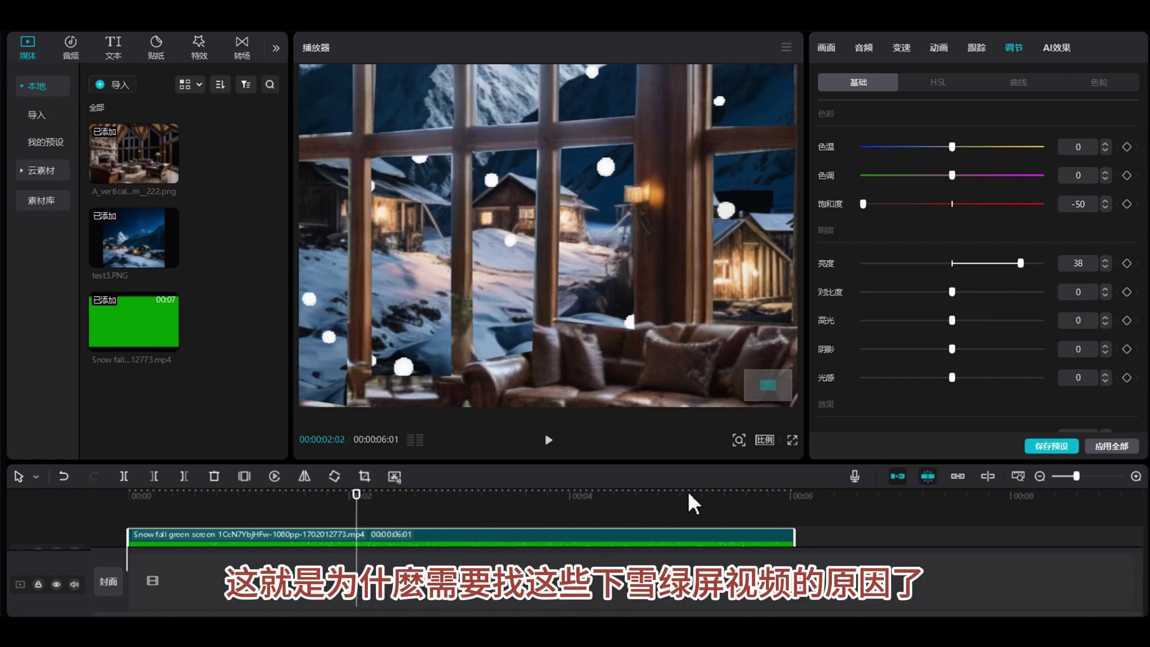
pyautogui.click(738, 440)
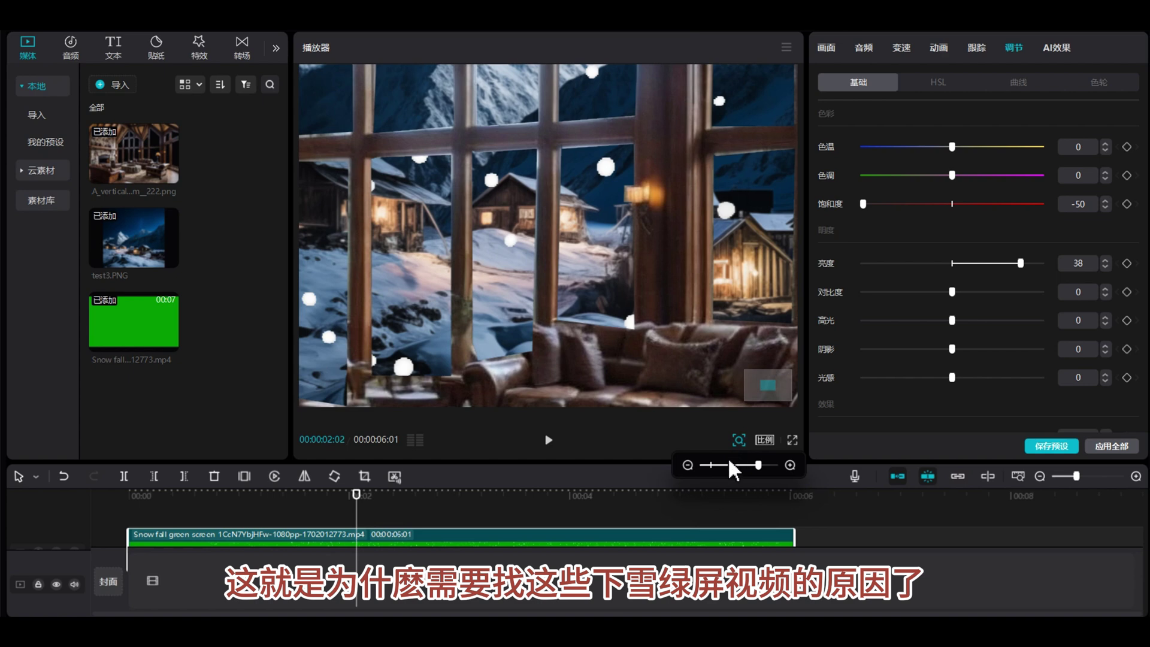
pyautogui.moveTo(757, 466); pyautogui.dragTo(711, 466)
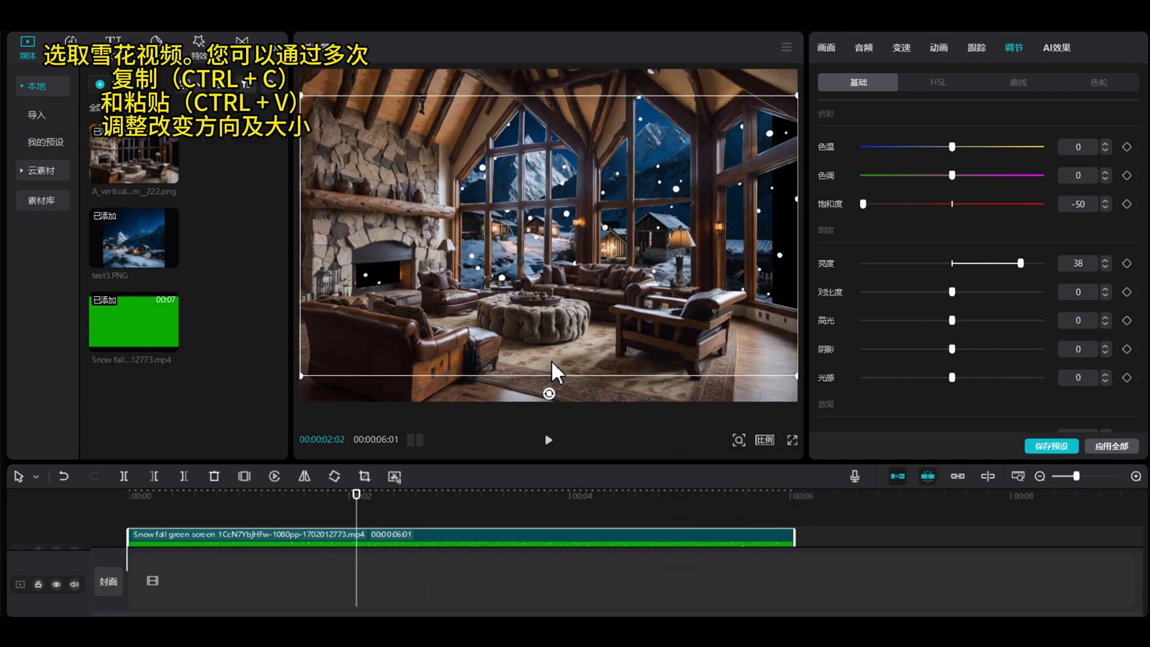
# Trim the snowfall clip to 5 seconds and paste two more copies aligned at the start.
pyautogui.moveTo(500, 461); pyautogui.dragTo(509, 327)
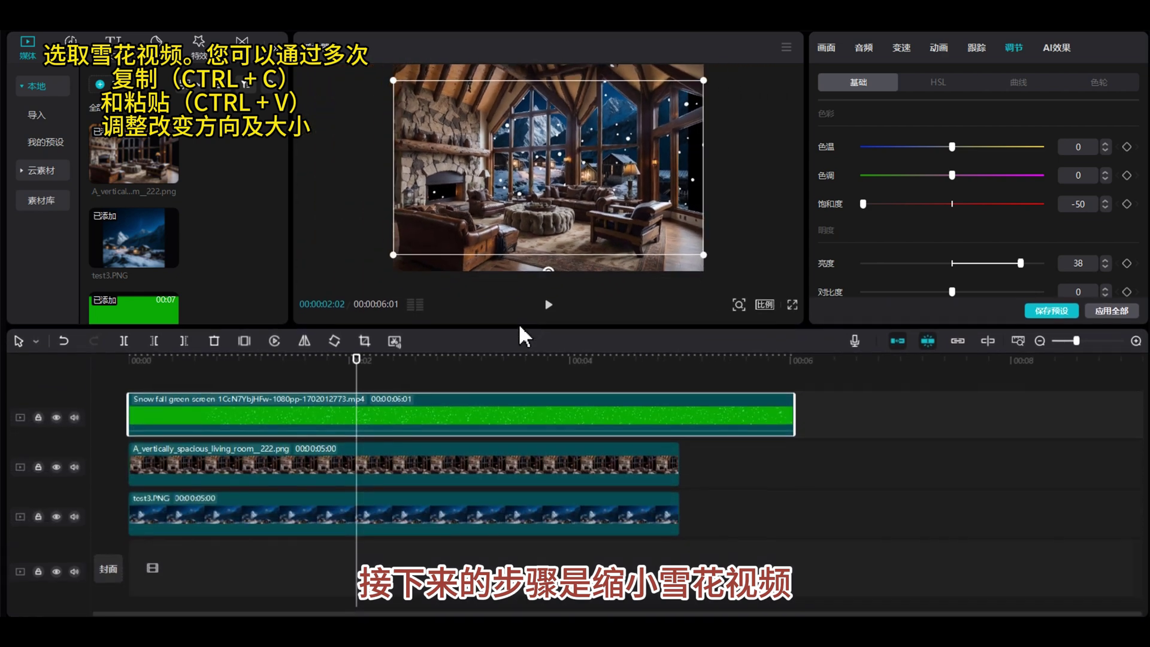
pyautogui.moveTo(790, 405); pyautogui.dragTo(680, 405)
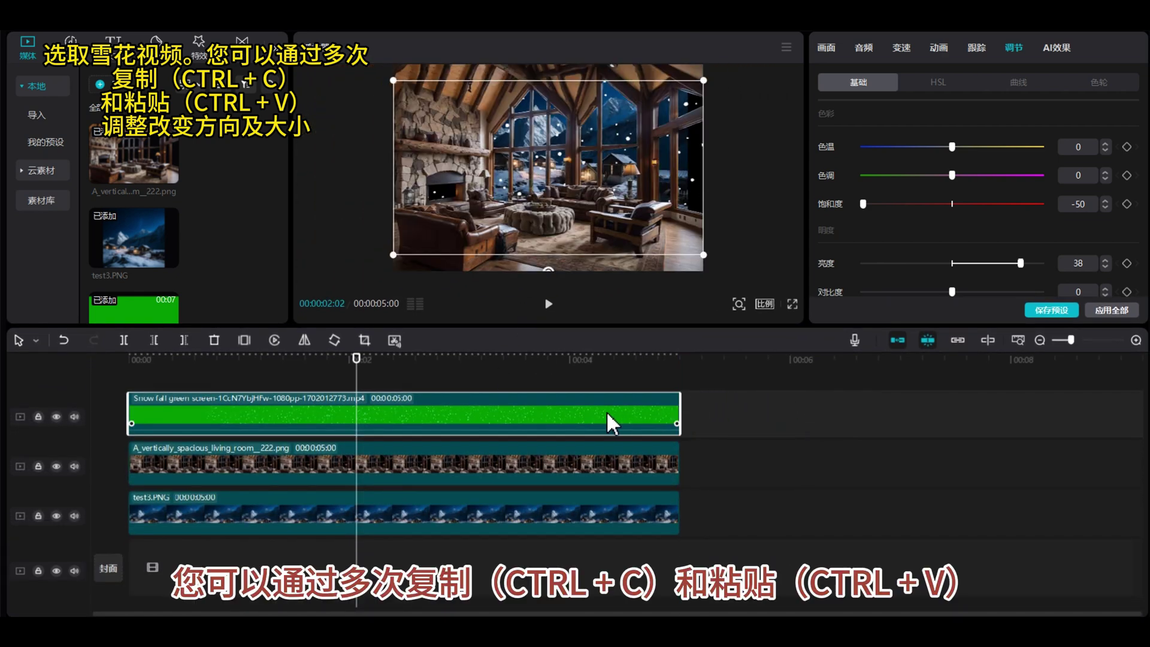
pyautogui.hotkey('ctrl', 'c')
pyautogui.click(509, 390)
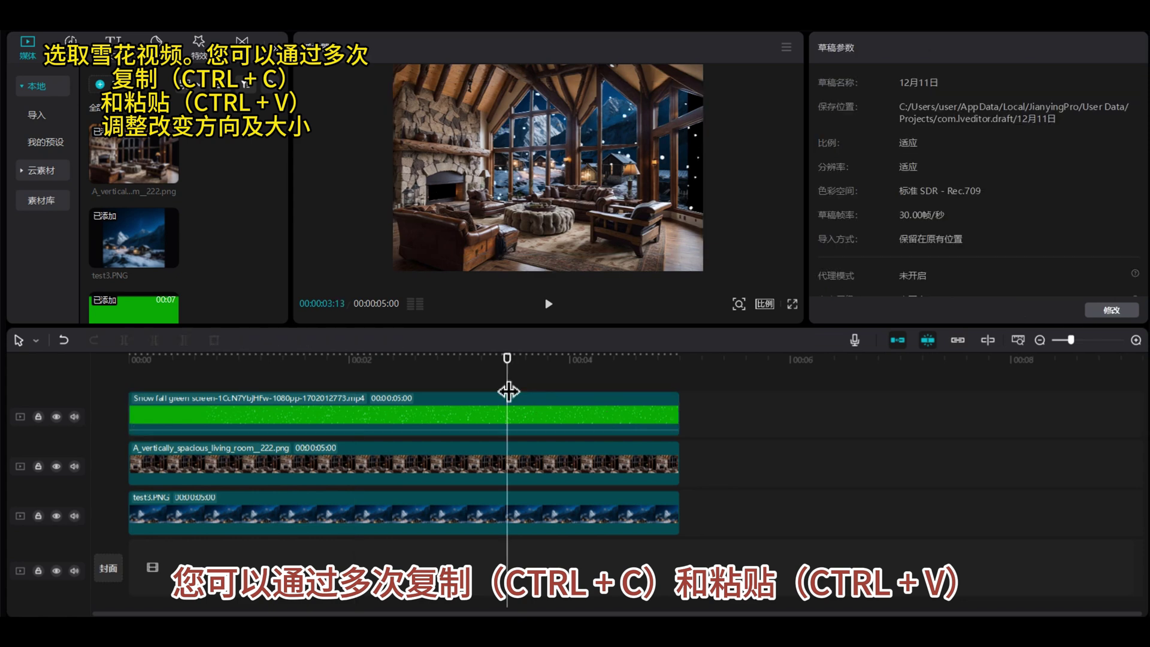
pyautogui.hotkey('ctrl', 'v')
pyautogui.moveTo(661, 416); pyautogui.dragTo(278, 420)
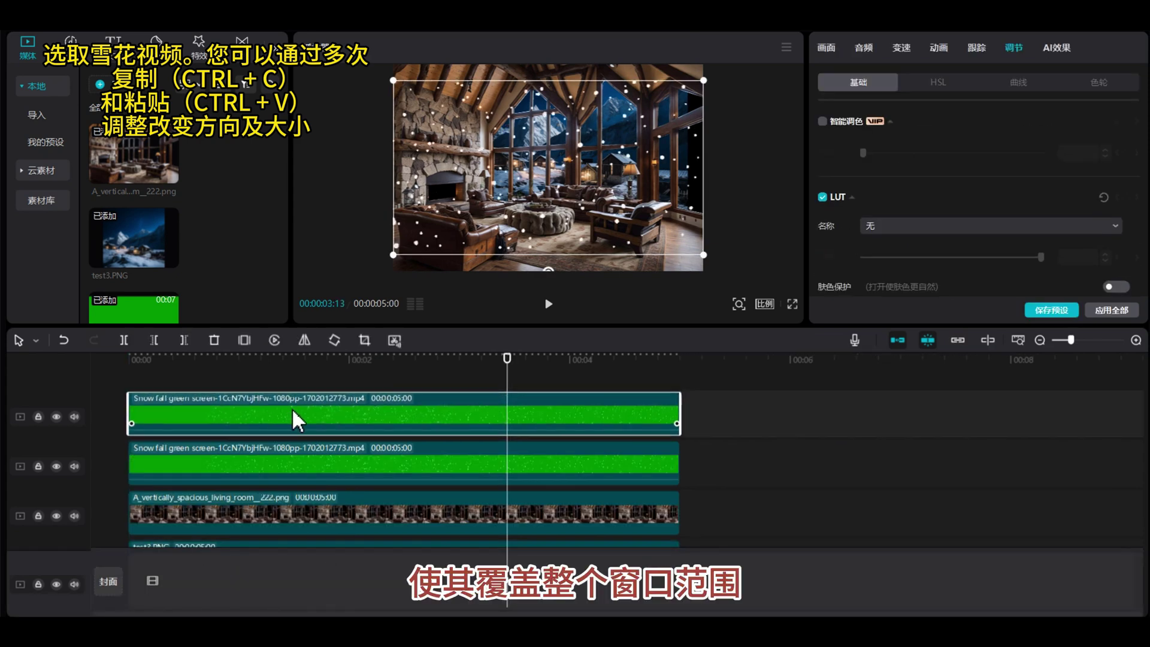
pyautogui.hotkey('ctrl', 'v')
pyautogui.moveTo(599, 422); pyautogui.dragTo(222, 426)
# Shrink the three snow layers, placing them at the upper right, centre and upper centre.
pyautogui.moveTo(393, 254); pyautogui.dragTo(482, 206)
pyautogui.moveTo(551, 174); pyautogui.dragTo(654, 174)
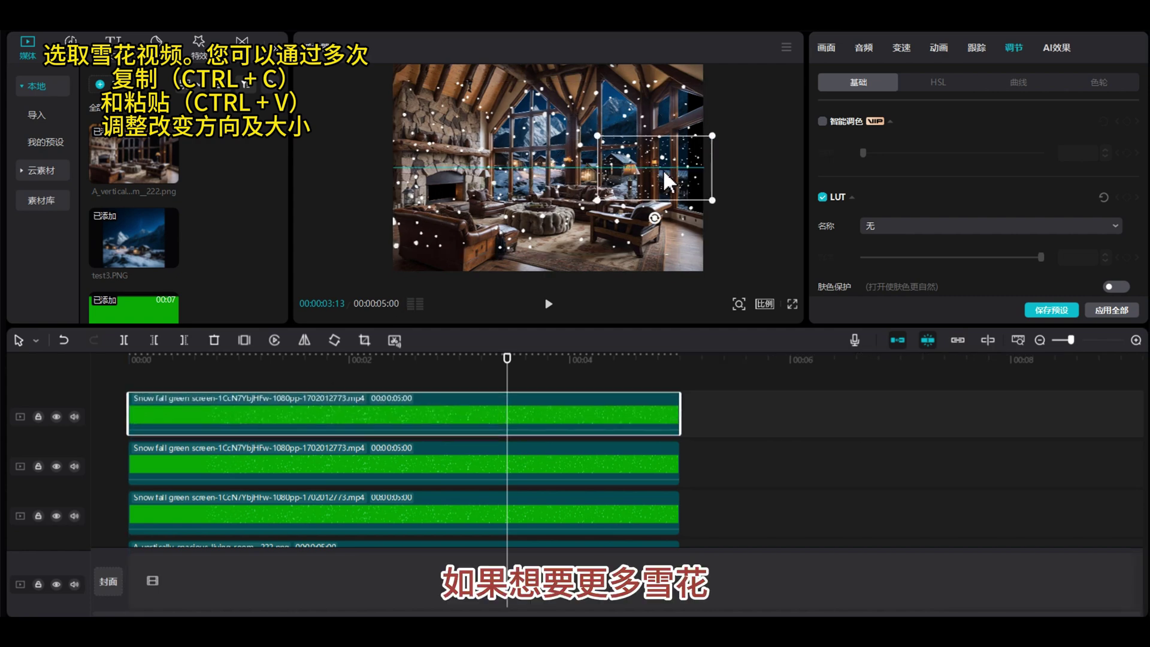
pyautogui.click(399, 471)
pyautogui.moveTo(402, 267); pyautogui.dragTo(487, 202)
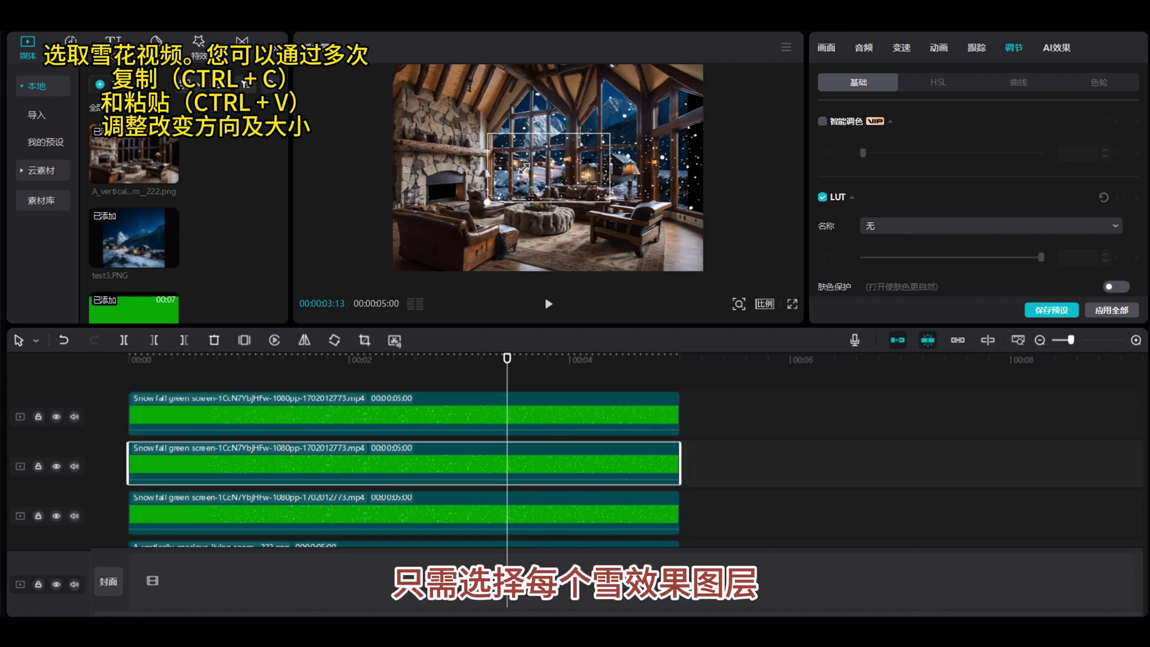
pyautogui.click(382, 514)
pyautogui.moveTo(395, 268); pyautogui.dragTo(500, 158)
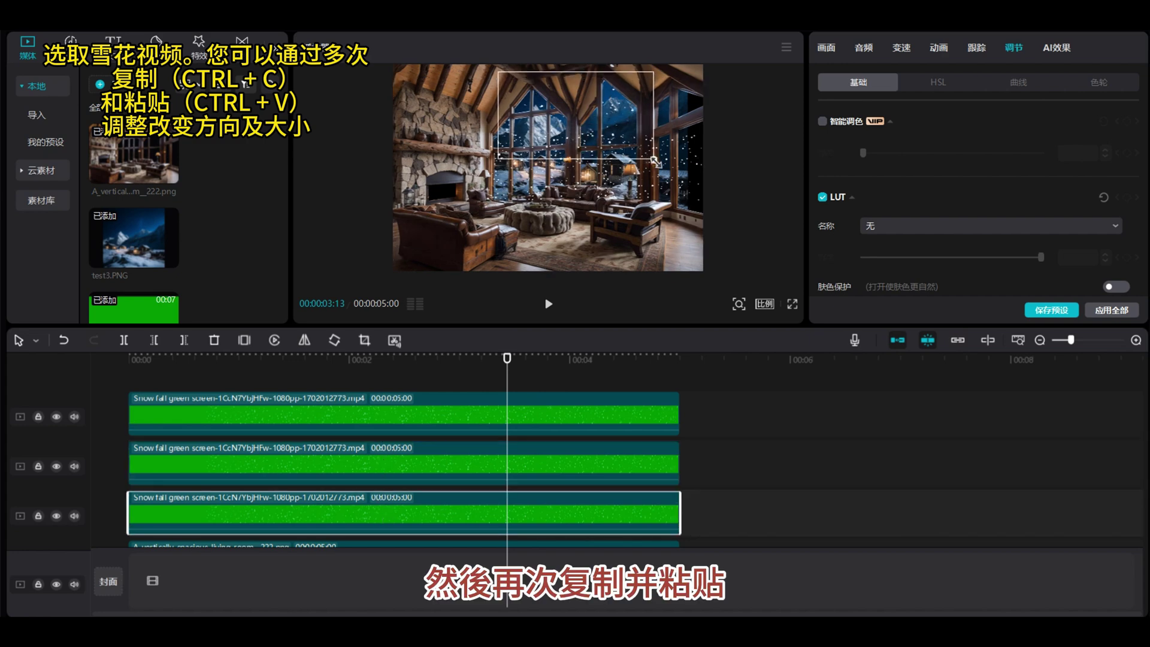
# Play back the layered snowfall from the start to preview the denser snow.
pyautogui.moveTo(507, 358); pyautogui.dragTo(213, 358)
pyautogui.click(549, 303)
pyautogui.click(373, 380)
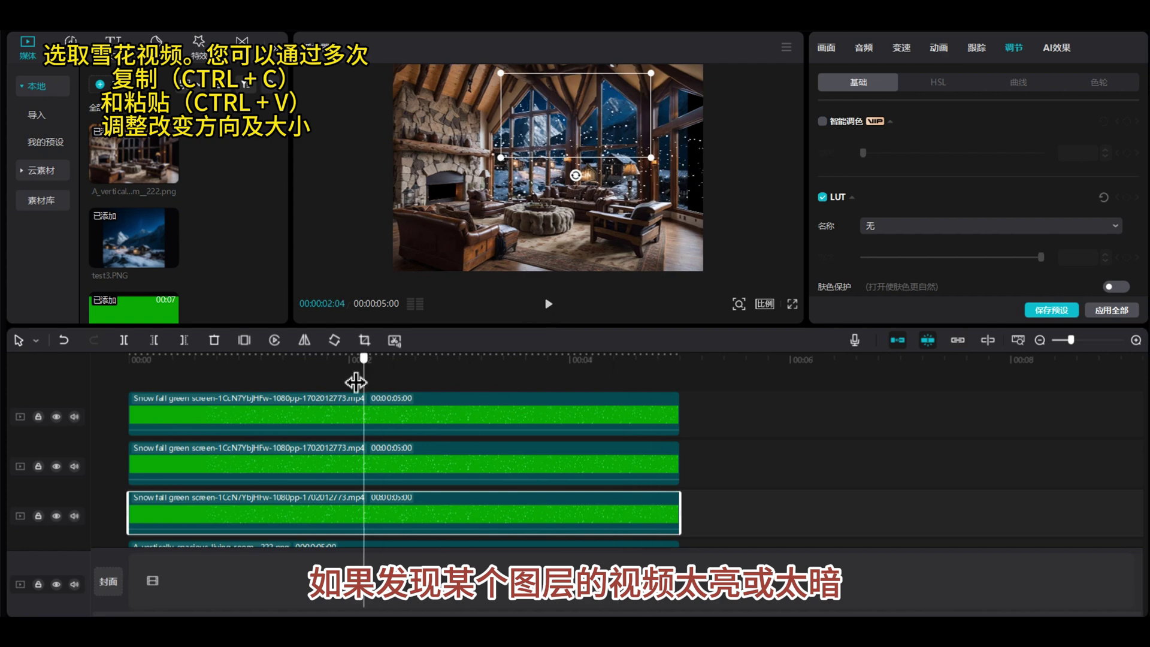
pyautogui.moveTo(374, 380); pyautogui.dragTo(331, 381)
pyautogui.click(441, 462)
pyautogui.click(445, 508)
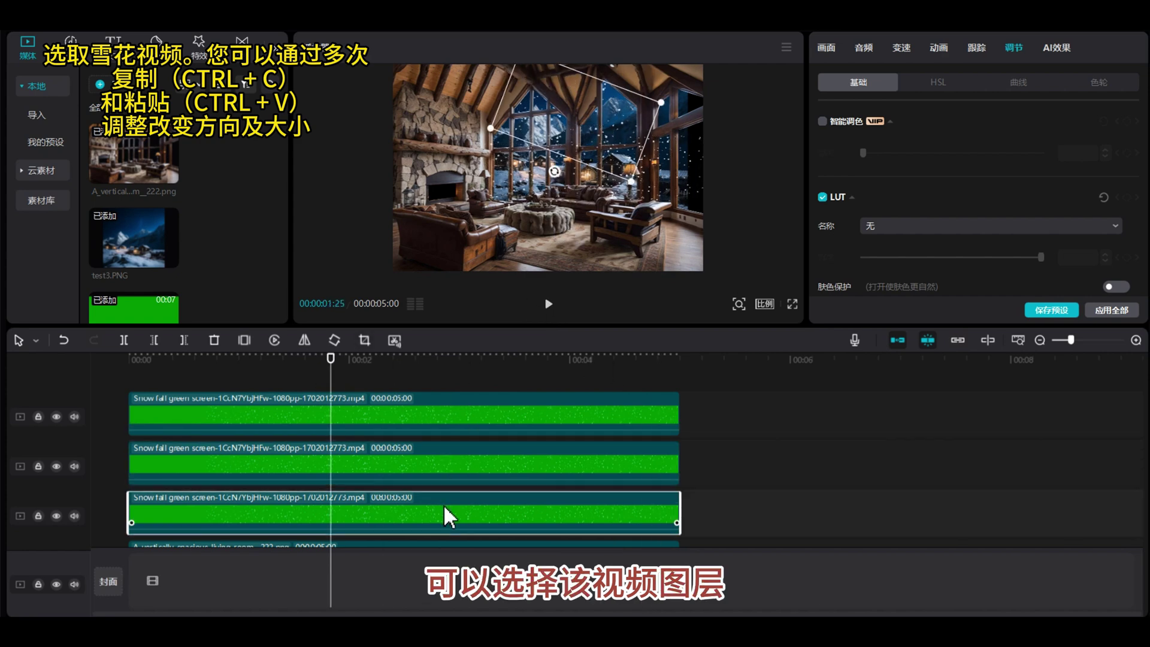
pyautogui.press('Home')
pyautogui.click(549, 304)
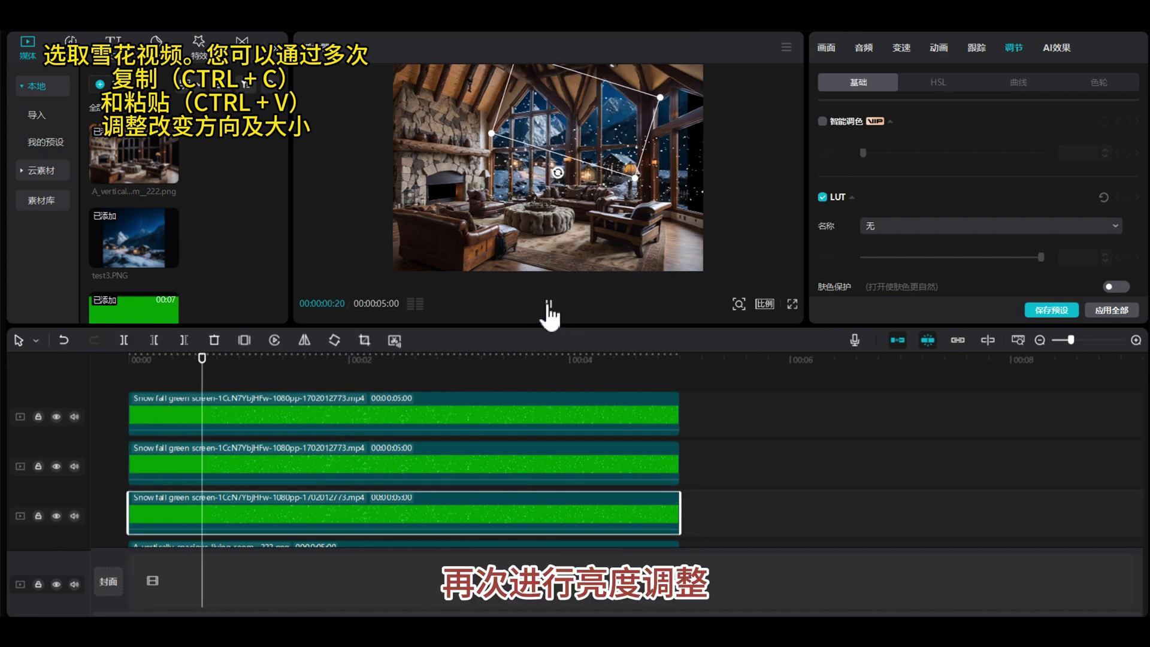
pyautogui.click(548, 307)
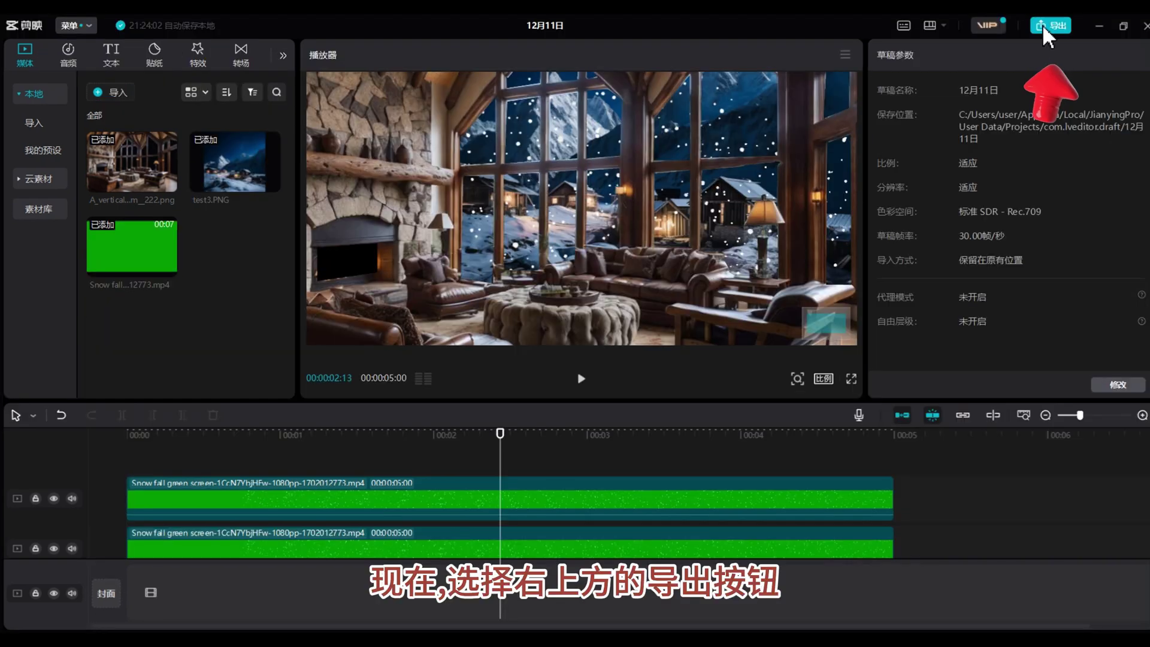
# Export the snowy cabin video under the title 'test'.
pyautogui.click(1043, 27)
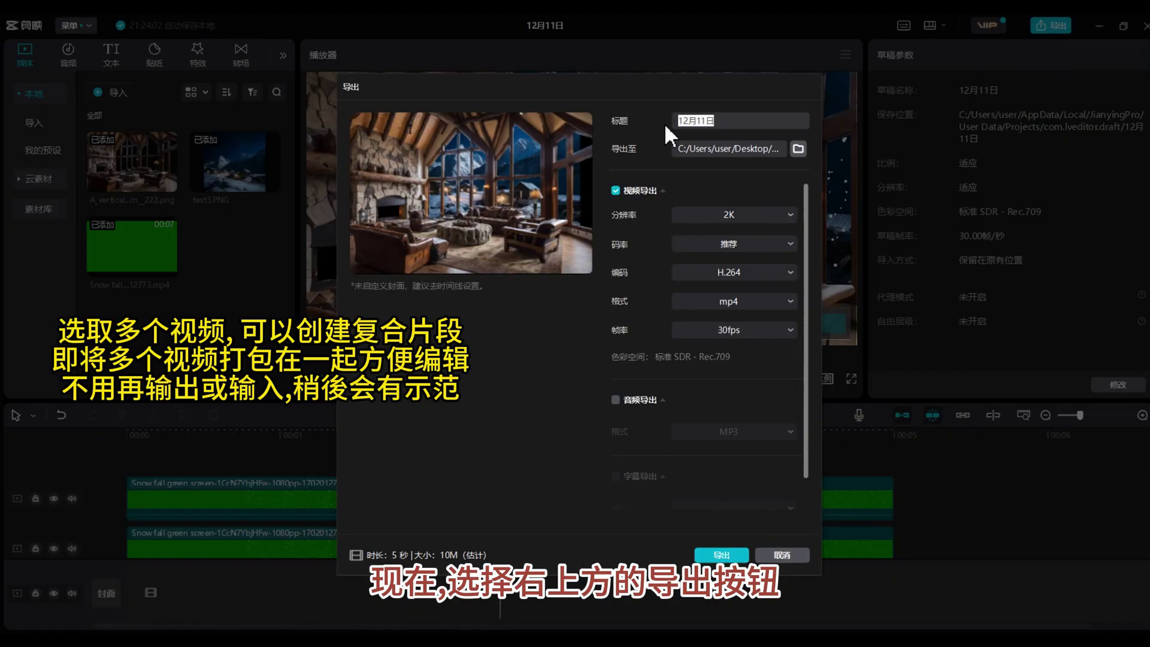
pyautogui.write('test')
pyautogui.click(722, 555)
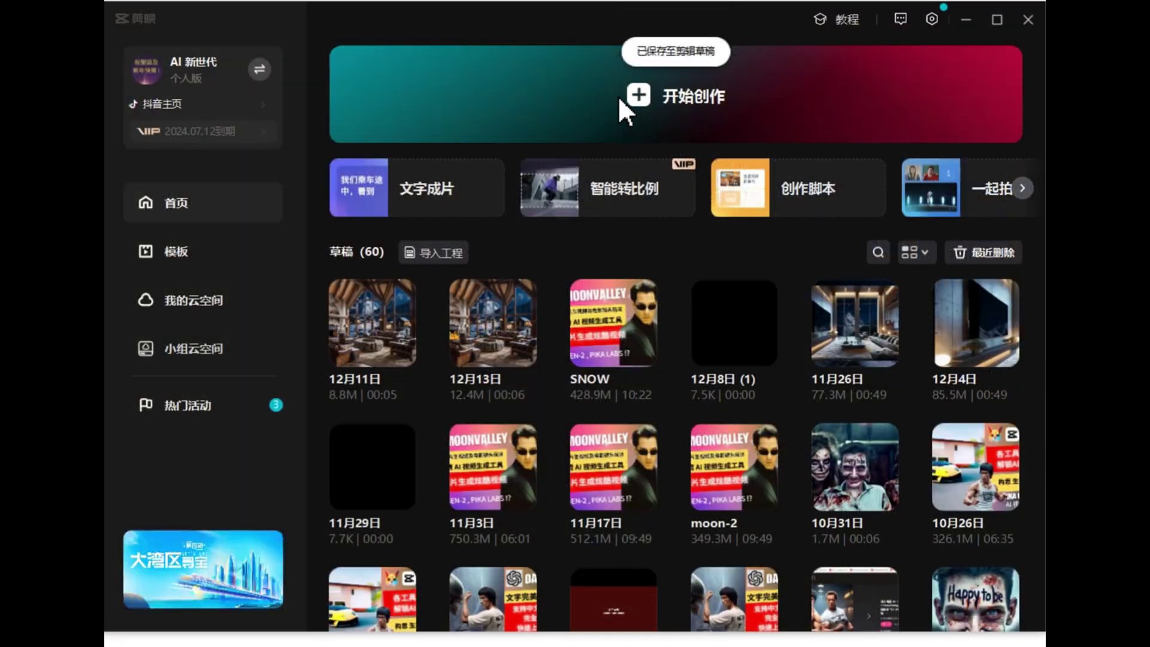
# Start a new project and import test.mp4 into it.
pyautogui.click(620, 101)
pyautogui.click(193, 267)
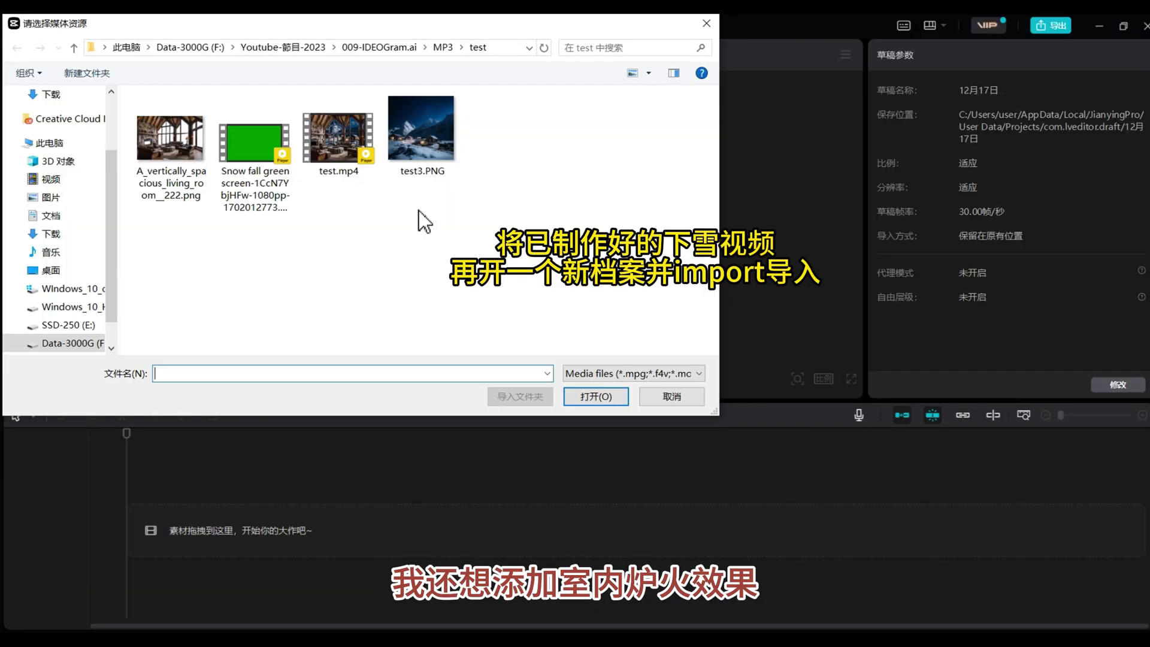
pyautogui.click(339, 138)
pyautogui.click(596, 397)
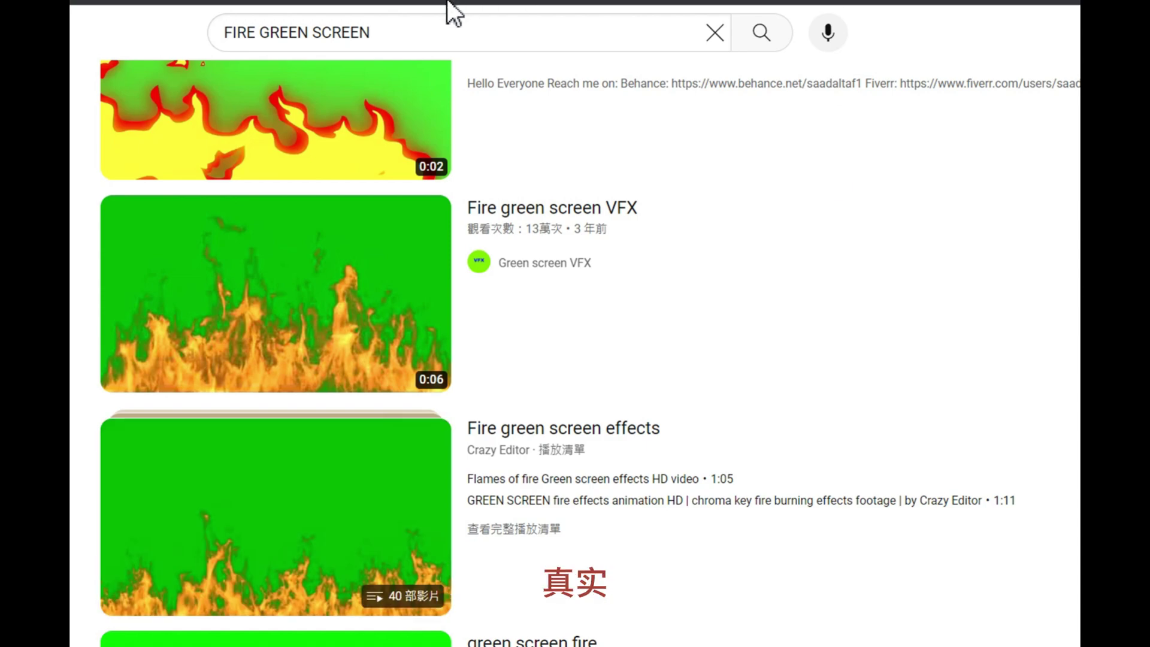
# Open a Fire green screen VFX video from the YouTube FIRE GREEN SCREEN results.
pyautogui.moveTo(411, 33); pyautogui.dragTo(182, 18)
pyautogui.click(441, 16)
pyautogui.click(881, 239)
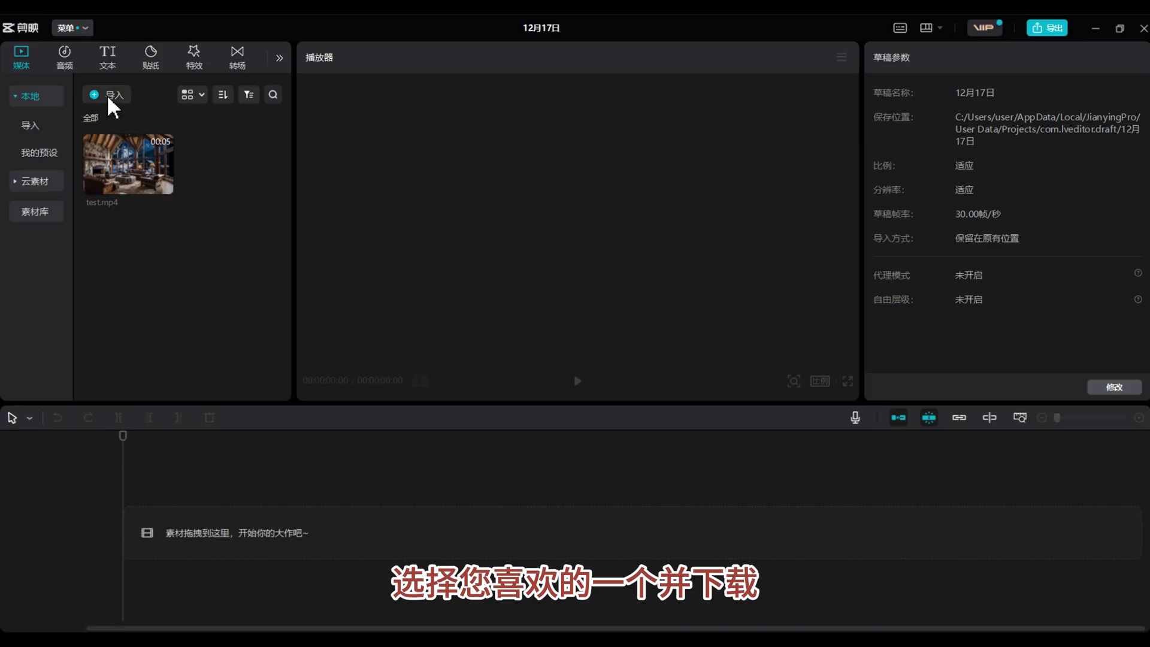
# Import Fire green screen.mp4 into the CapCut project.
pyautogui.click(117, 97)
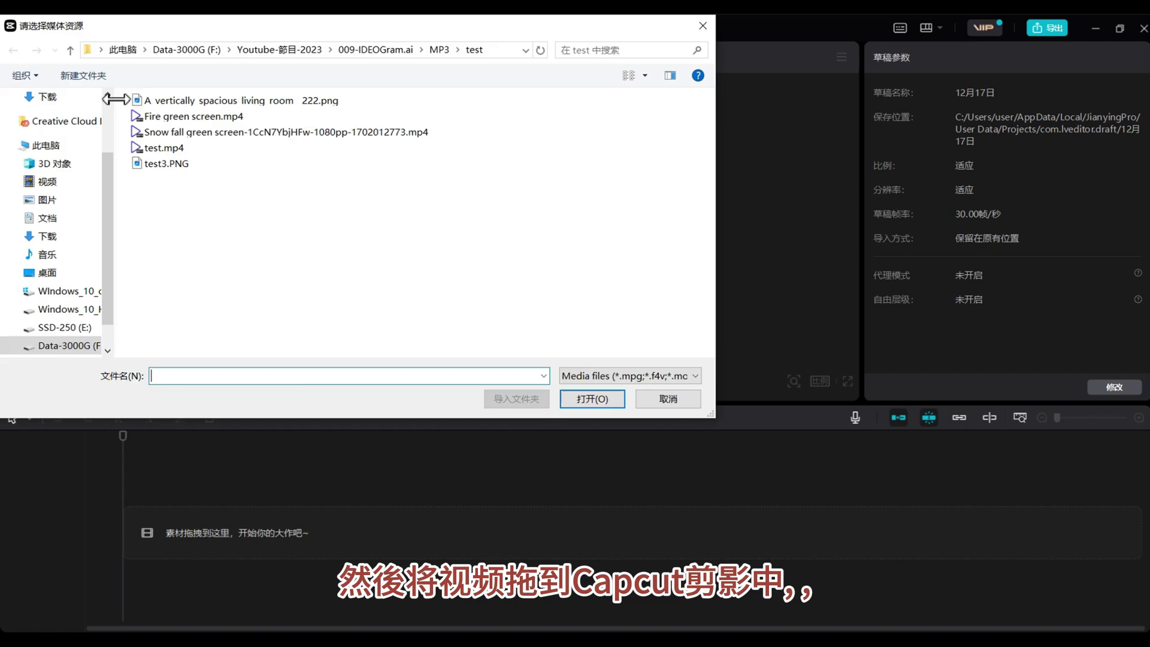
pyautogui.click(204, 117)
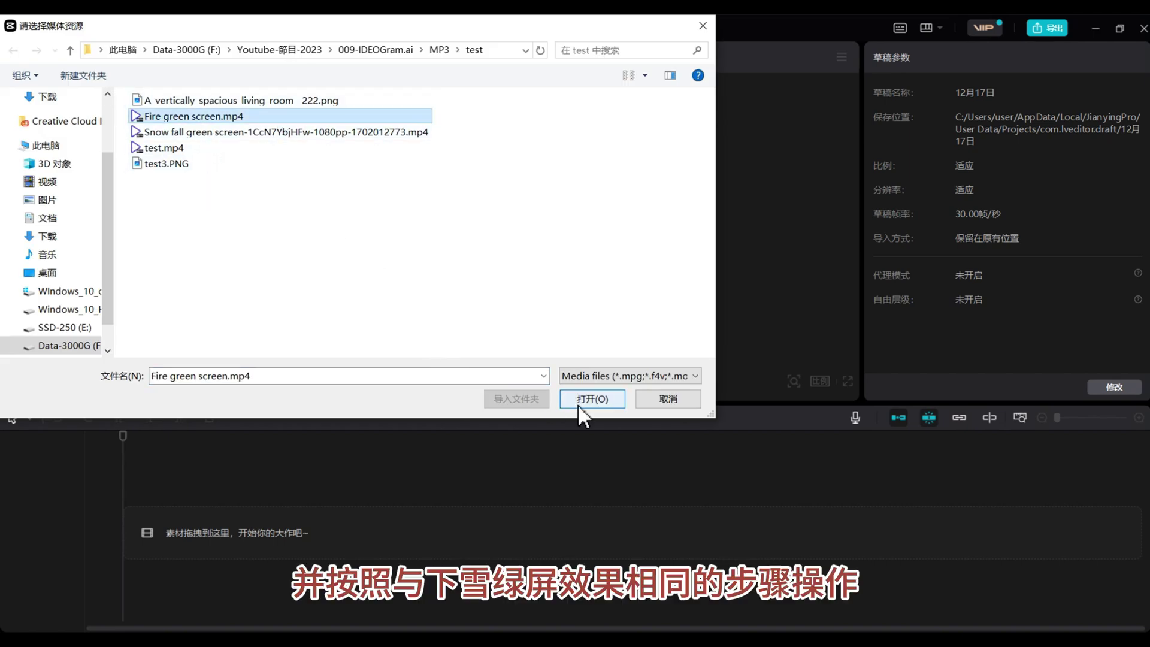
pyautogui.click(578, 405)
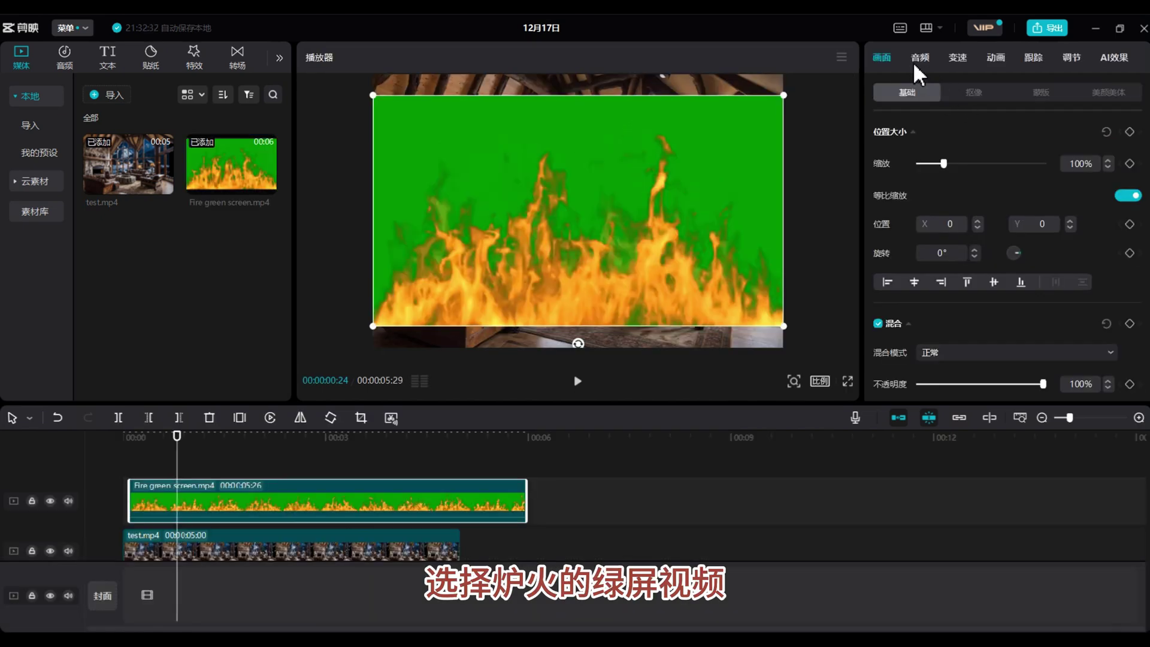
# Chroma-key the fire clip's green at full strength, shorten it, and shrink the flames into the fireplace.
pyautogui.click(972, 95)
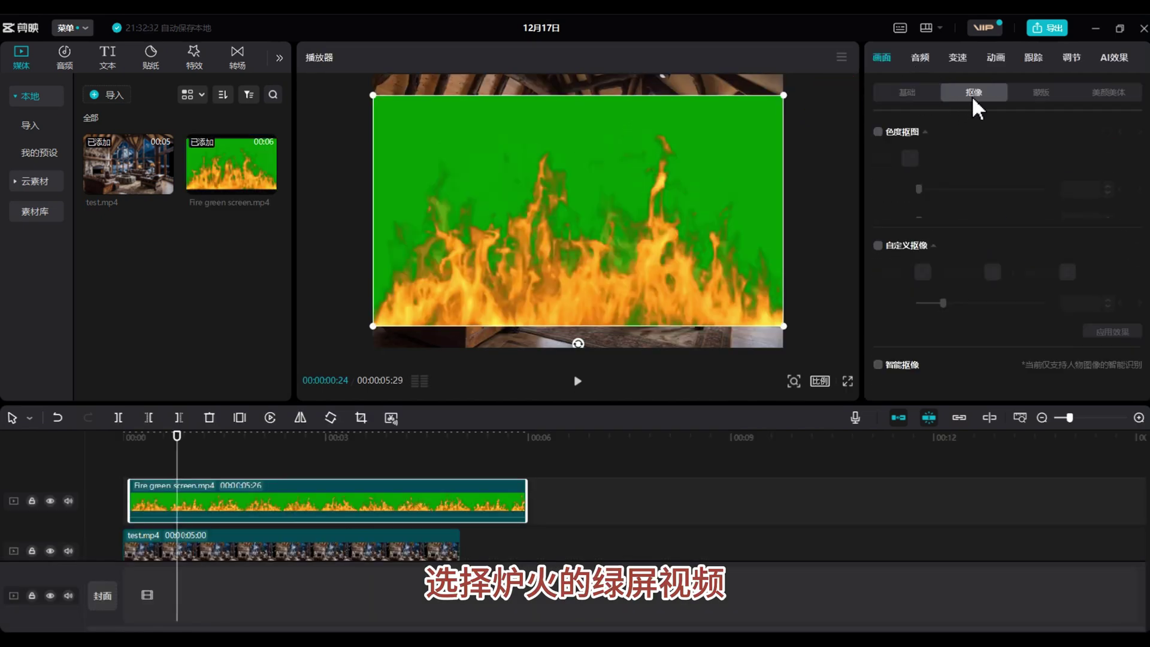
pyautogui.click(878, 132)
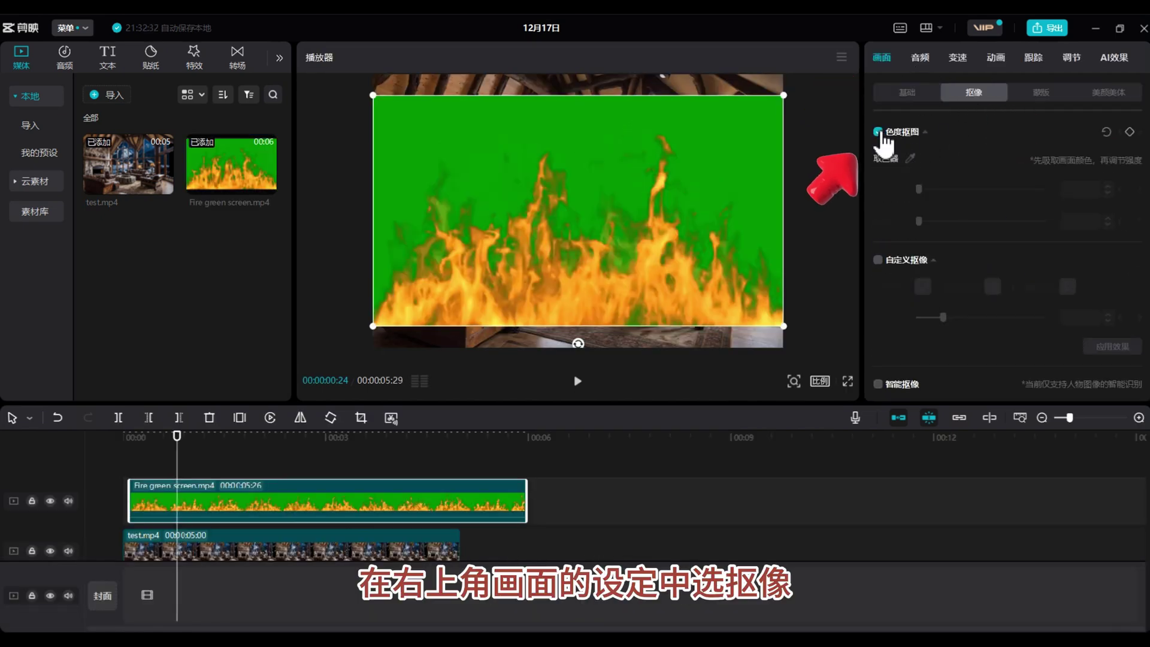
pyautogui.click(910, 159)
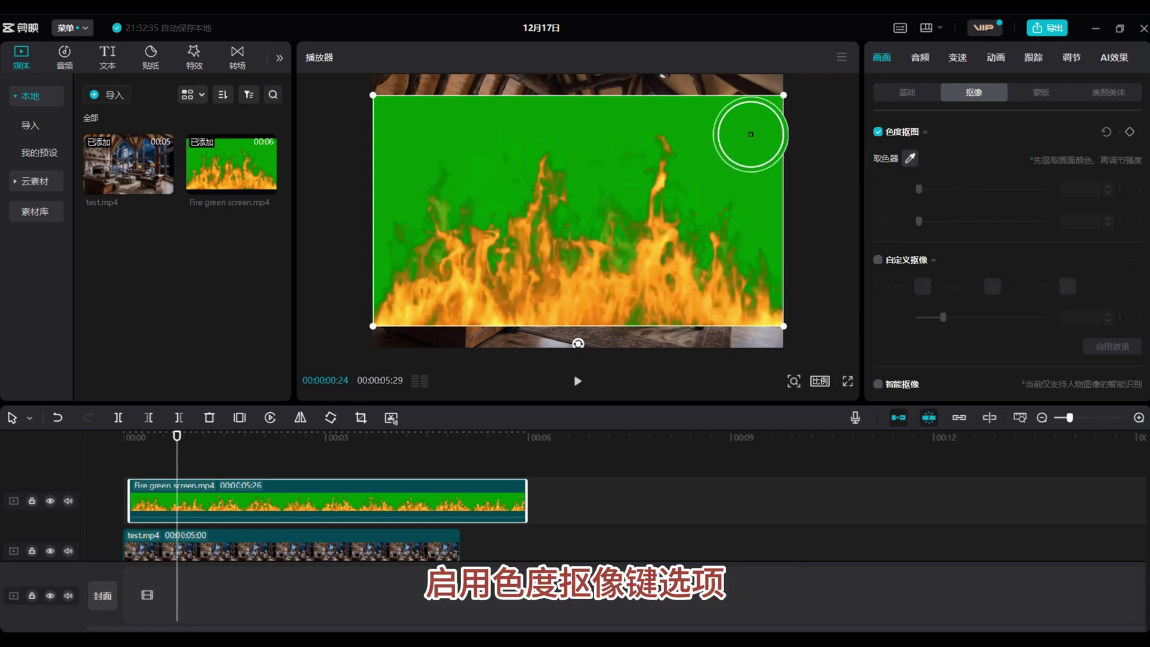
pyautogui.click(751, 135)
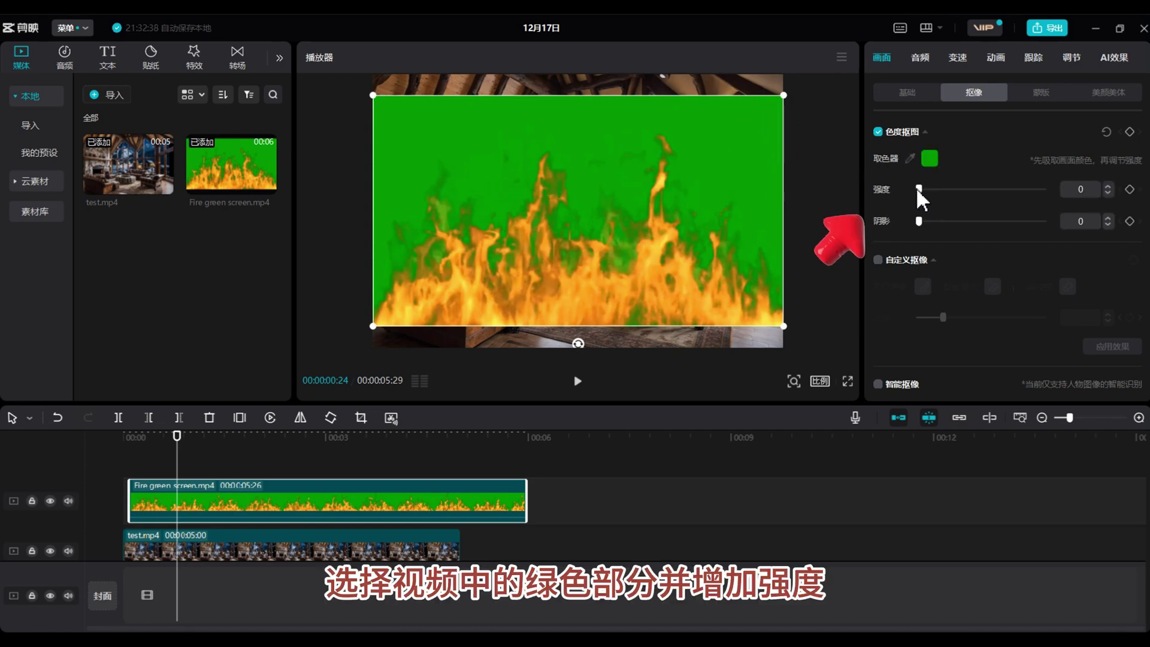
pyautogui.moveTo(919, 188); pyautogui.dragTo(1099, 198)
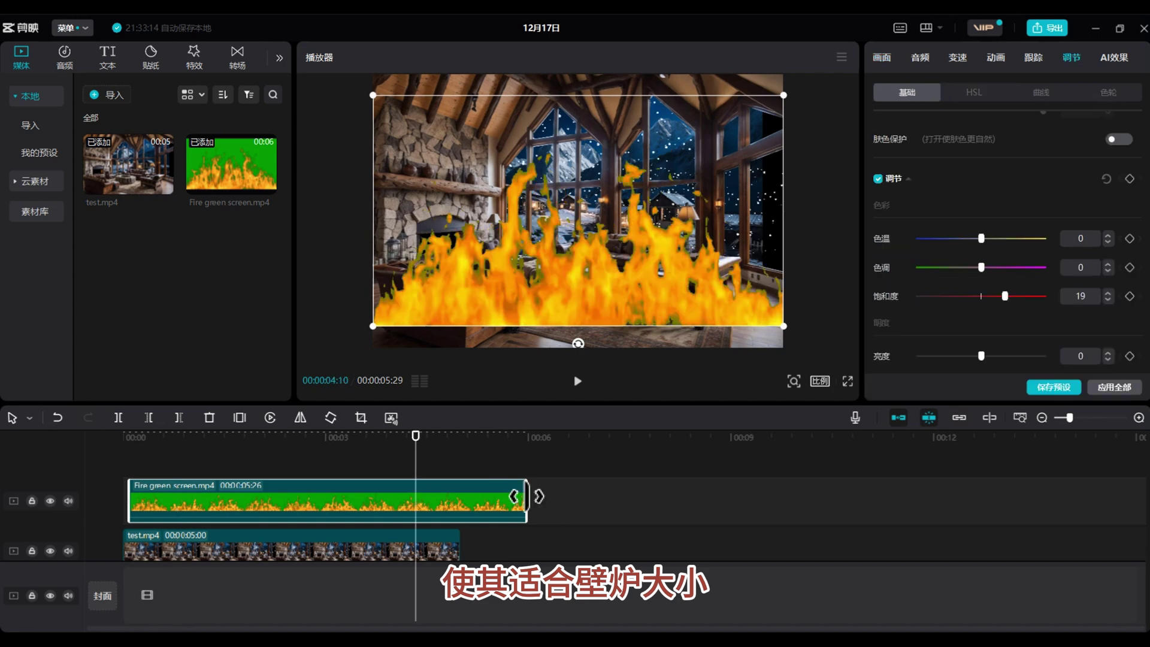
pyautogui.moveTo(526, 500); pyautogui.dragTo(462, 500)
pyautogui.moveTo(784, 325); pyautogui.dragTo(473, 256)
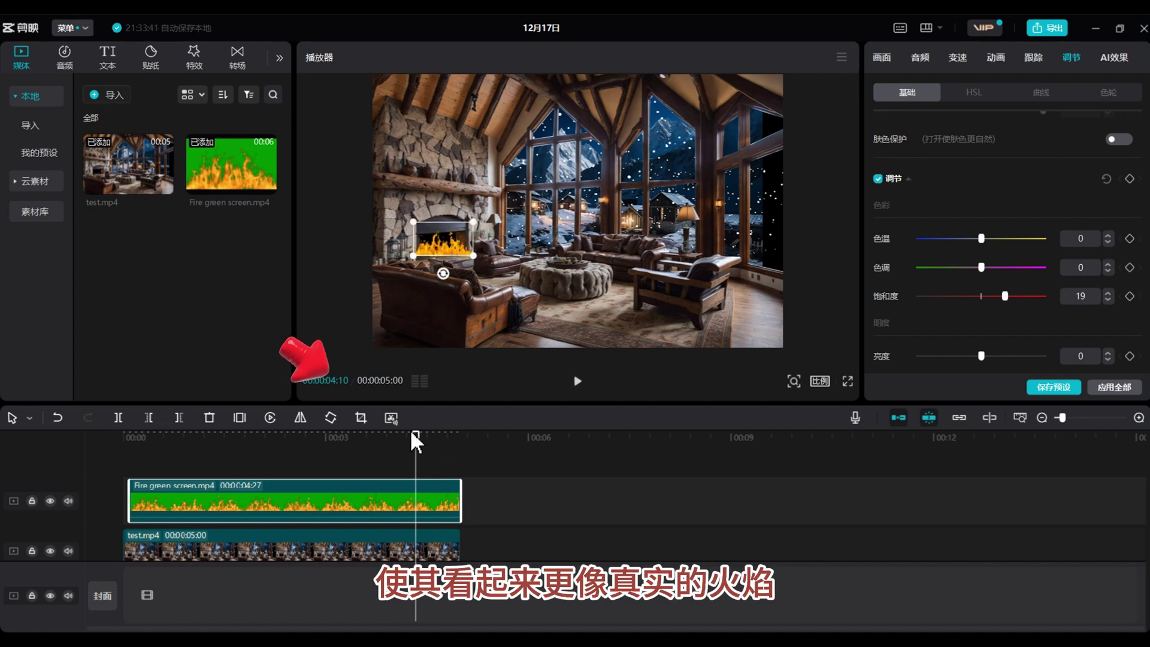
# Crop away the top part of the fire clip's flames.
pyautogui.click(361, 417)
pyautogui.moveTo(574, 149); pyautogui.dragTo(568, 322)
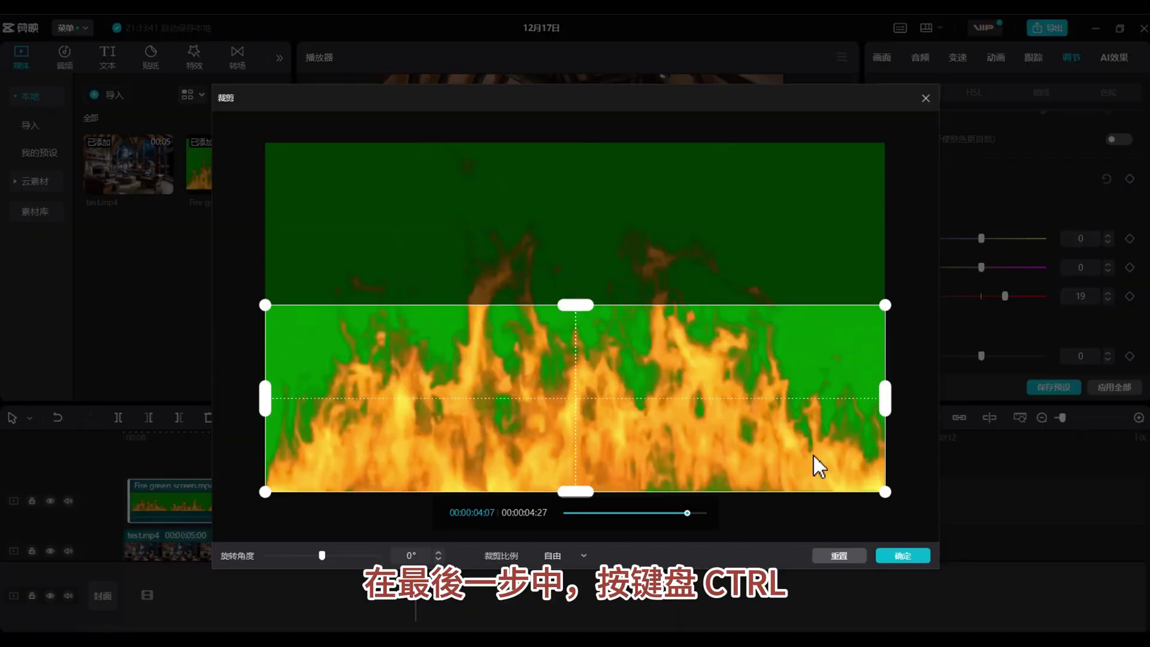
pyautogui.click(902, 556)
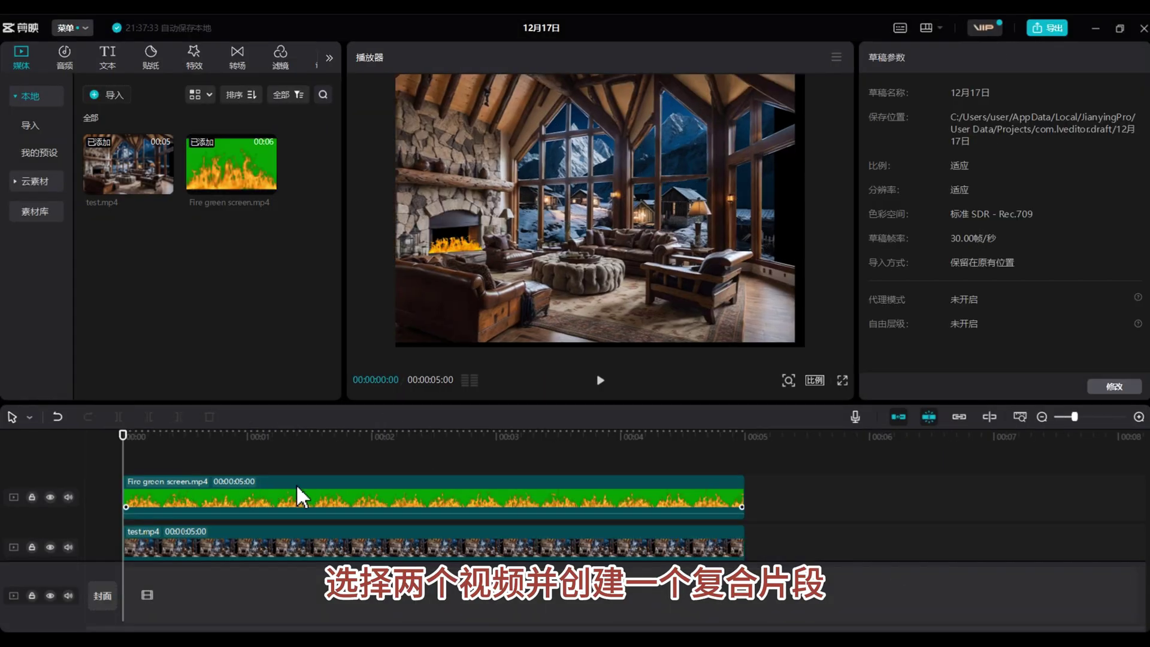
# Merge the fire clip and test.mp4 into one compound clip via 新建复合片段.
pyautogui.click(296, 483)
pyautogui.keyDown('ctrl'); pyautogui.click(373, 527); pyautogui.keyUp('ctrl')
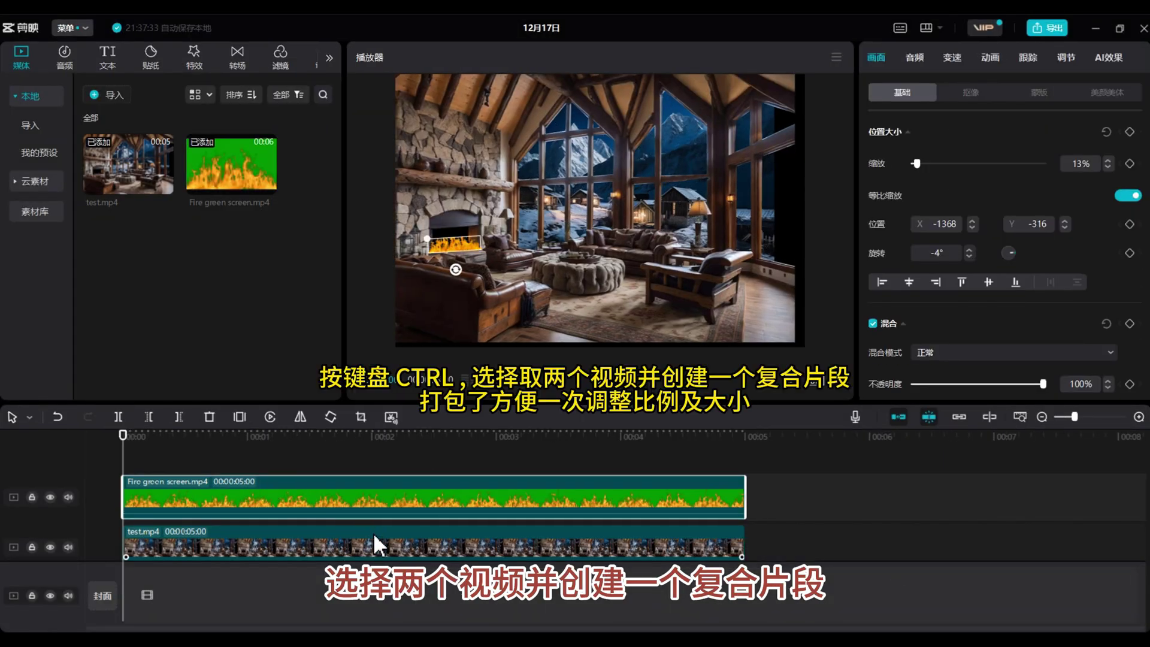
pyautogui.keyDown('ctrl'); pyautogui.click(374, 547); pyautogui.keyUp('ctrl')
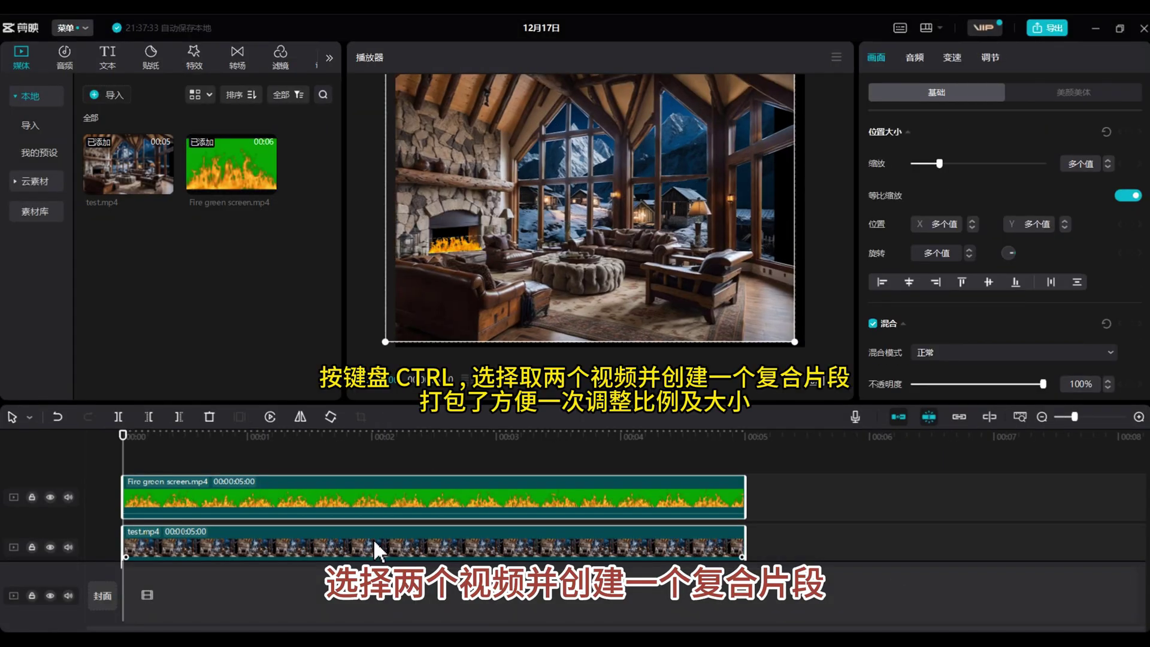
pyautogui.rightClick(380, 502)
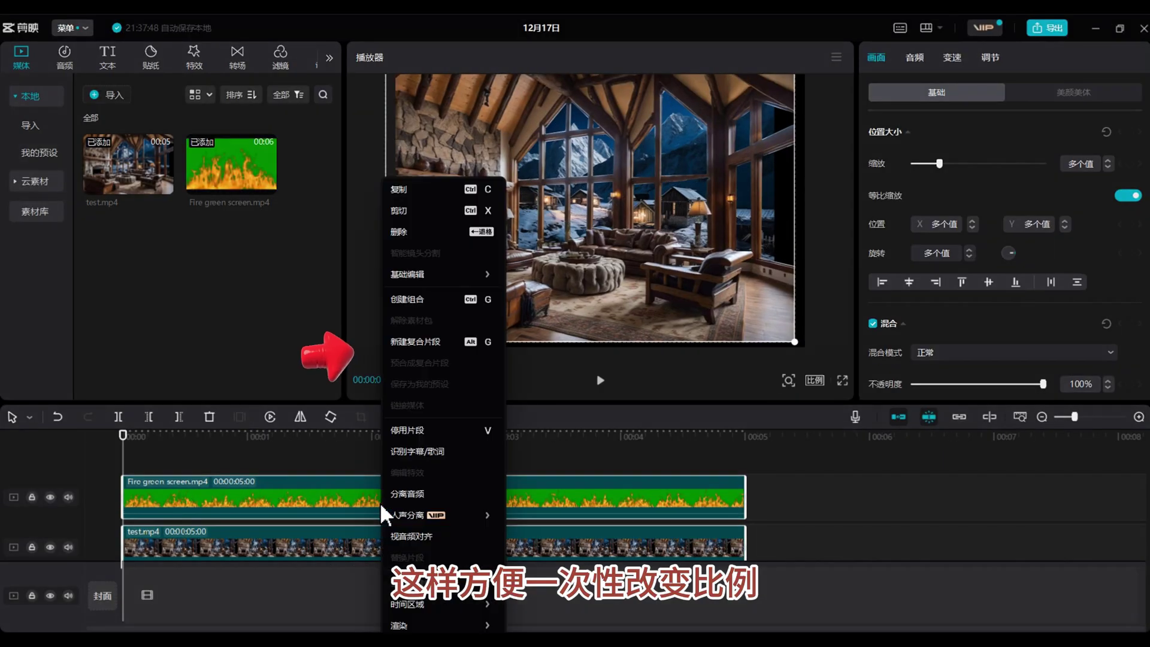
pyautogui.click(434, 342)
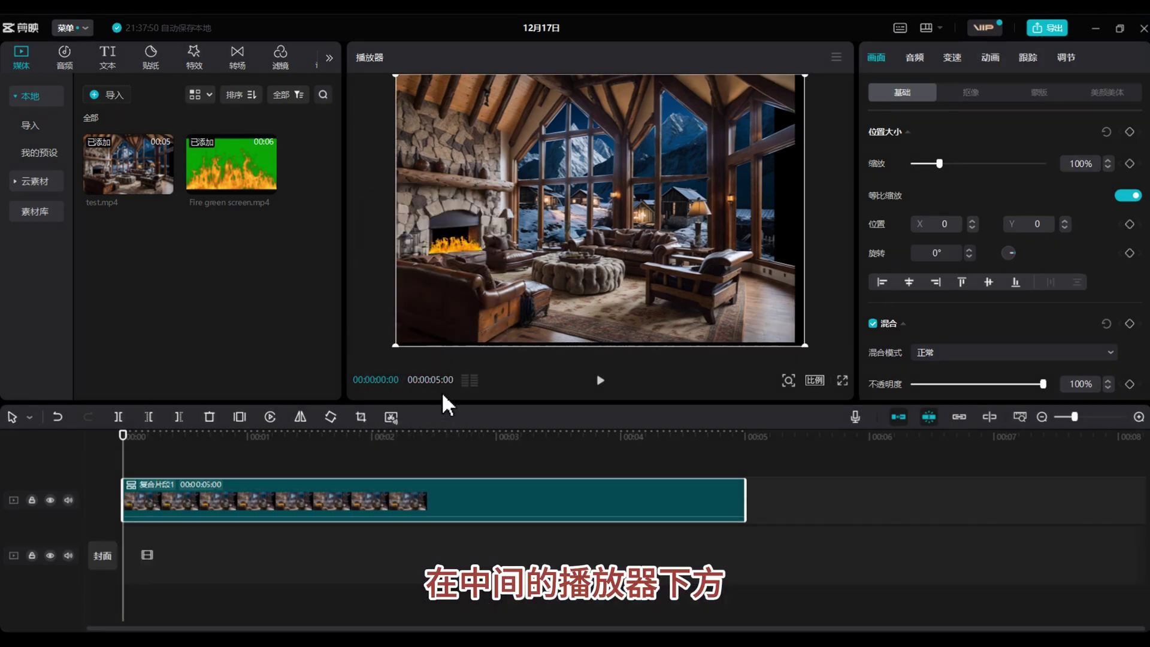
# Switch the canvas to 9:16 and enlarge the cabin clip to 285% so the fireplace fills the frame.
pyautogui.click(815, 380)
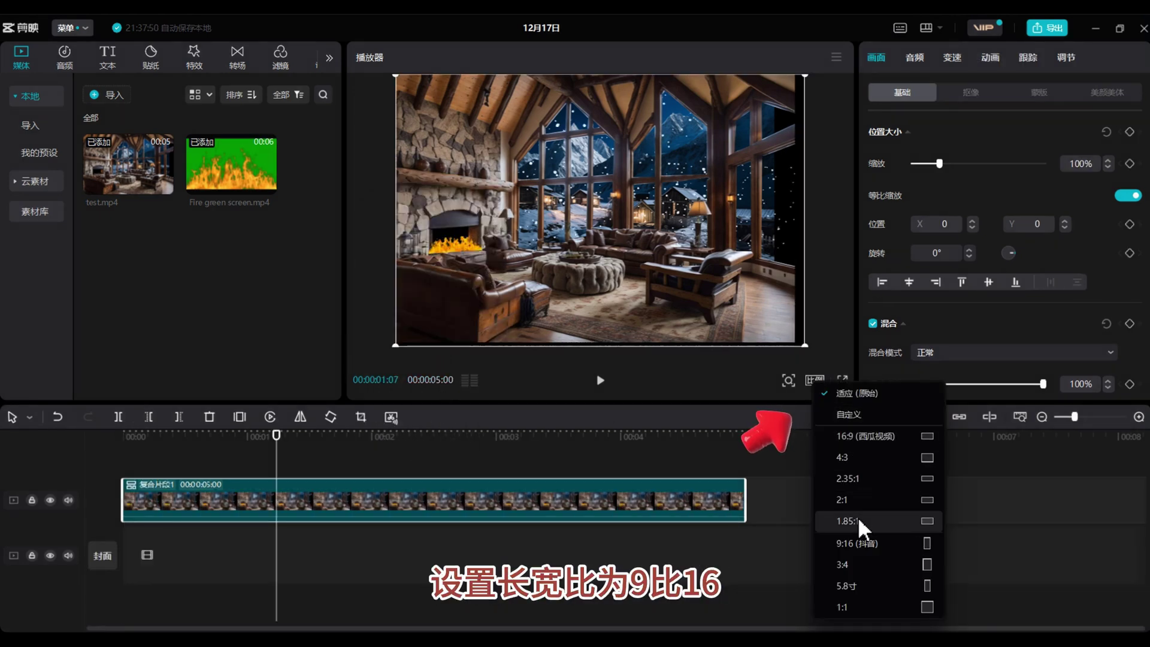
pyautogui.click(882, 543)
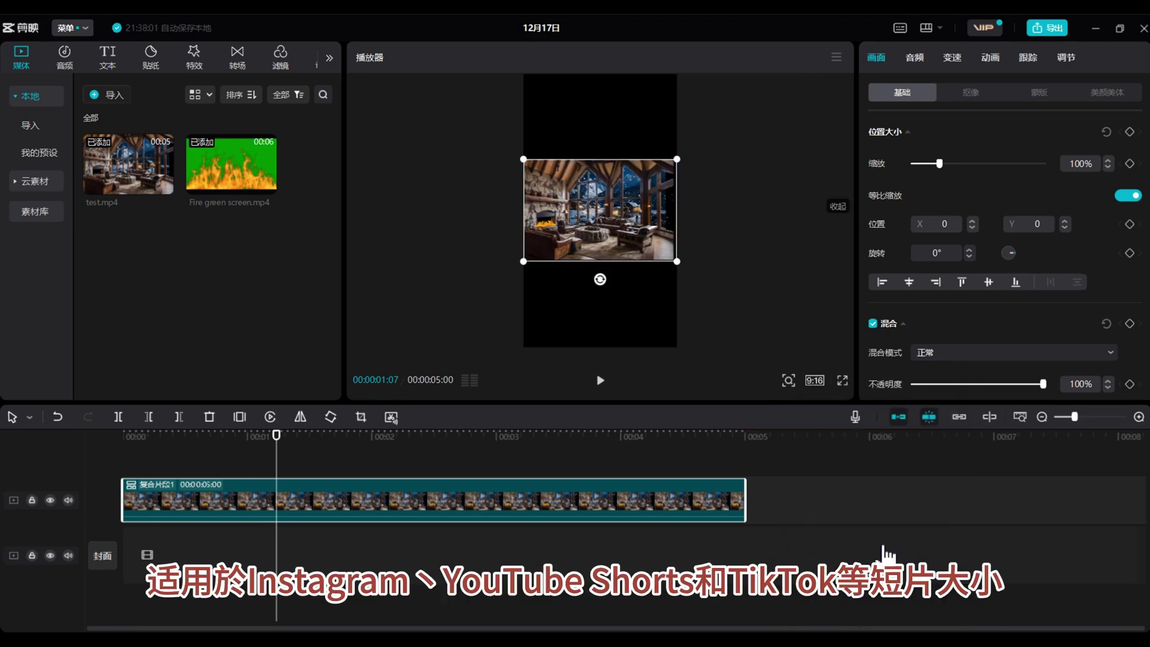
pyautogui.moveTo(677, 262); pyautogui.dragTo(780, 321)
pyautogui.moveTo(631, 231); pyautogui.dragTo(714, 212)
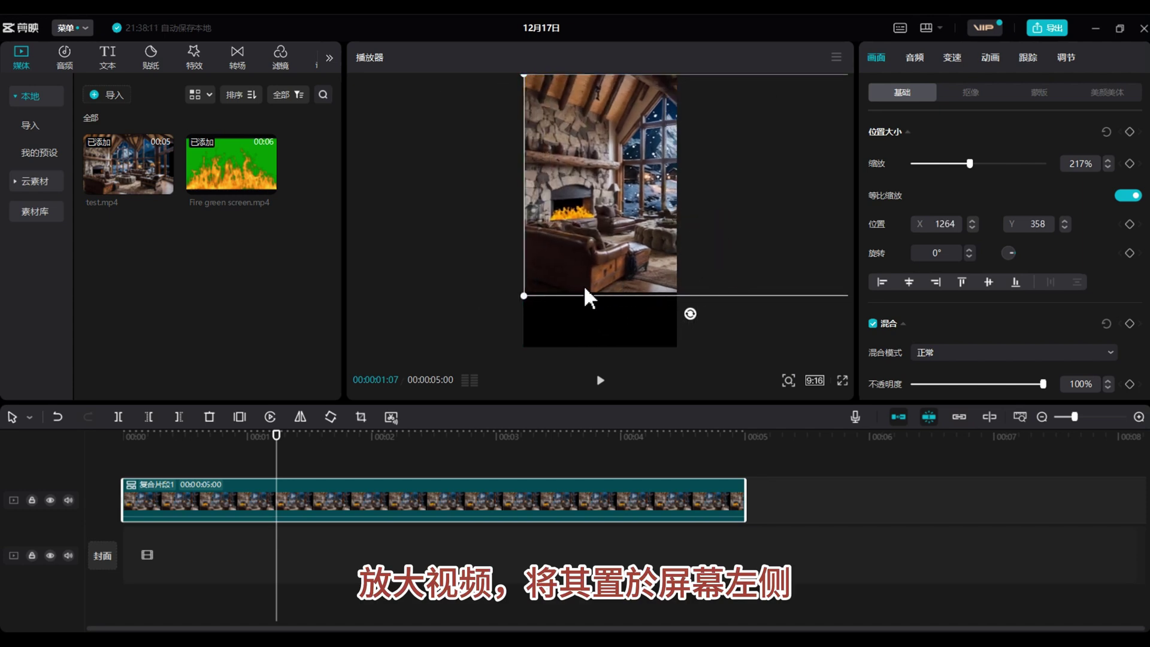
pyautogui.moveTo(523, 295); pyautogui.dragTo(469, 328)
pyautogui.moveTo(579, 270); pyautogui.dragTo(625, 283)
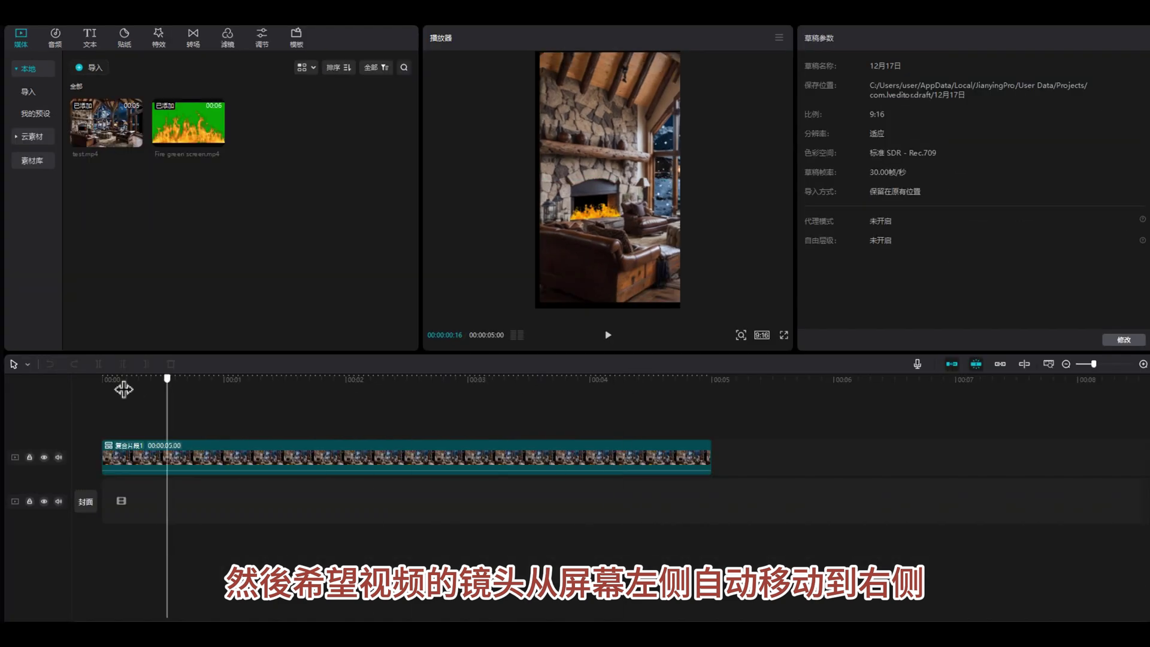
pyautogui.moveTo(166, 378); pyautogui.dragTo(88, 372)
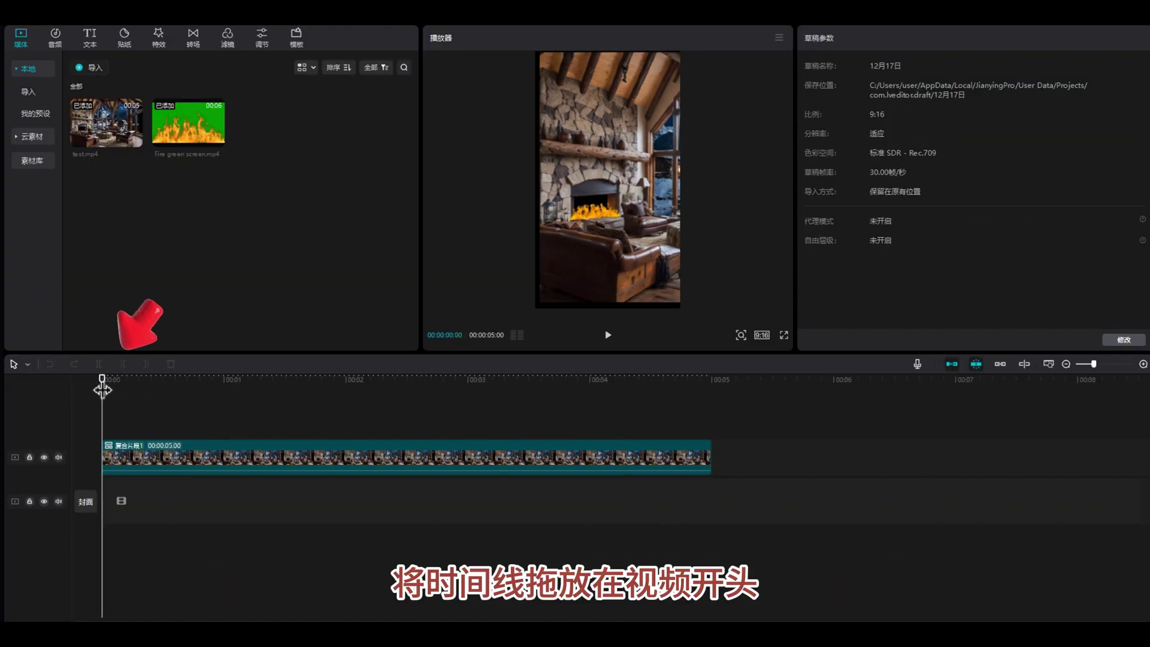
# Keyframe the clip to pan from the fireplace at 00:00 to the snowy windows at 00:05.
pyautogui.click(412, 460)
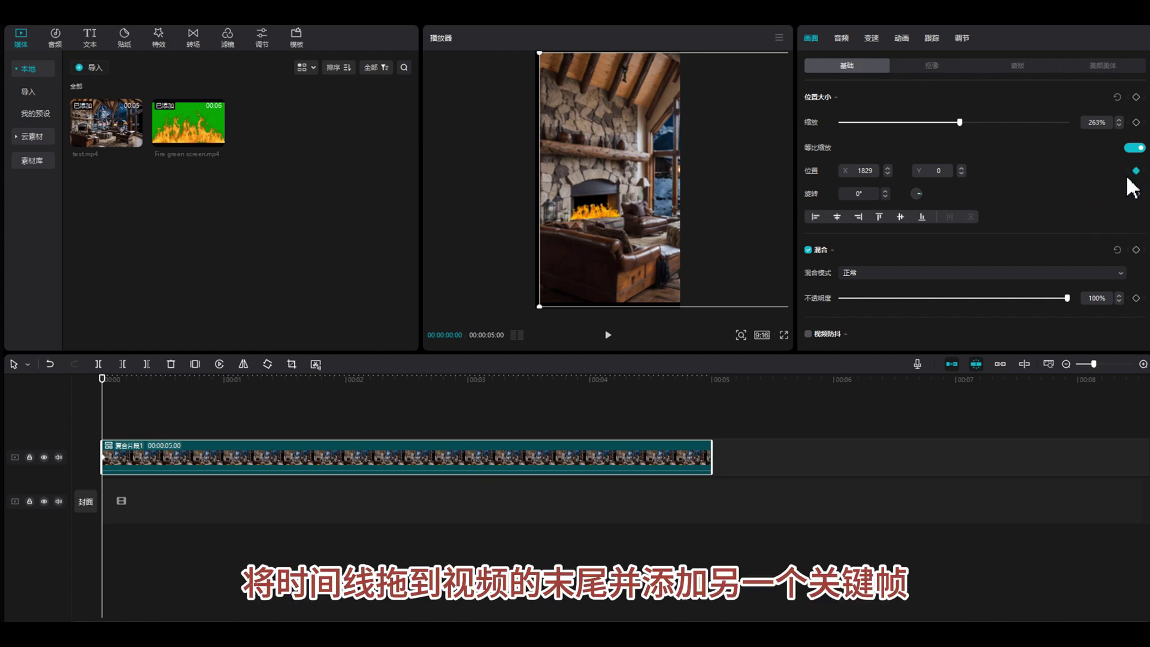
pyautogui.moveTo(118, 379); pyautogui.dragTo(796, 373)
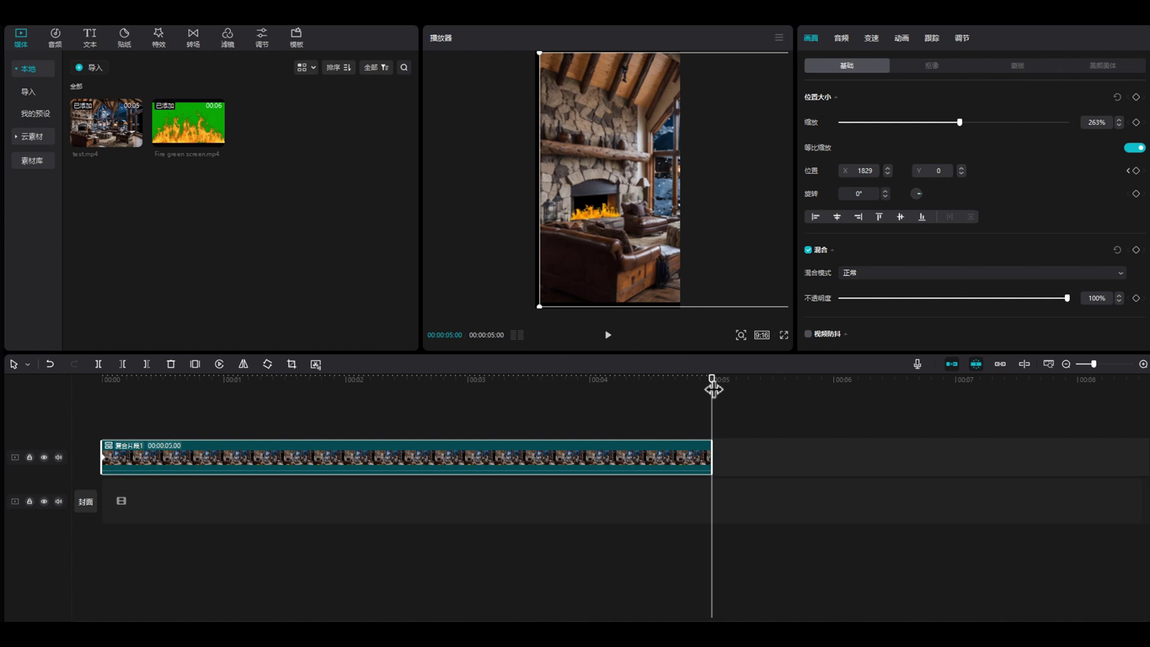
pyautogui.moveTo(667, 218); pyautogui.dragTo(606, 209)
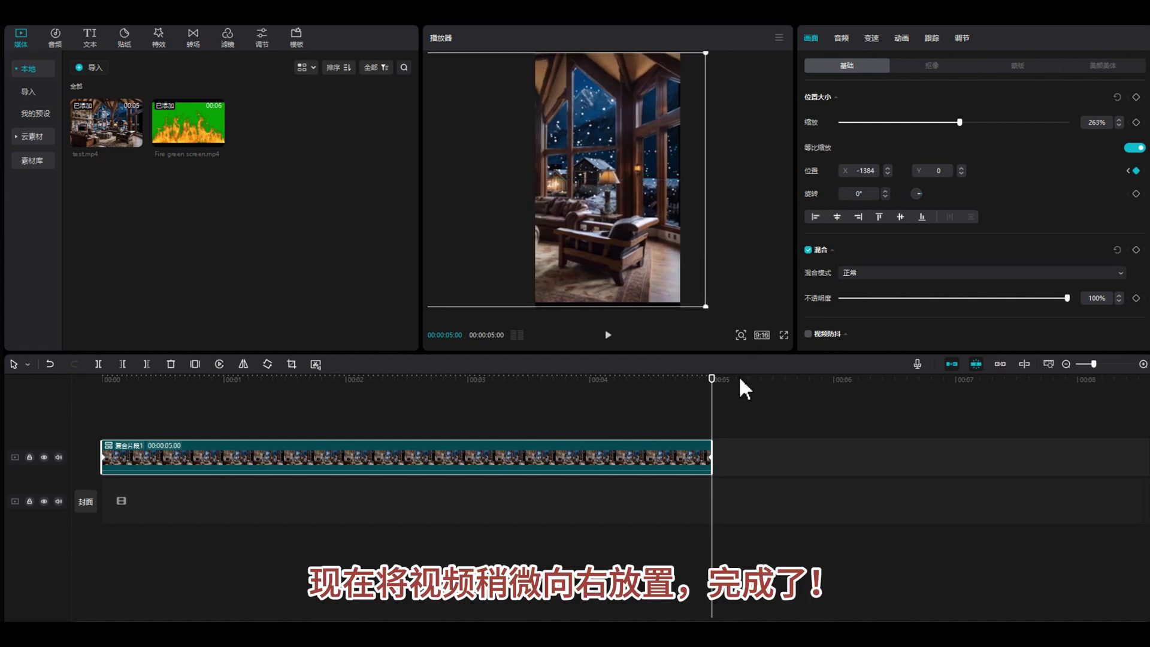
pyautogui.click(1136, 122)
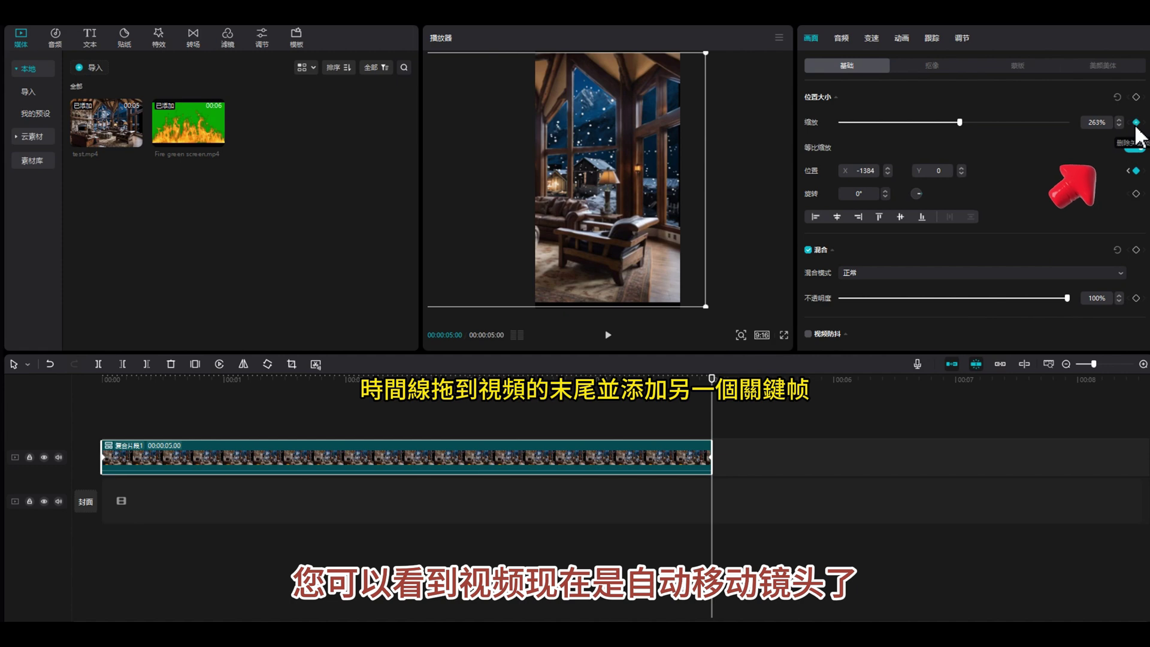
pyautogui.moveTo(697, 422); pyautogui.dragTo(128, 429)
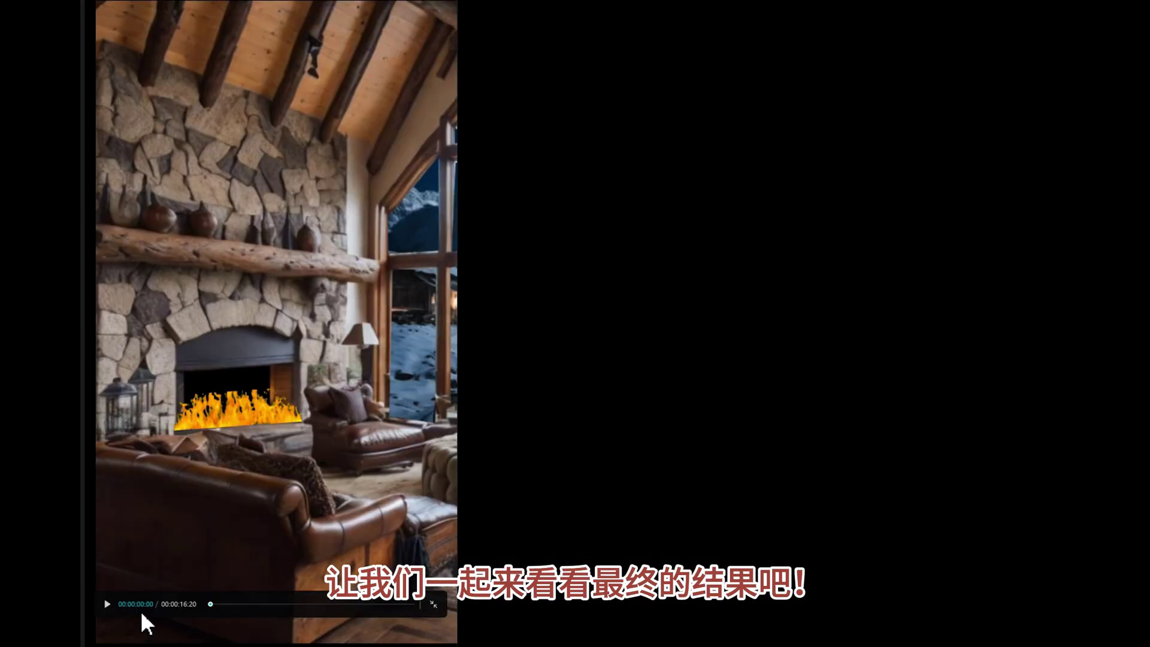
# Play the finished 16-second vertical cabin video in full-screen preview.
pyautogui.click(107, 604)
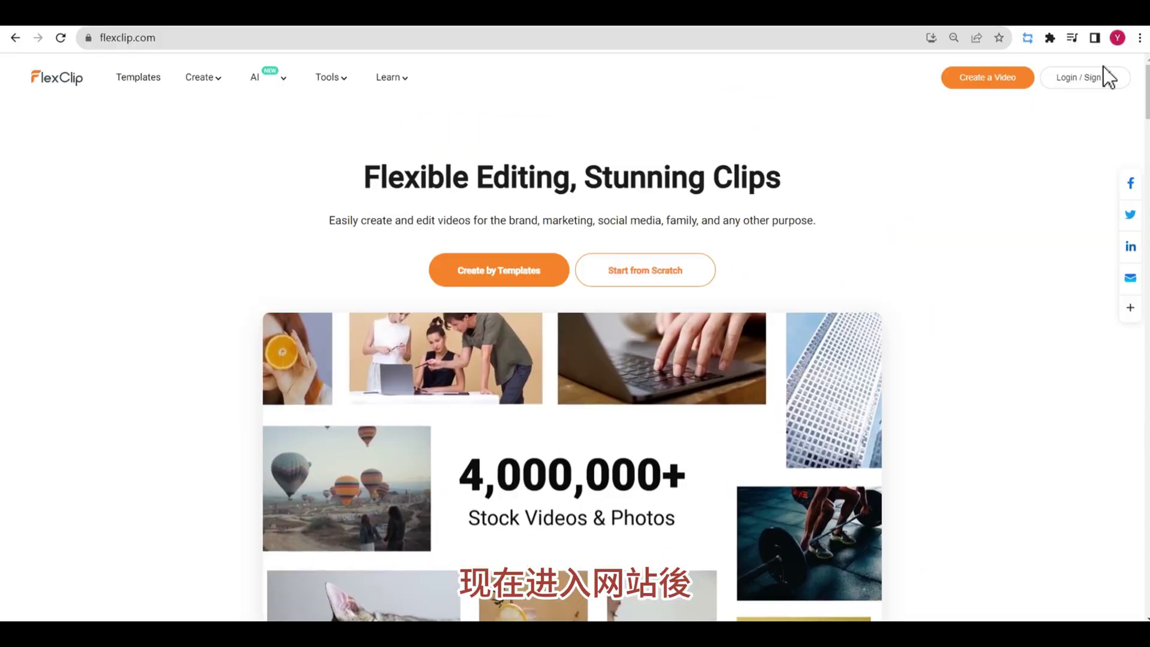
# Sign in to FlexClip with Google and start a new project with the chosen ratio.
pyautogui.click(1091, 77)
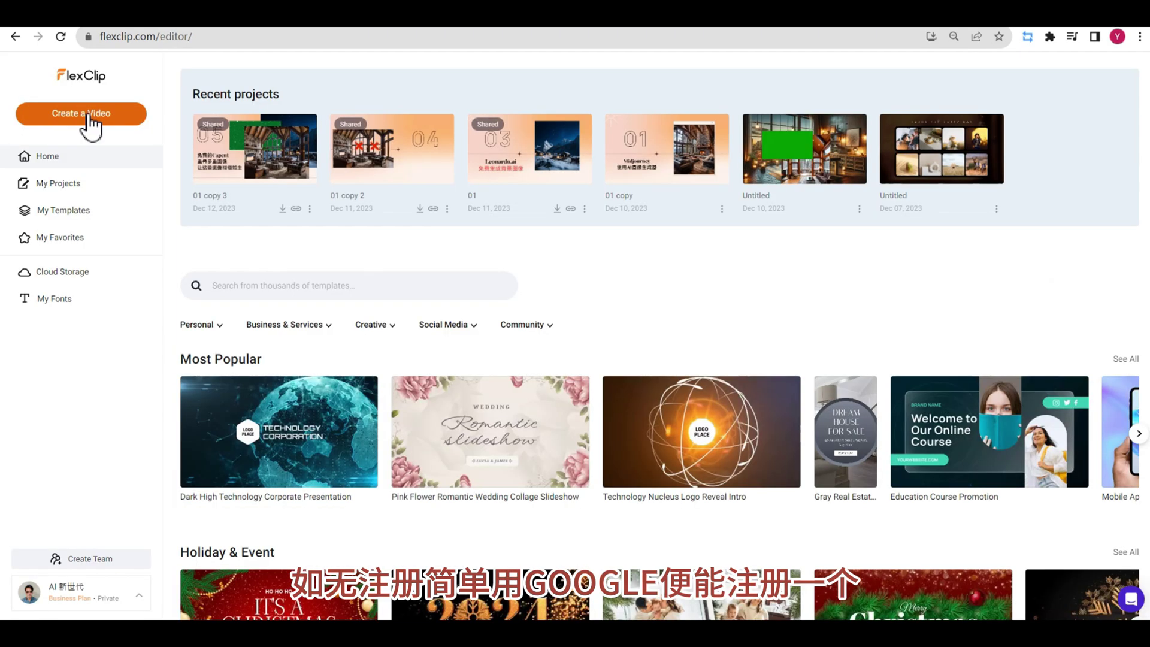
pyautogui.click(89, 117)
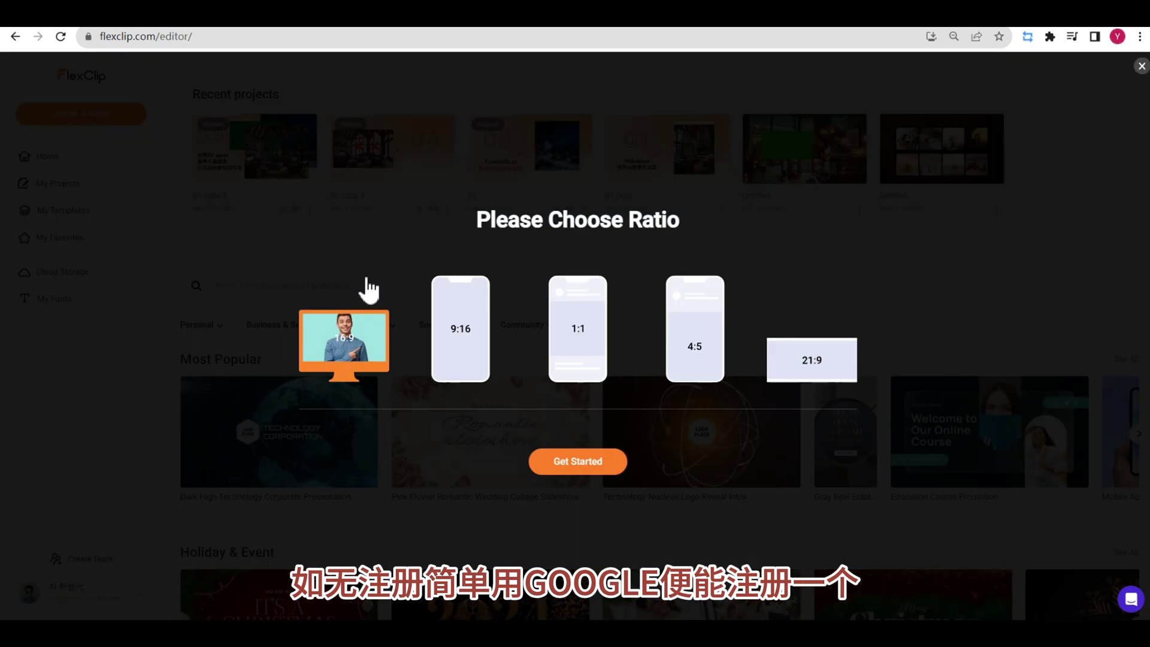
pyautogui.click(540, 461)
pyautogui.click(719, 258)
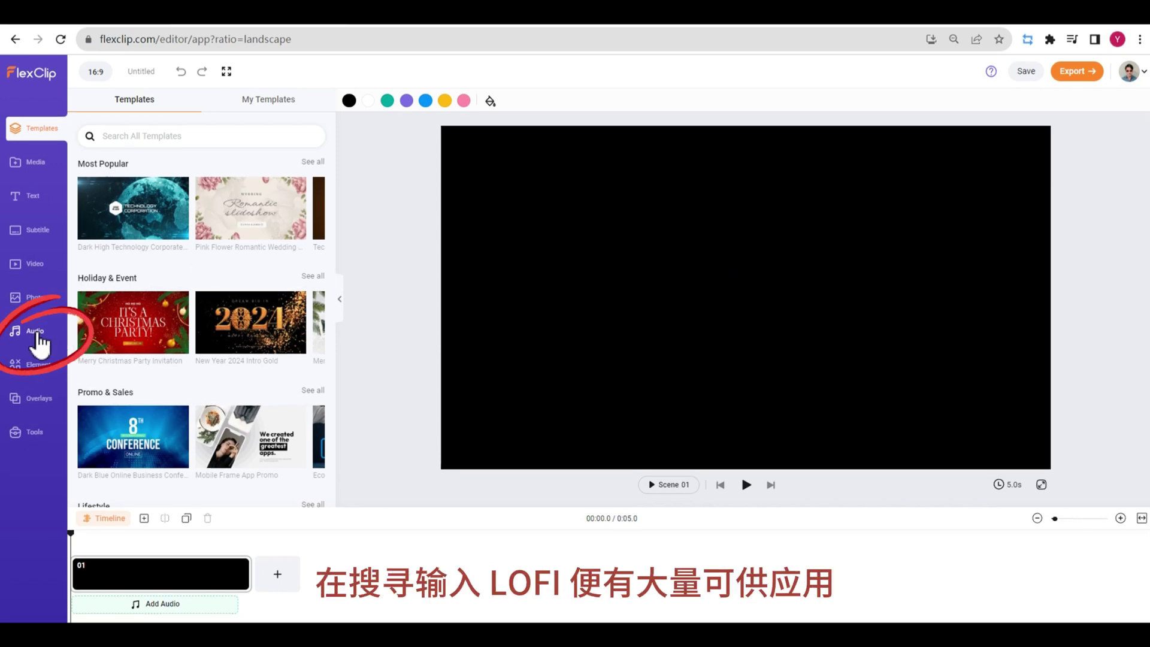
# Search the audio library for 'LOFI' and add Morose Lofi (Instrumental) to the timeline.
pyautogui.click(34, 333)
pyautogui.click(179, 136)
pyautogui.write('LOFI')
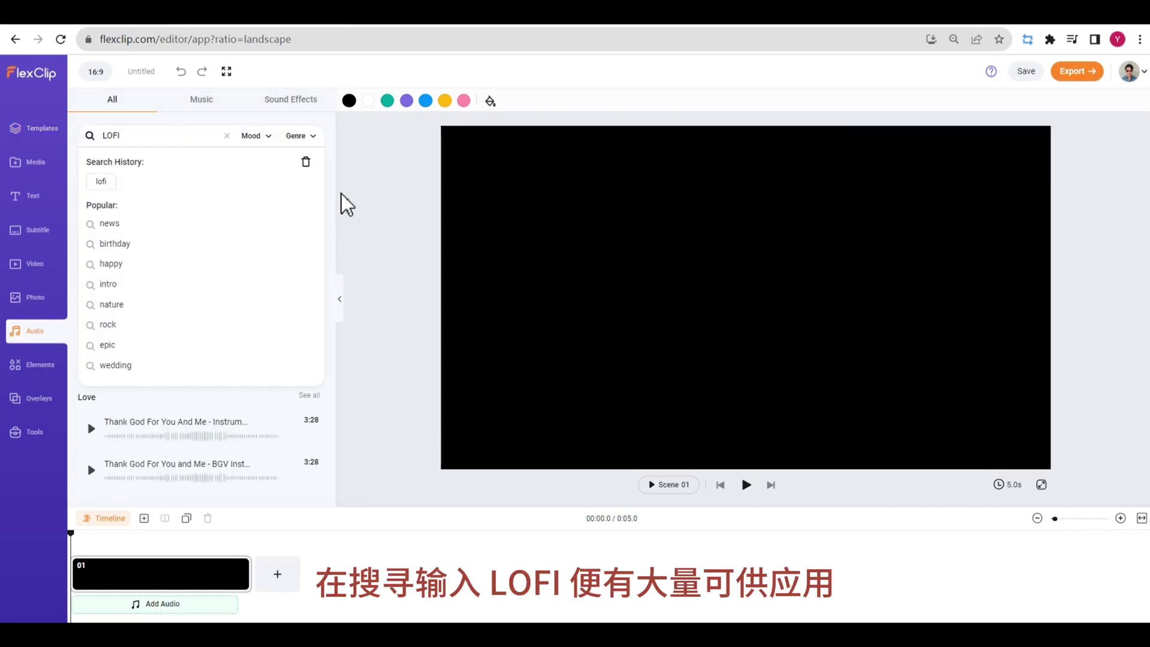
pyautogui.click(101, 182)
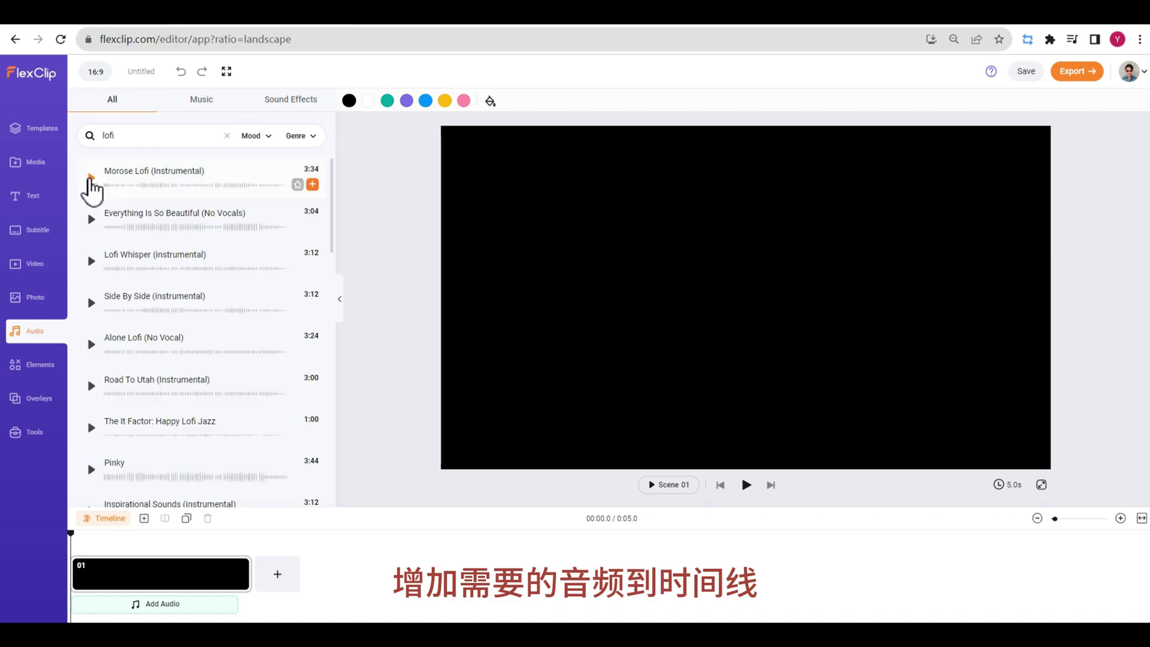
pyautogui.click(312, 185)
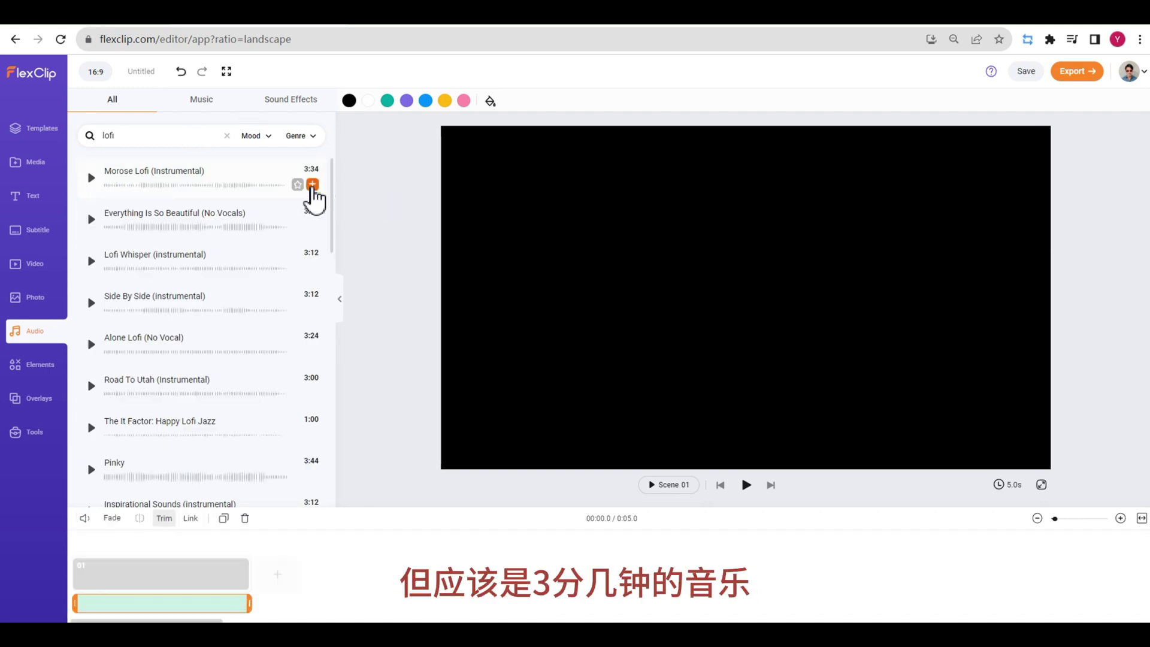
# Stretch the scene to about 24.5 seconds to fit the music.
pyautogui.click(247, 593)
pyautogui.moveTo(248, 575); pyautogui.dragTo(542, 581)
pyautogui.moveTo(655, 595); pyautogui.dragTo(1054, 573)
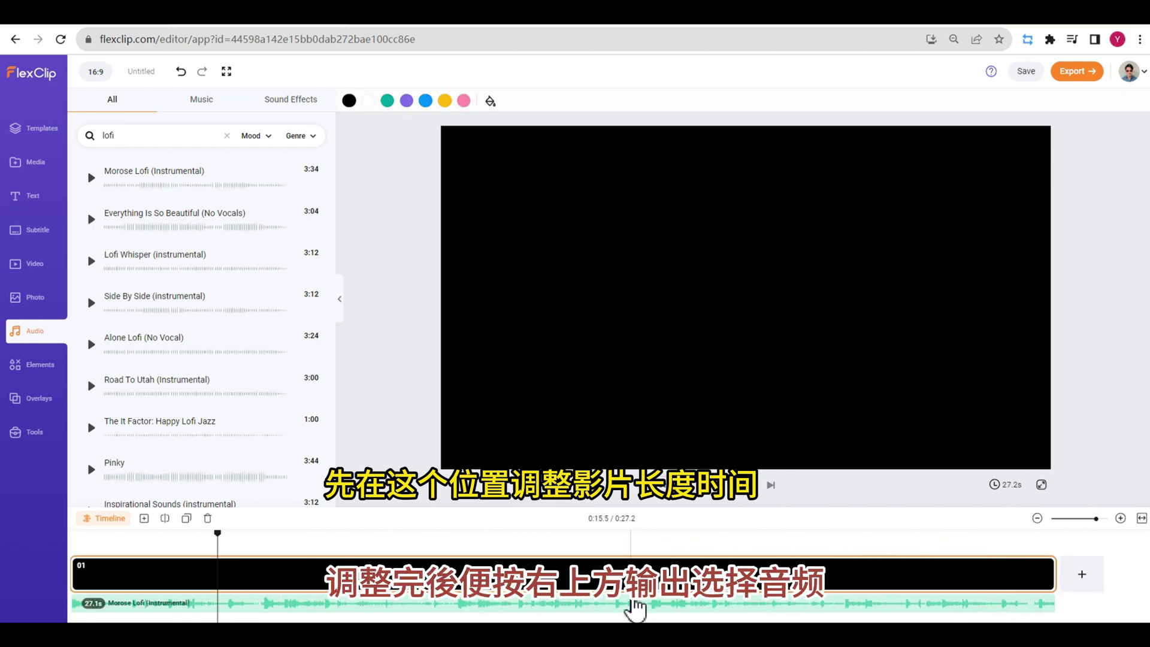
# Export the track as an MP3 audio file and bring it into CapCut's import dialog.
pyautogui.click(1078, 71)
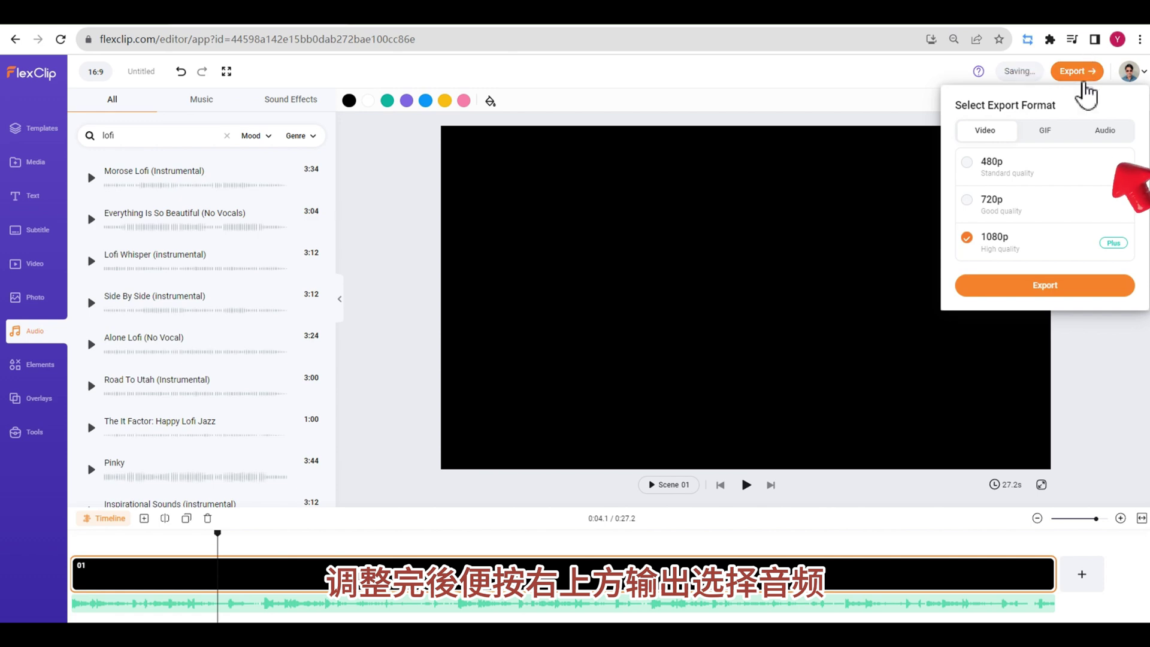
pyautogui.click(1102, 131)
pyautogui.click(1024, 213)
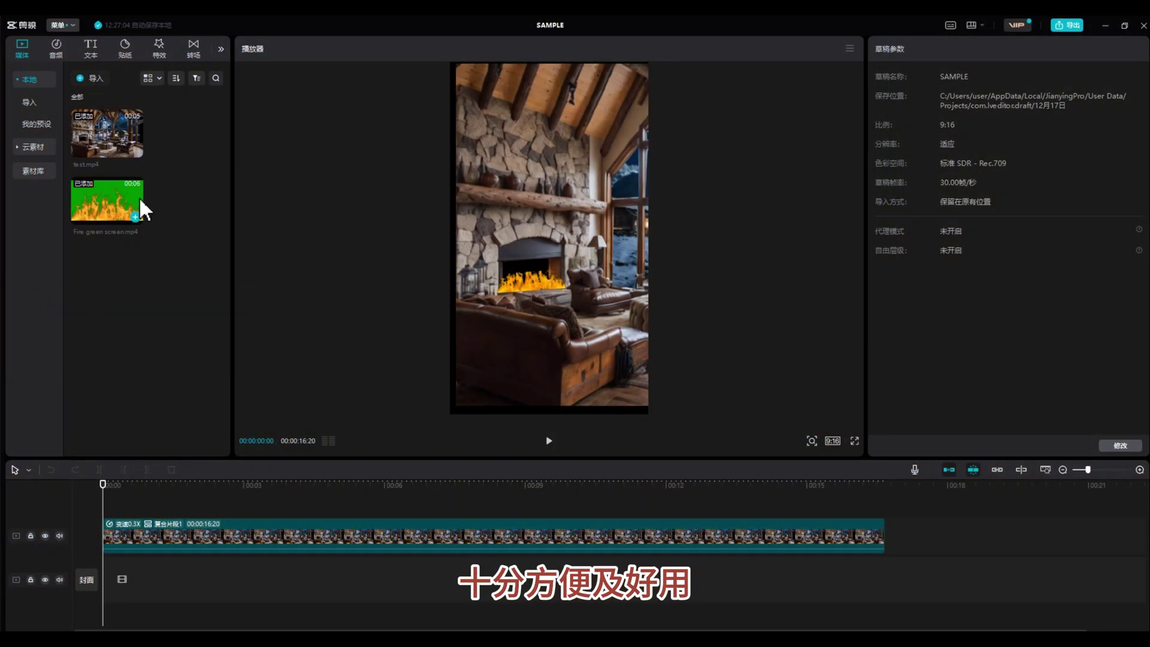
pyautogui.click(90, 77)
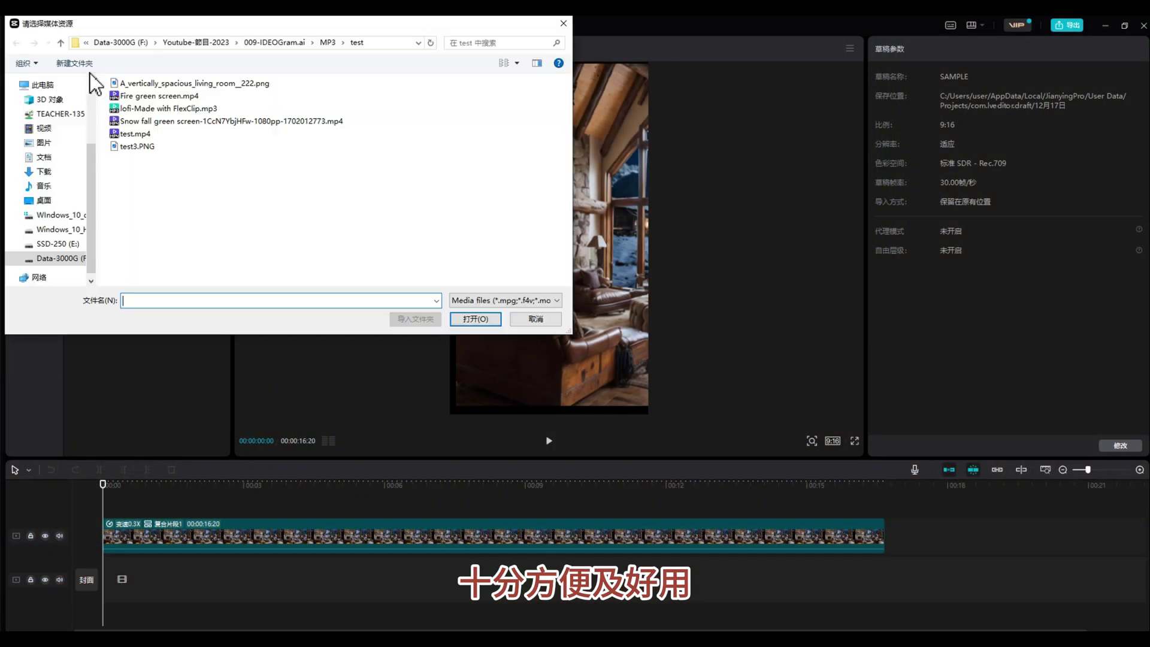
# Place the lofi MP3 at zero under the video and trim it to end at 16:20.
pyautogui.click(475, 322)
pyautogui.moveTo(99, 272); pyautogui.dragTo(119, 614)
pyautogui.click(146, 617)
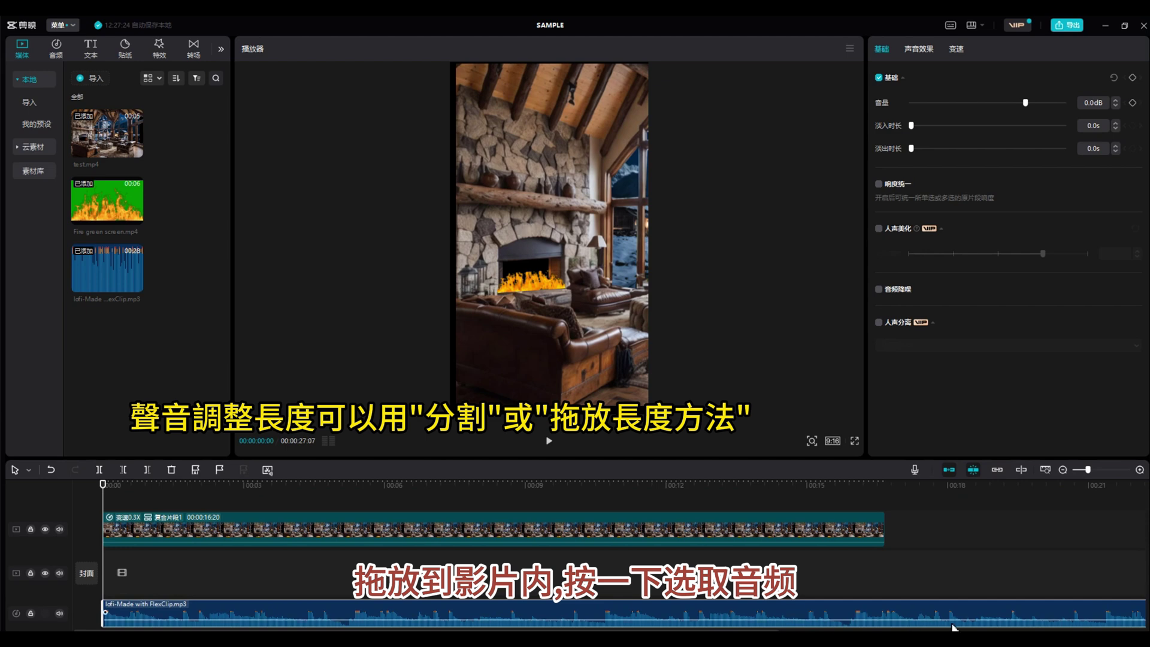
pyautogui.click(1063, 470)
pyautogui.moveTo(757, 616); pyautogui.dragTo(494, 614)
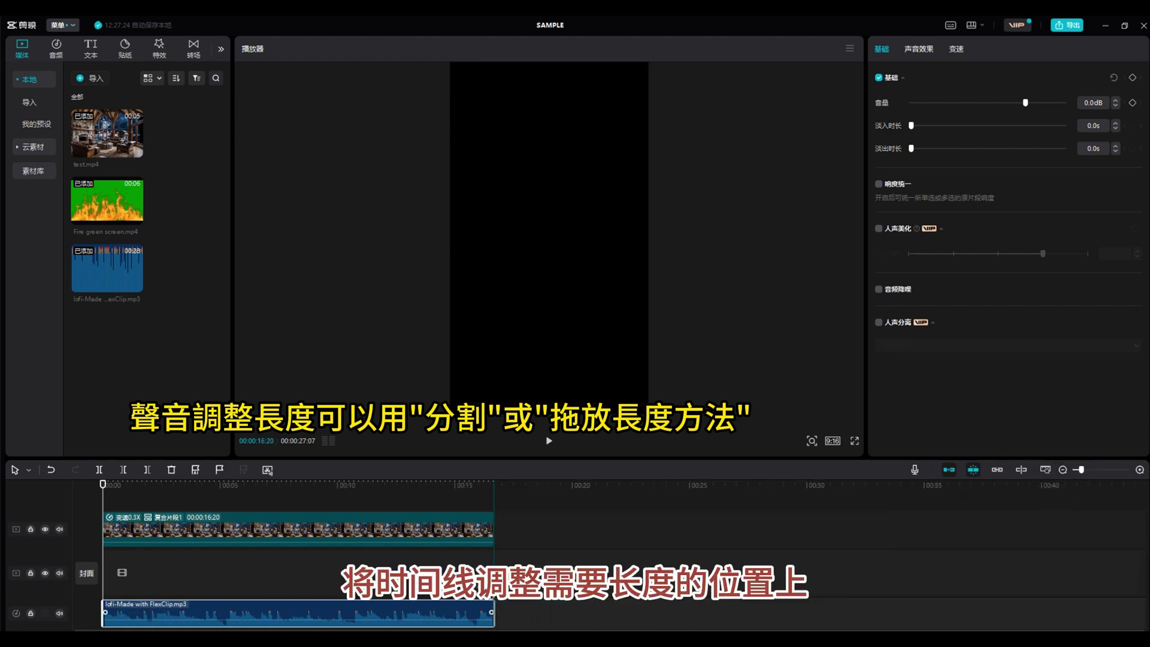
pyautogui.click(1069, 473)
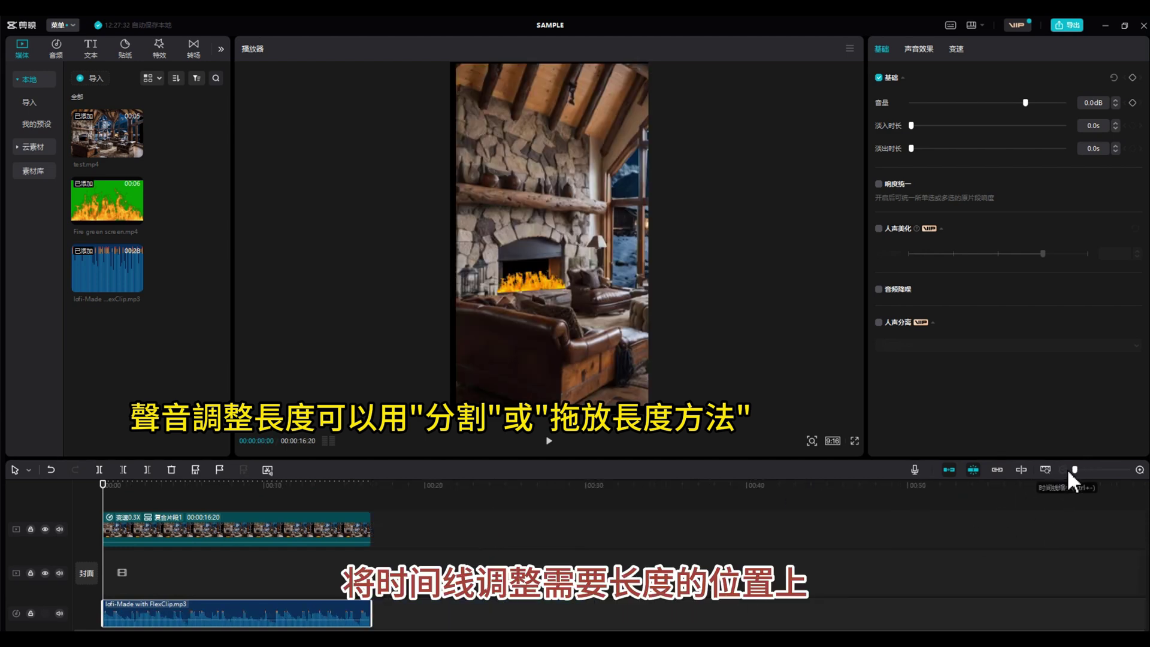
pyautogui.click(1140, 470)
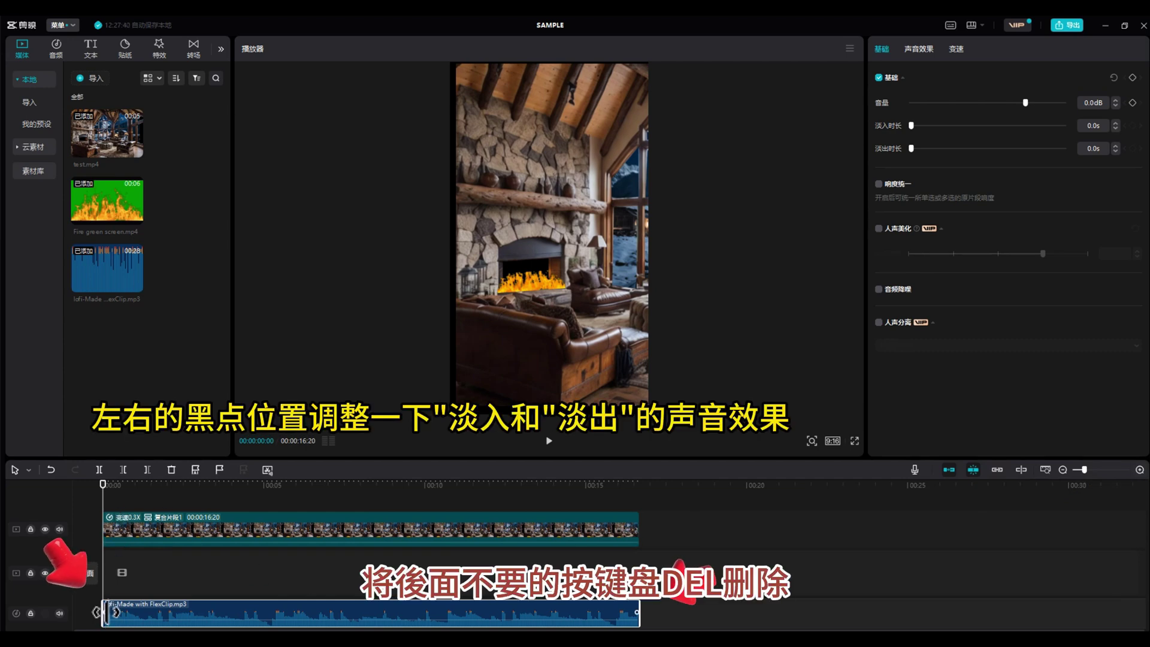
# Give the music a 1.0s fade-in and 1.4s fade-out, then export the video.
pyautogui.moveTo(130, 611); pyautogui.dragTo(135, 611)
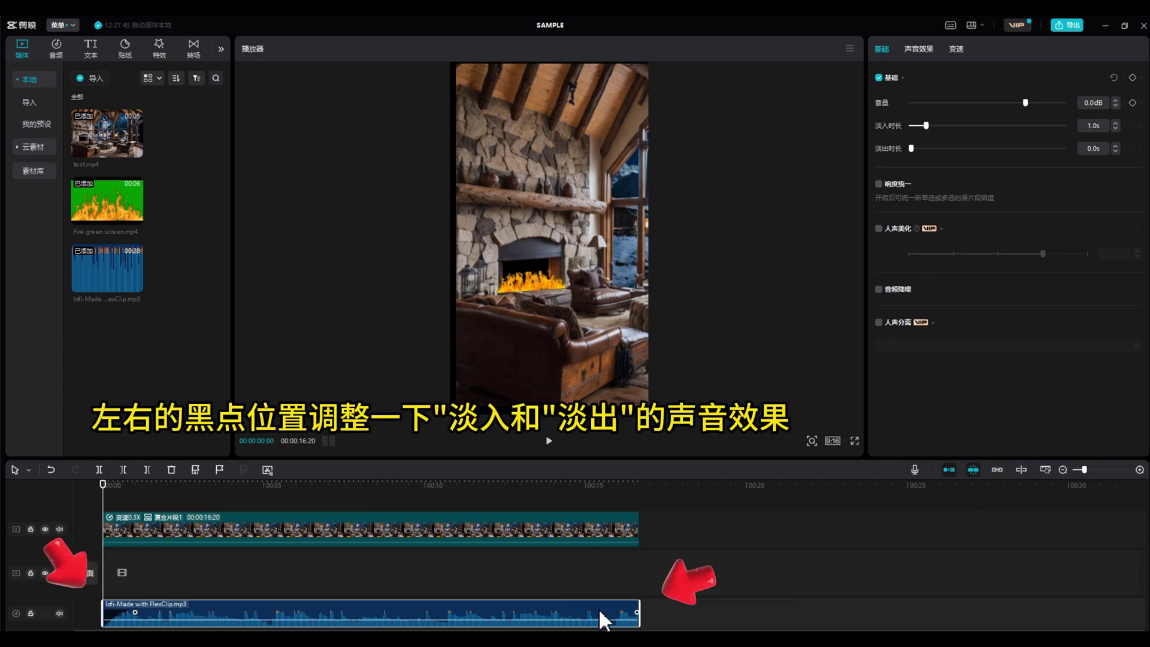
pyautogui.moveTo(633, 611); pyautogui.dragTo(597, 614)
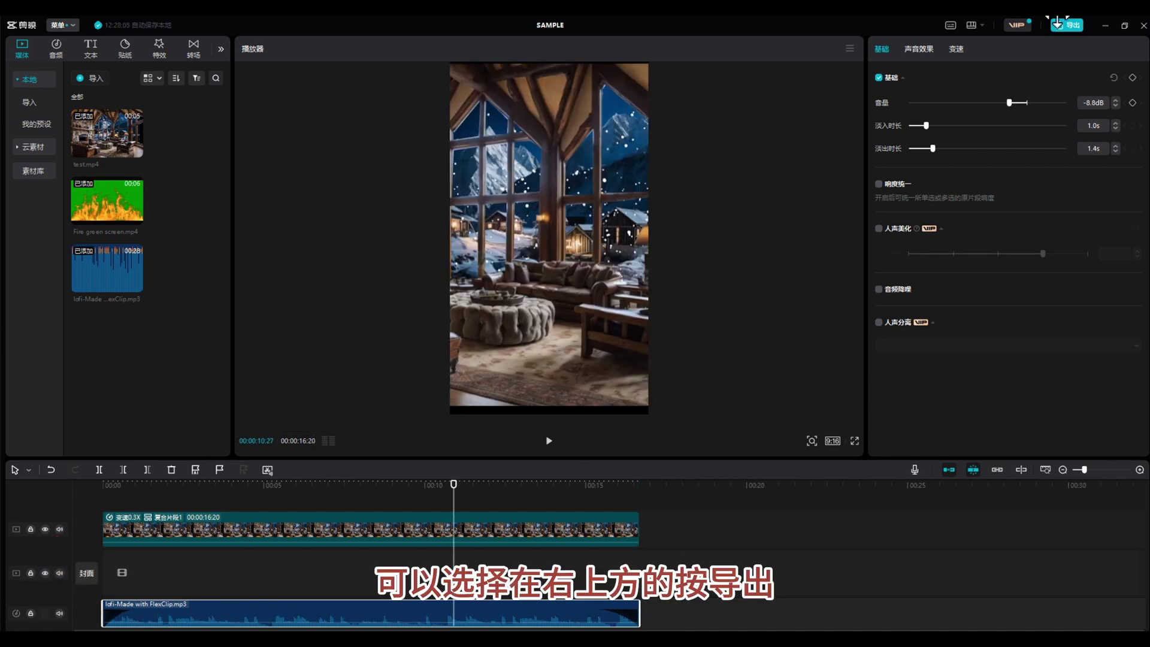
pyautogui.click(1068, 24)
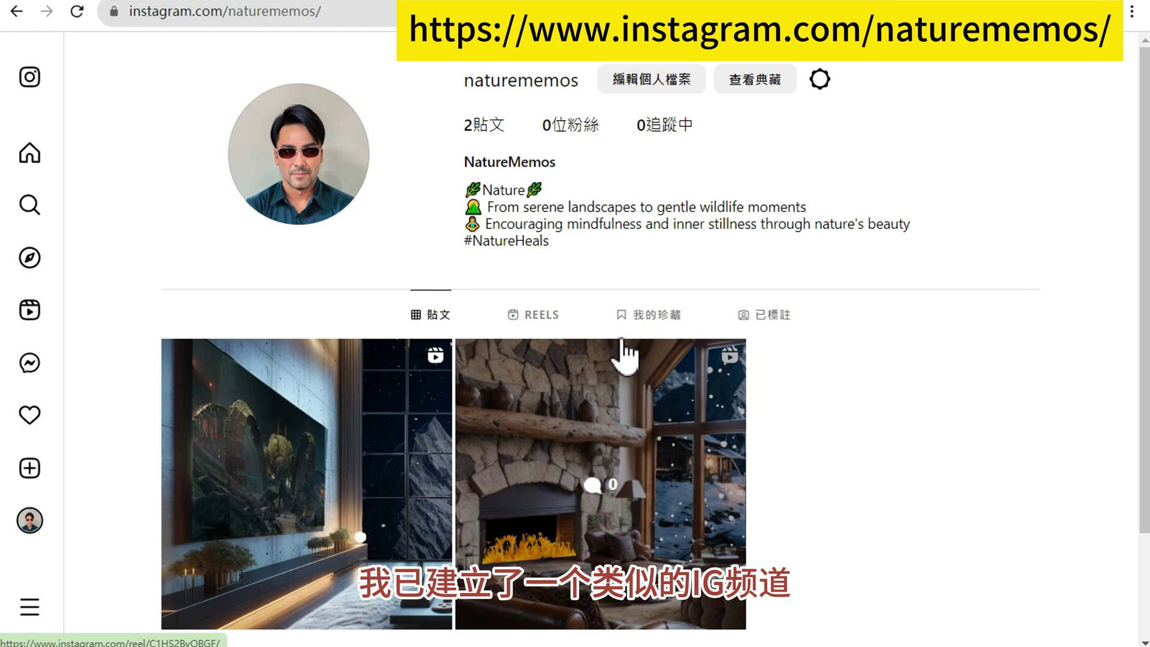
pyautogui.click(560, 333)
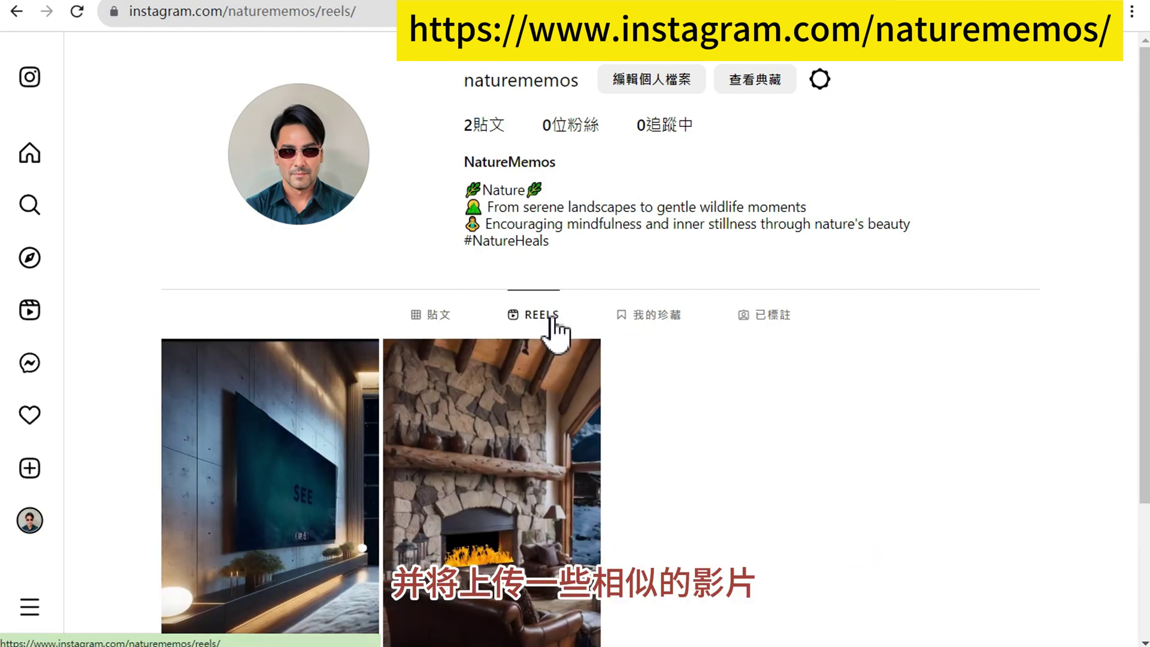